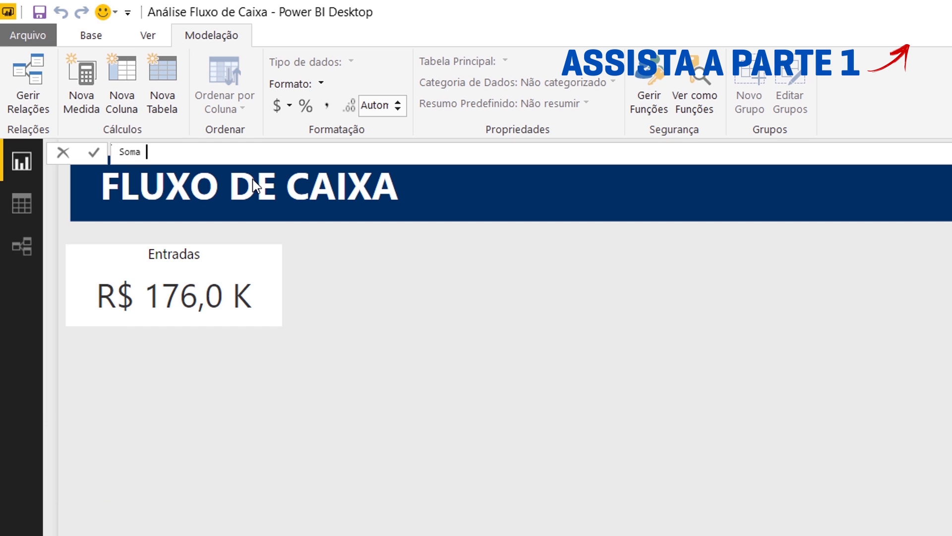
Name the new measure Soma Despesas and begin its formula with CALCULATE over the SUM of 'Fluxo de Caixa'[Movimentação].
type("pesas =")
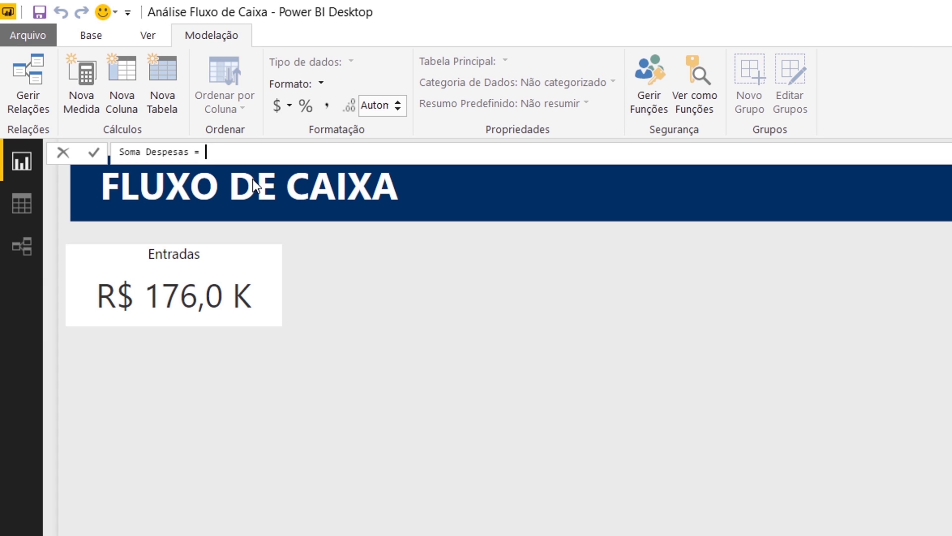
type("CAL")
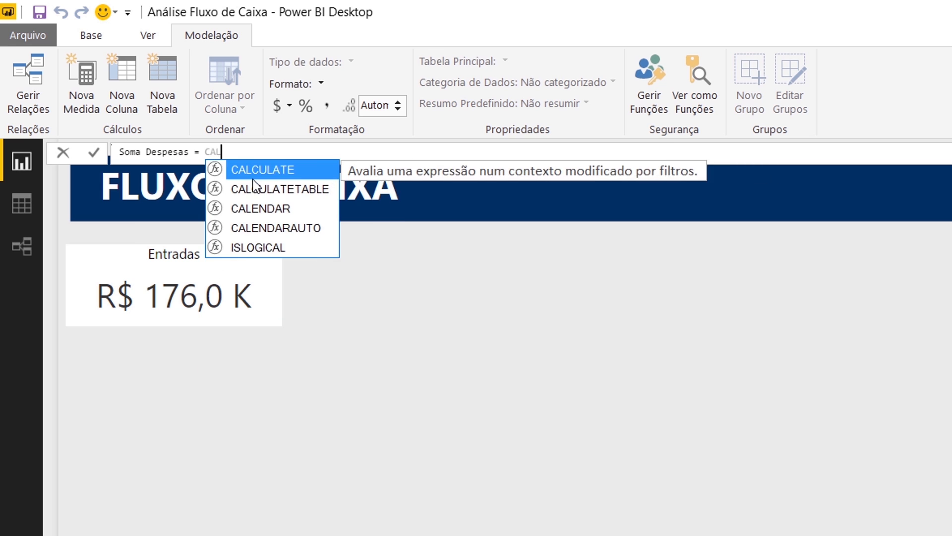
key("Tab")
type("SUM")
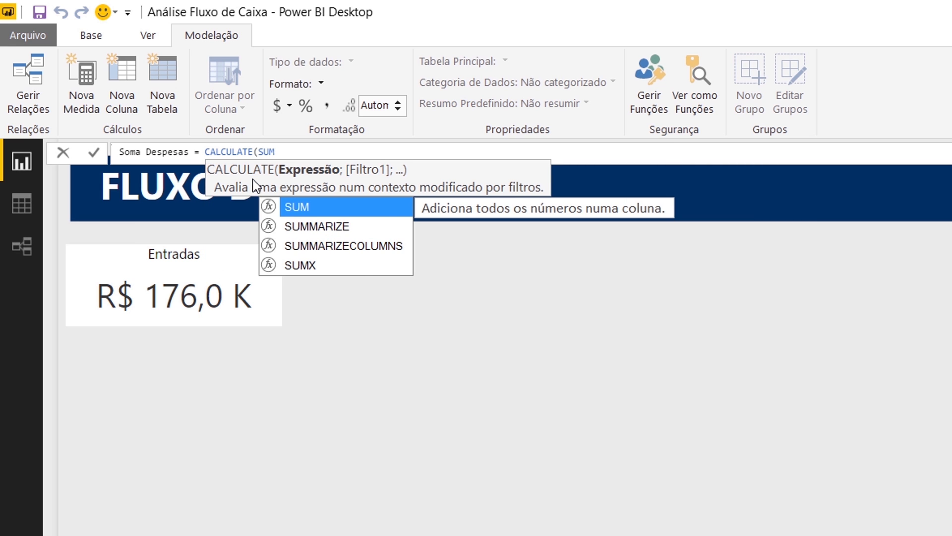
type("(")
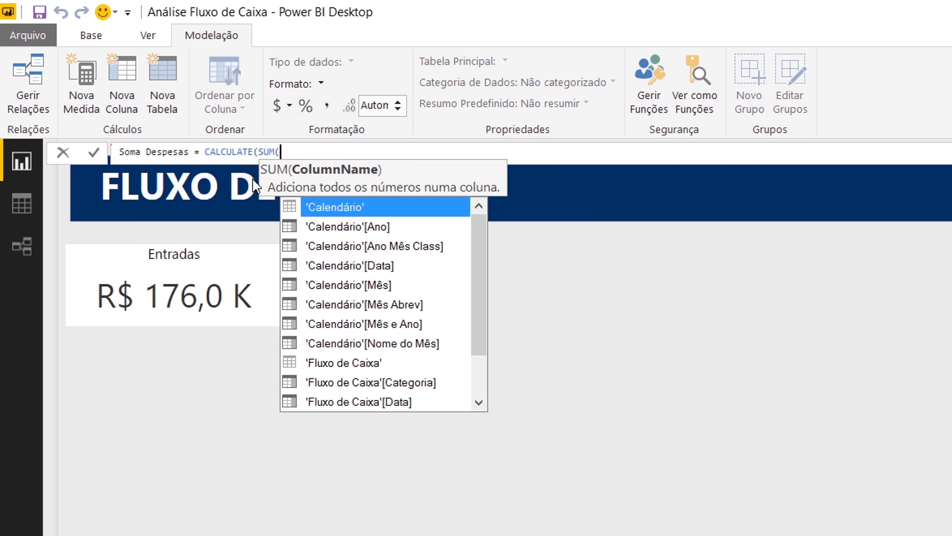
type("movi")
key("Tab")
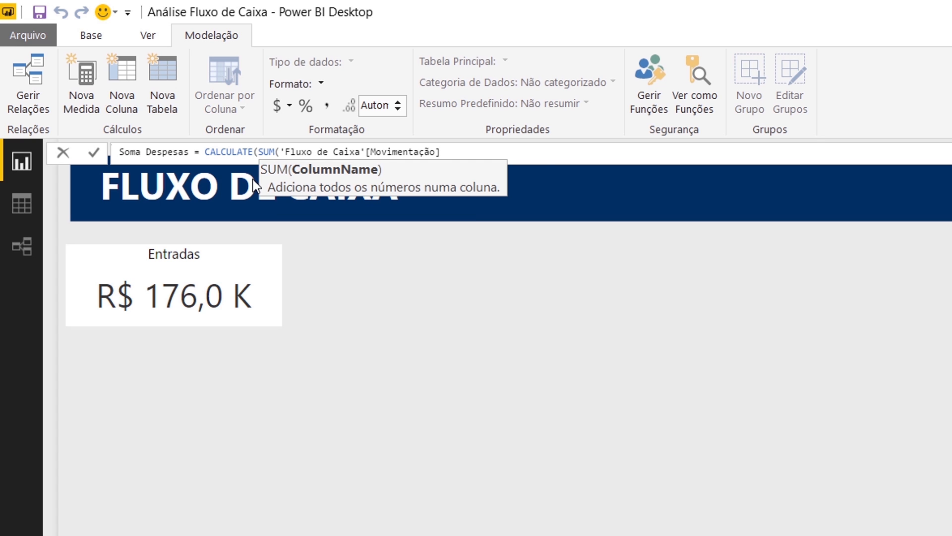
type(");")
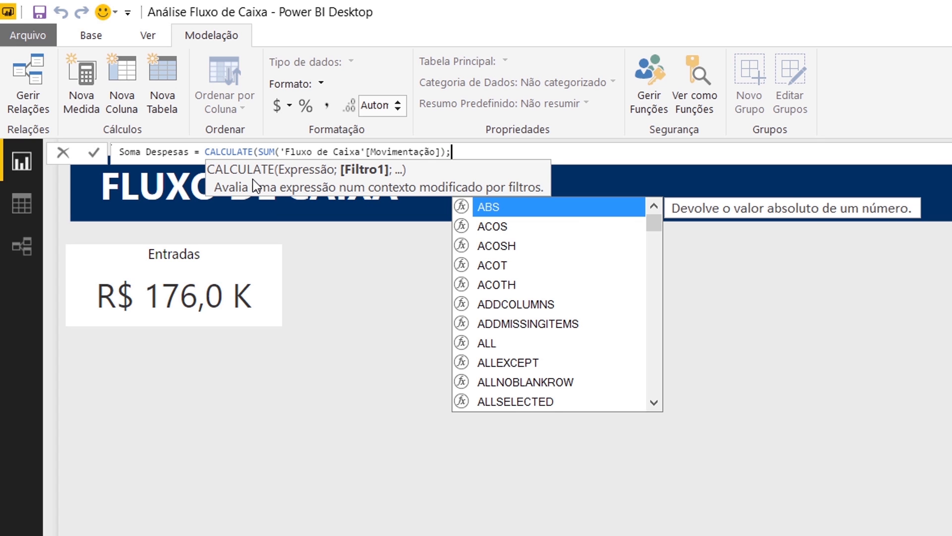
Complete the formula with FILTER('Fluxo de Caixa';'Fluxo de Caixa'[Tipo]="Saída") and close the CALCULATE expression.
type("filter(")
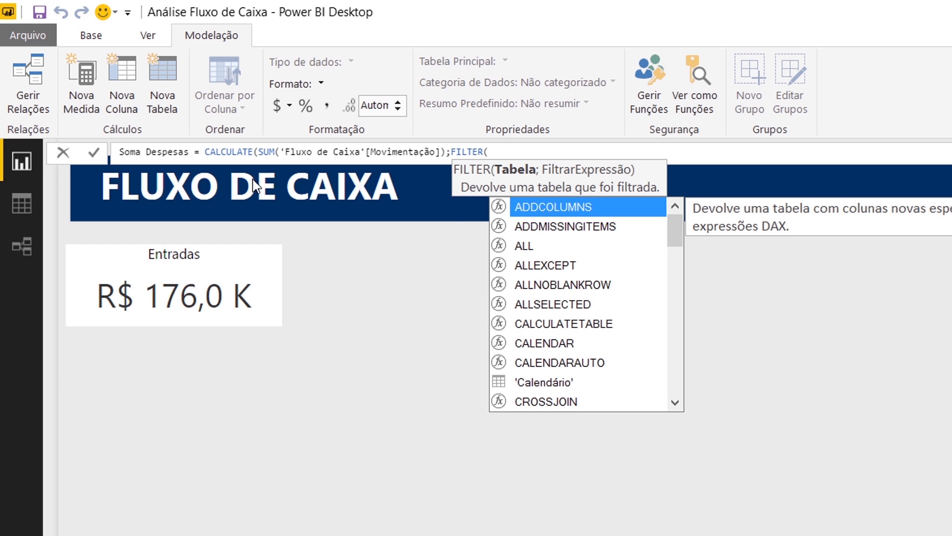
type("fl")
key("Tab")
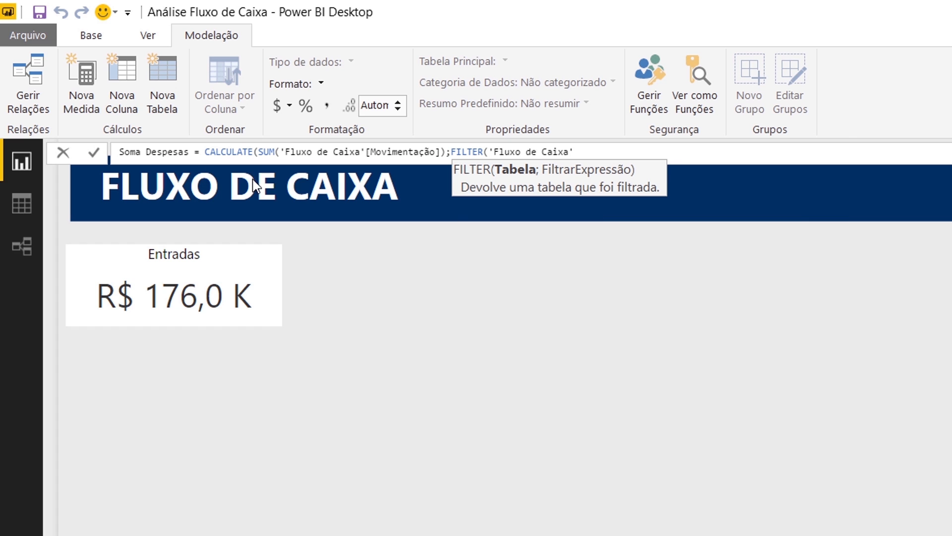
type(";")
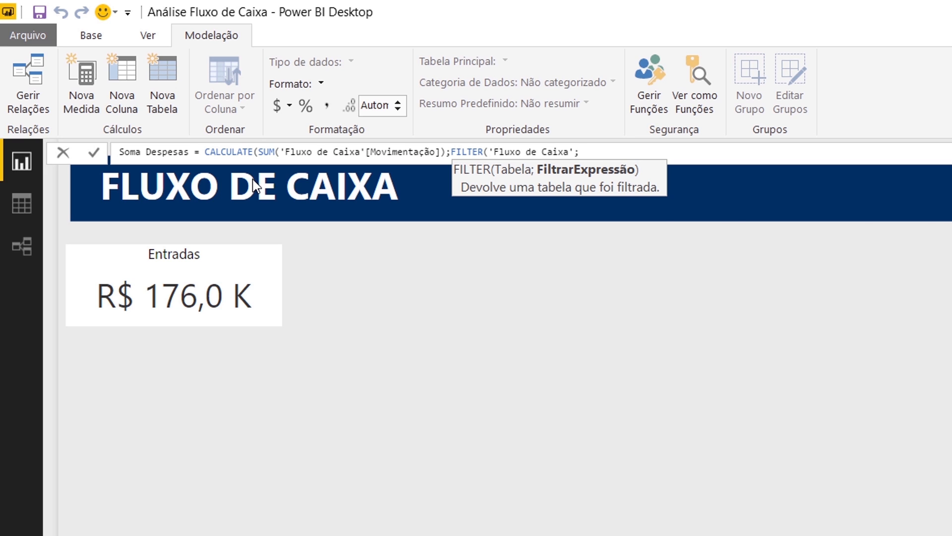
type("tipo")
key("Tab")
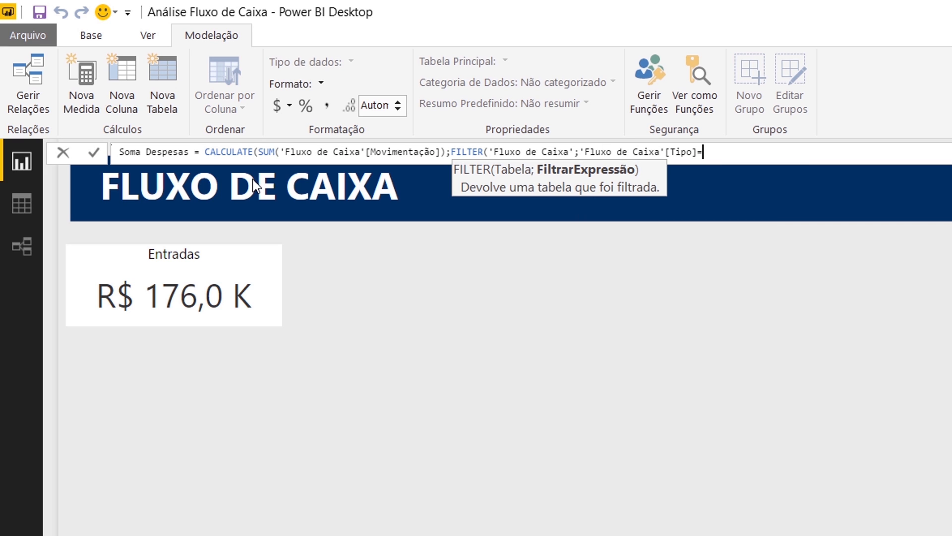
type("=\"Saída\")")
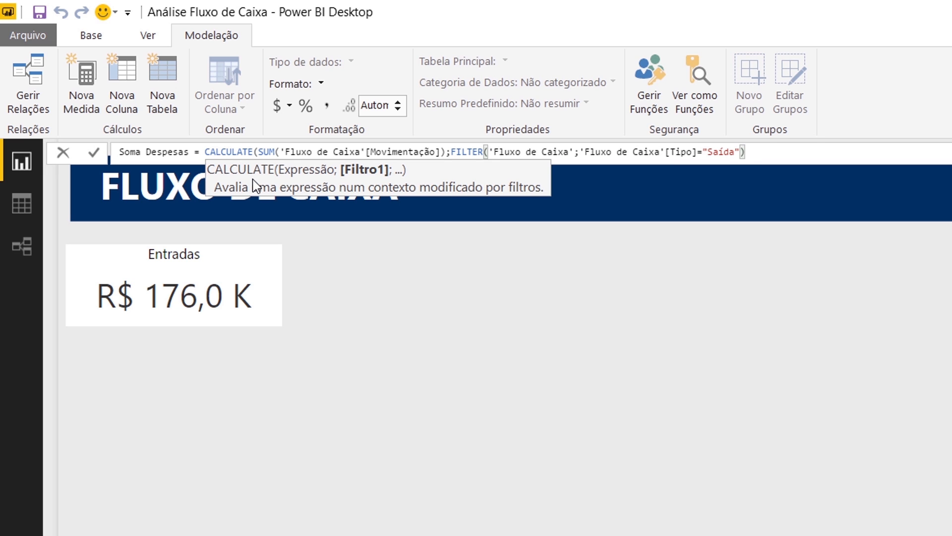
type(")")
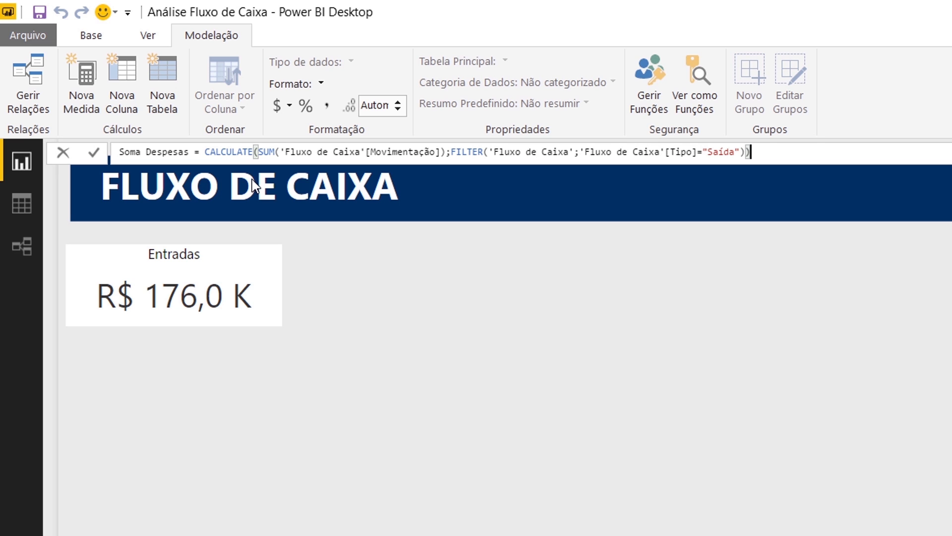
Review the formula's FILTER table, Tipo column and "Saída" criterion, and commit the Soma Despesas measure.
left_click_drag(204, 151, 493, 151)
left_click_drag(568, 151, 494, 151)
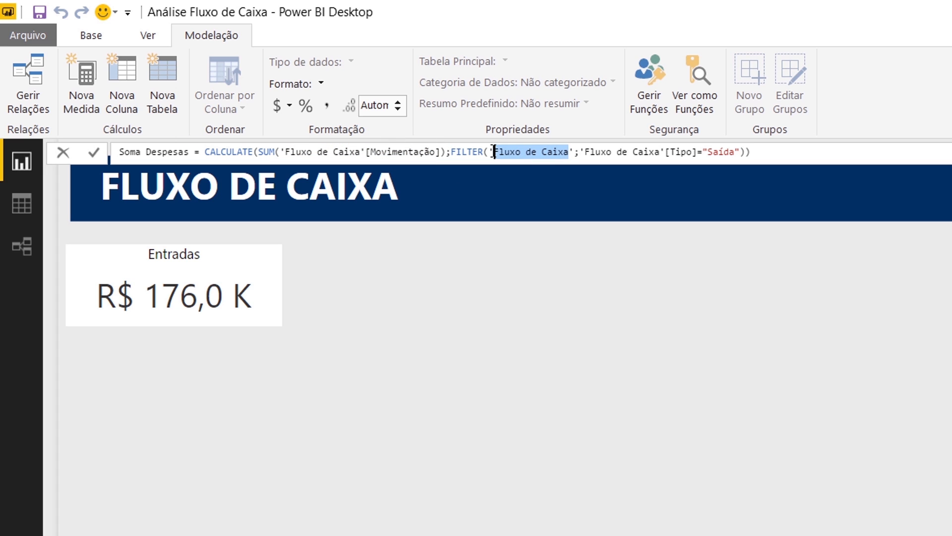
left_click_drag(692, 152, 612, 151)
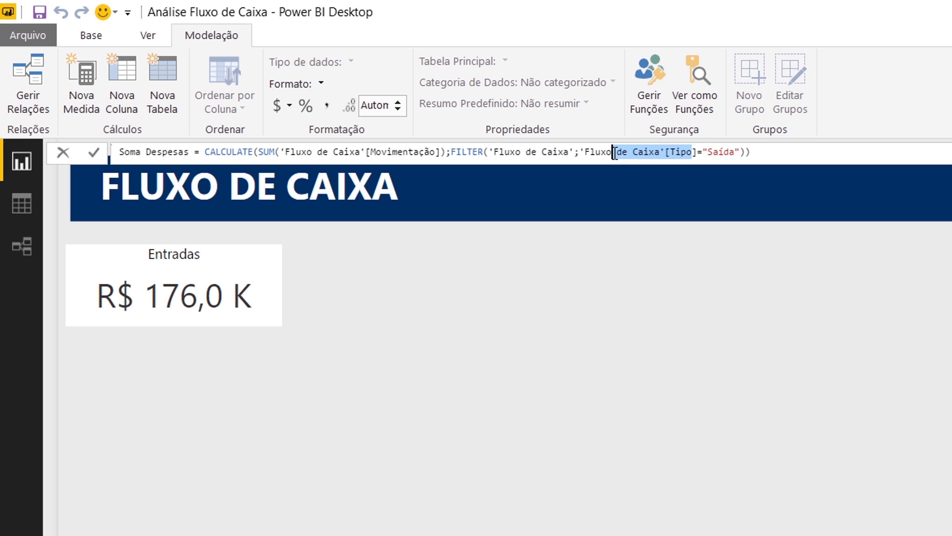
left_click_drag(723, 151, 750, 153)
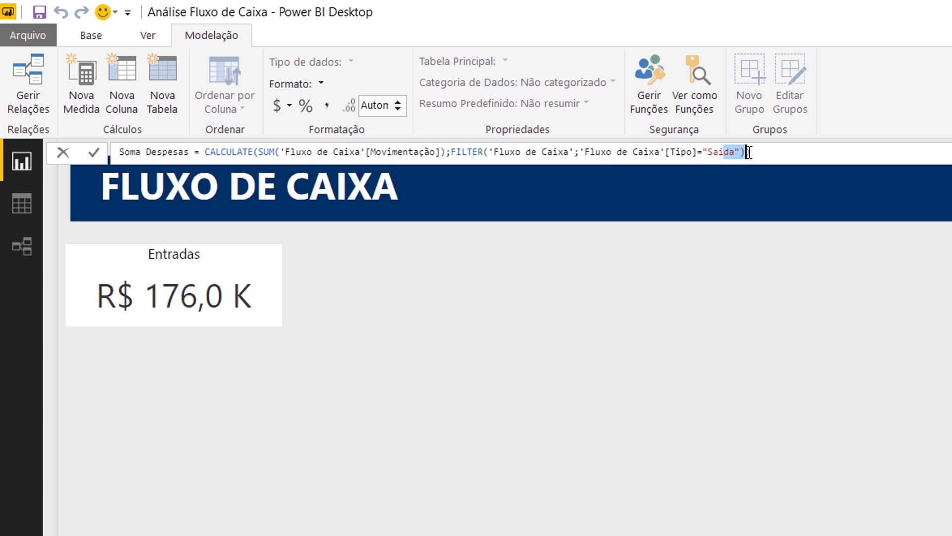
left_click(750, 152)
key("Return")
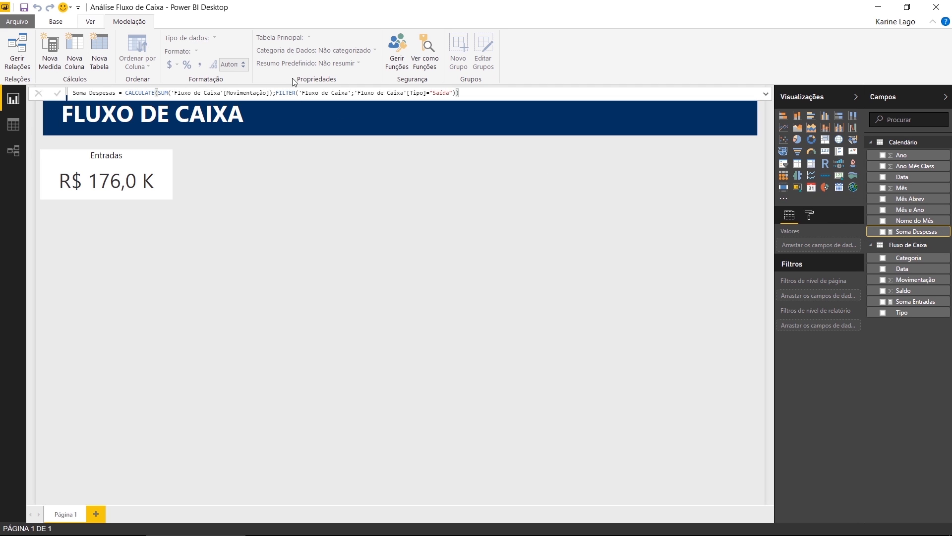
Move the Soma Despesas measure from the Calendário table to the Fluxo de Caixa table.
left_click(922, 221)
left_click(923, 230)
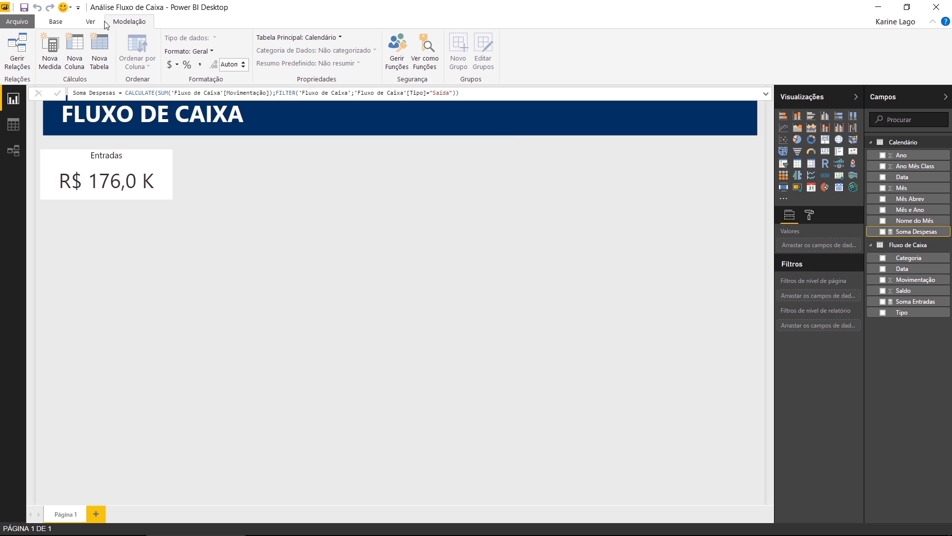
left_click(296, 38)
left_click(297, 70)
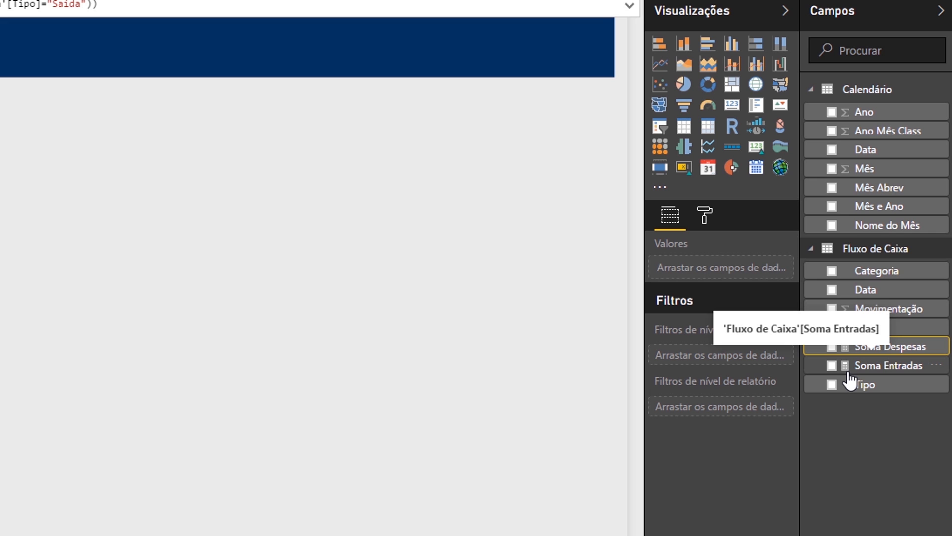
Add a card visual showing Soma Despesas and copy the Entradas card's formatting onto it.
left_click(832, 346)
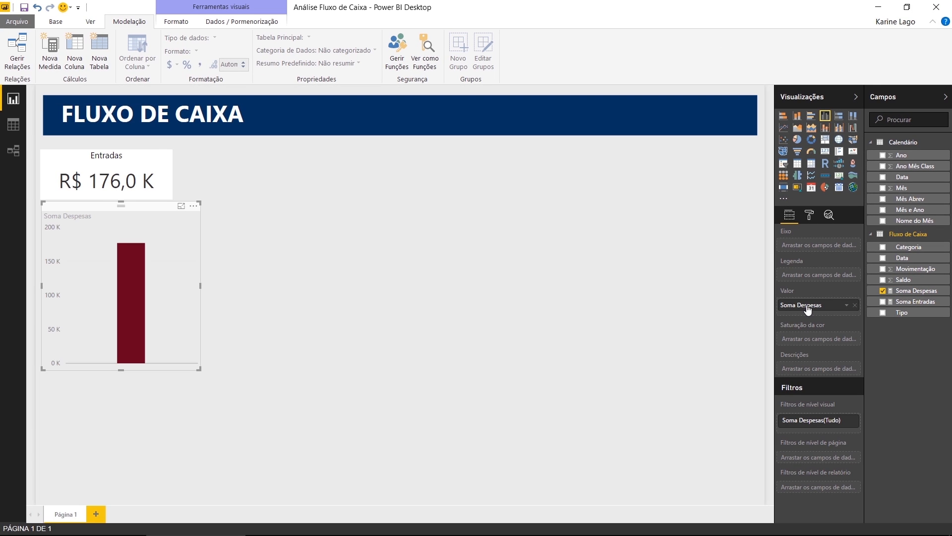
left_click(824, 151)
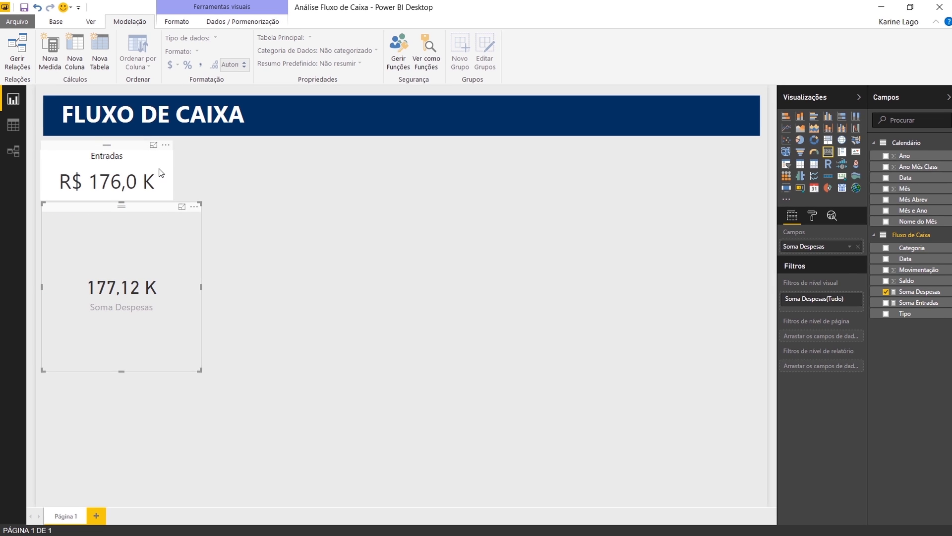
left_click(161, 171)
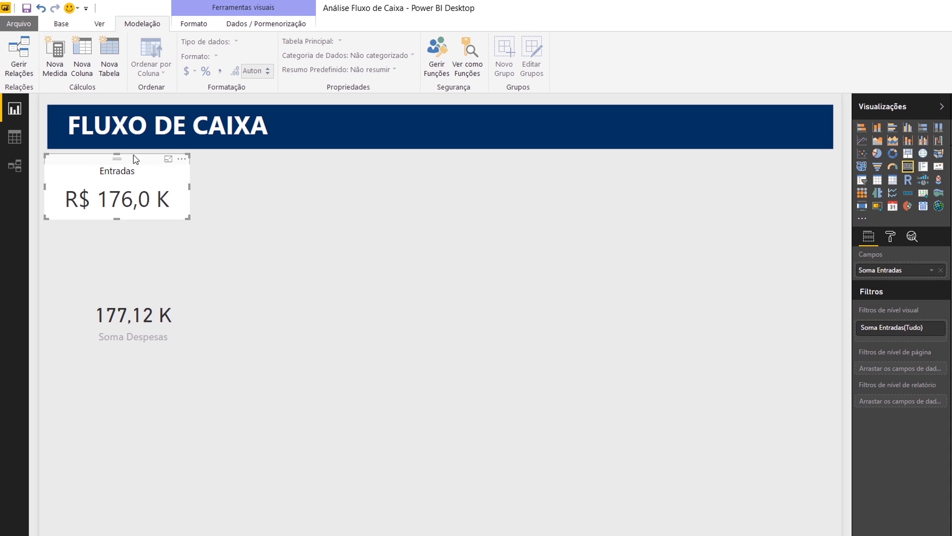
left_click(63, 25)
left_click(78, 70)
left_click(149, 298)
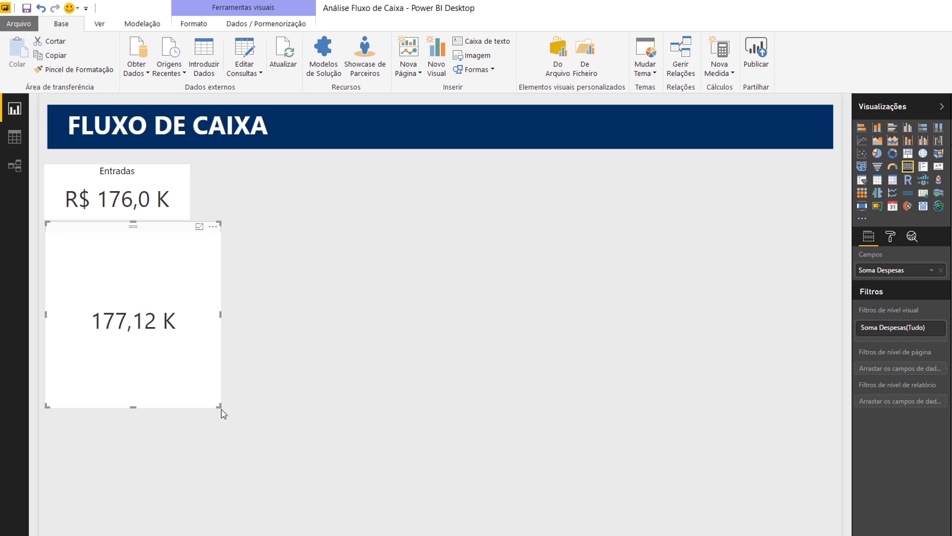
Shrink the Soma Despesas card to the width of the Entradas card and set its title to Despesas.
left_click_drag(219, 406, 189, 281)
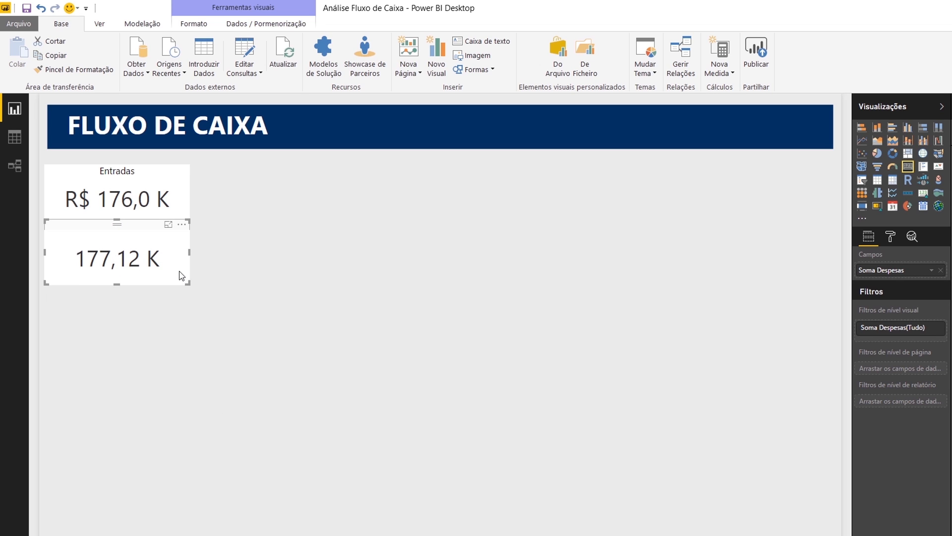
left_click(890, 236)
left_click(877, 316)
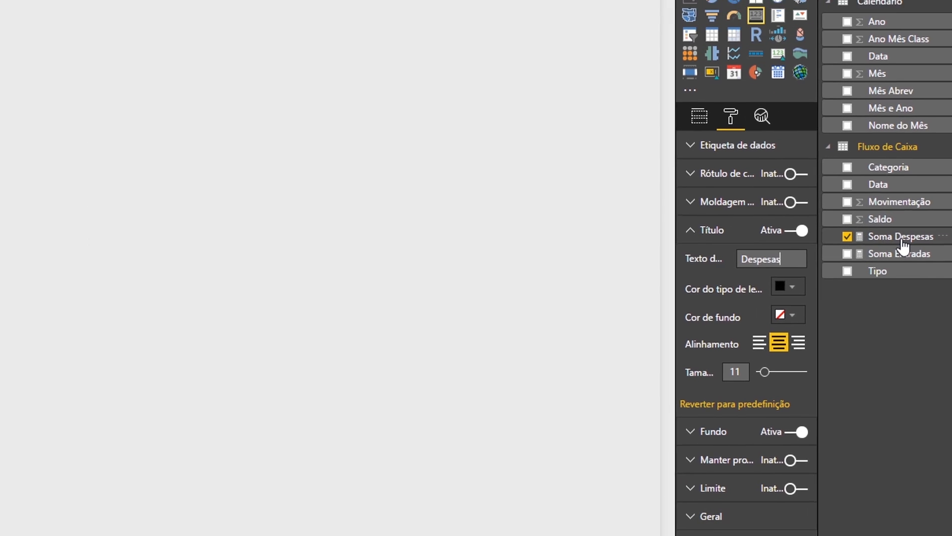
Format the Soma Despesas measure as Moeda geral currency with 1 decimal place.
left_click(901, 239)
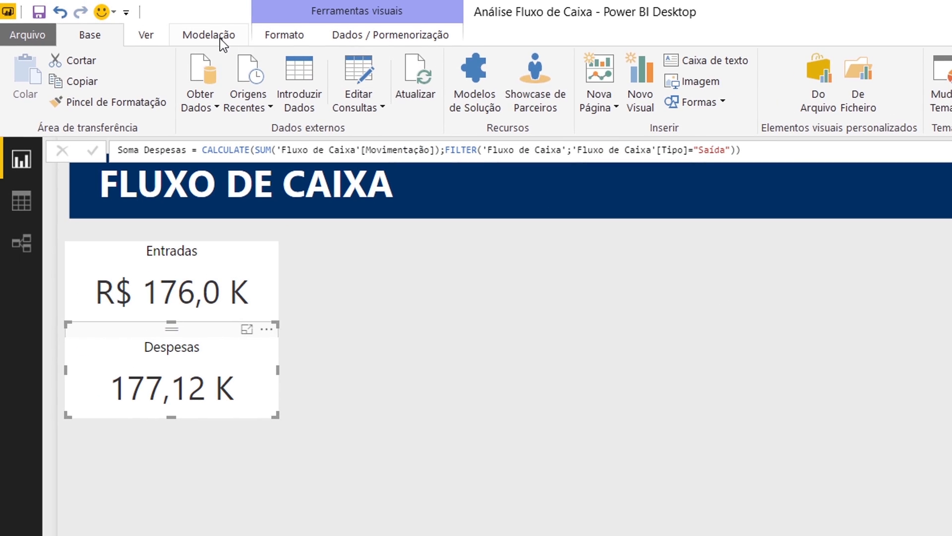
left_click(220, 38)
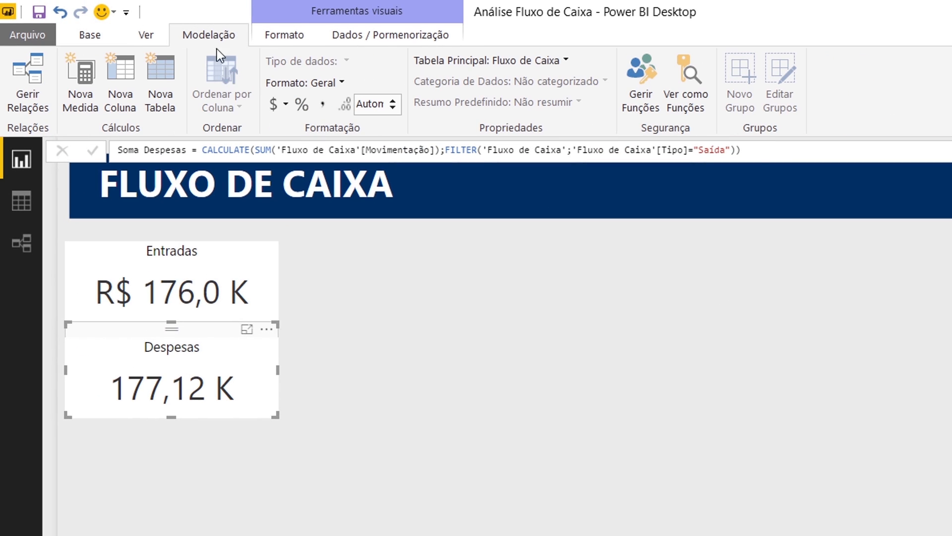
left_click(281, 105)
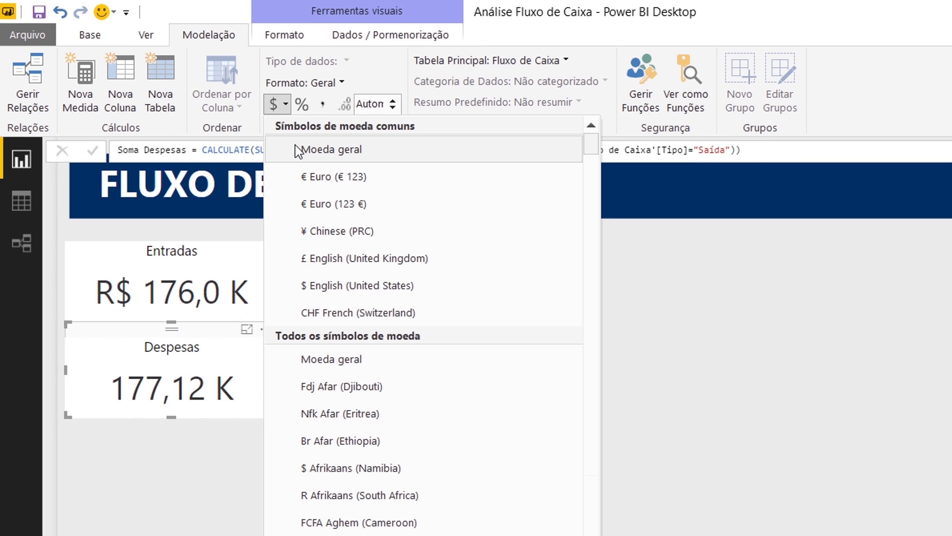
left_click(297, 150)
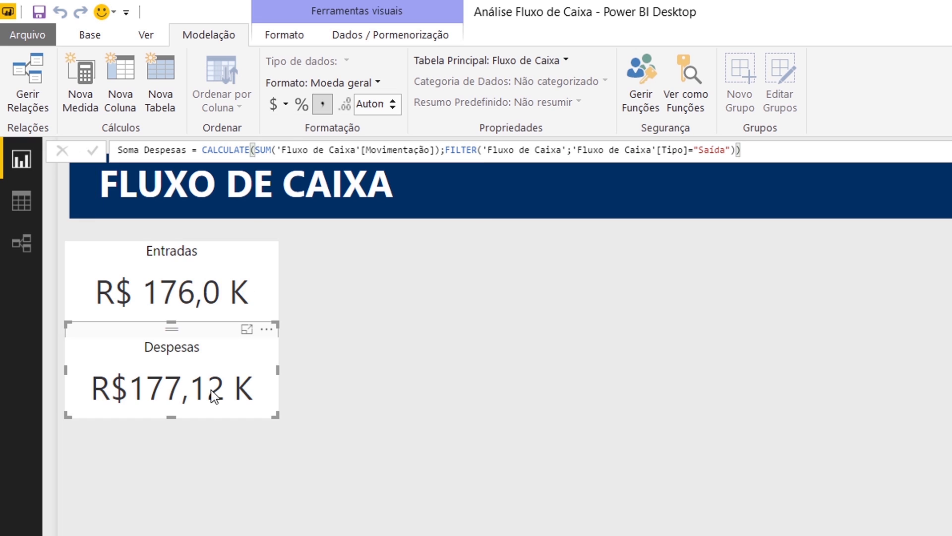
left_click(393, 106)
left_click(391, 101)
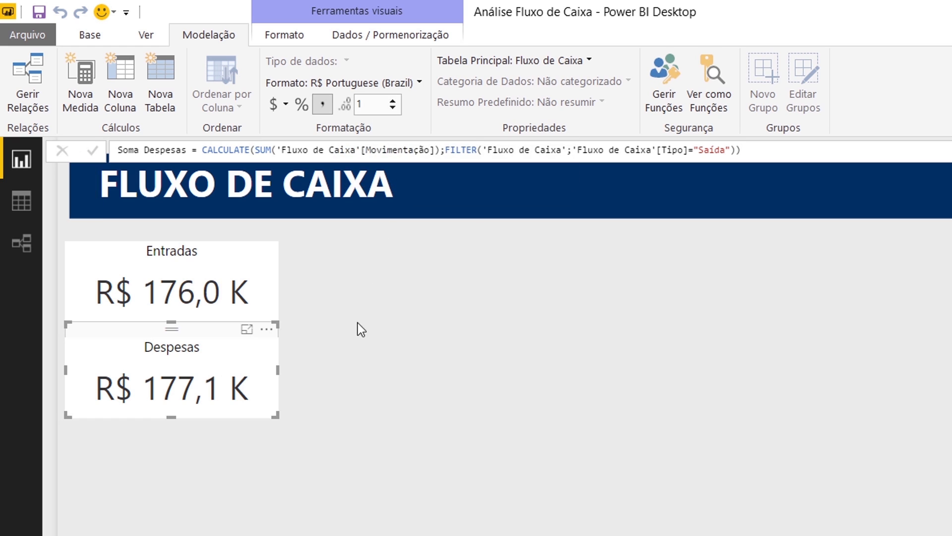
left_click(347, 337)
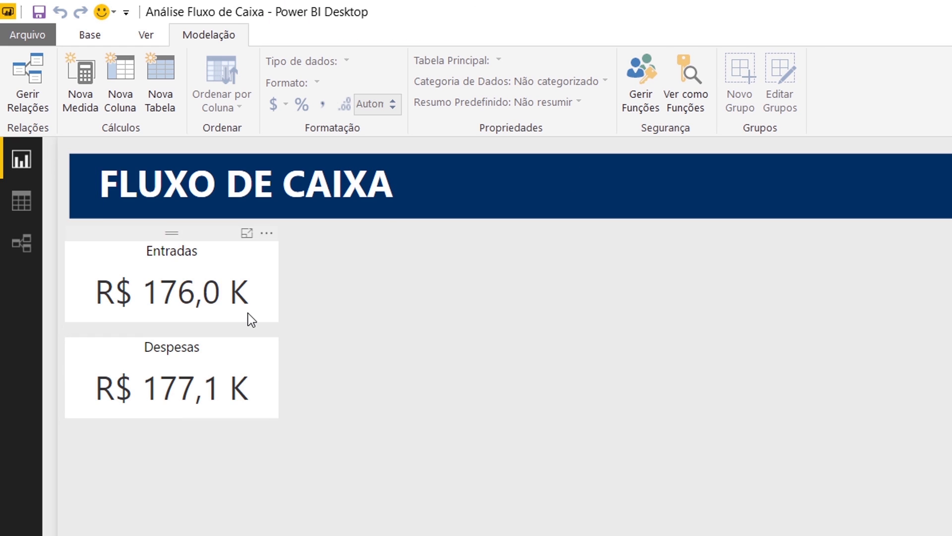
left_click(217, 287)
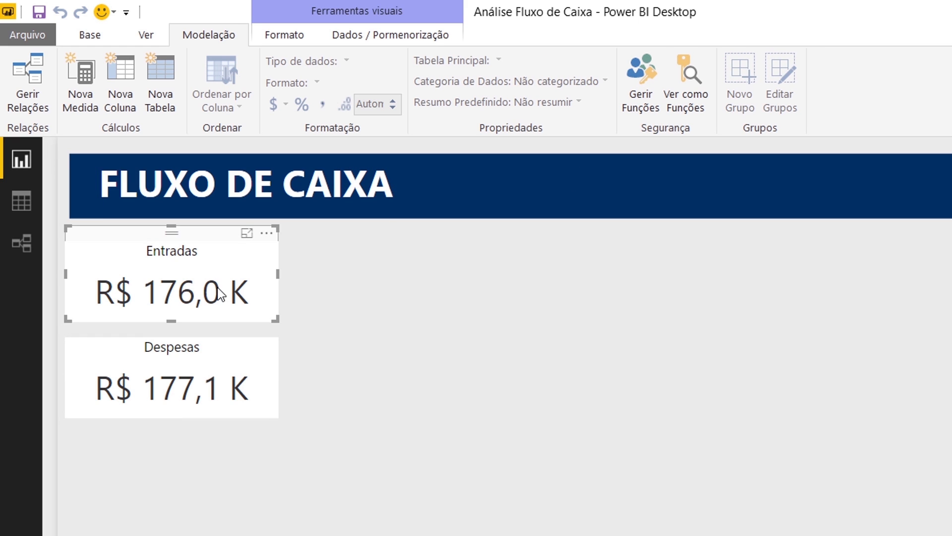
left_click(224, 402)
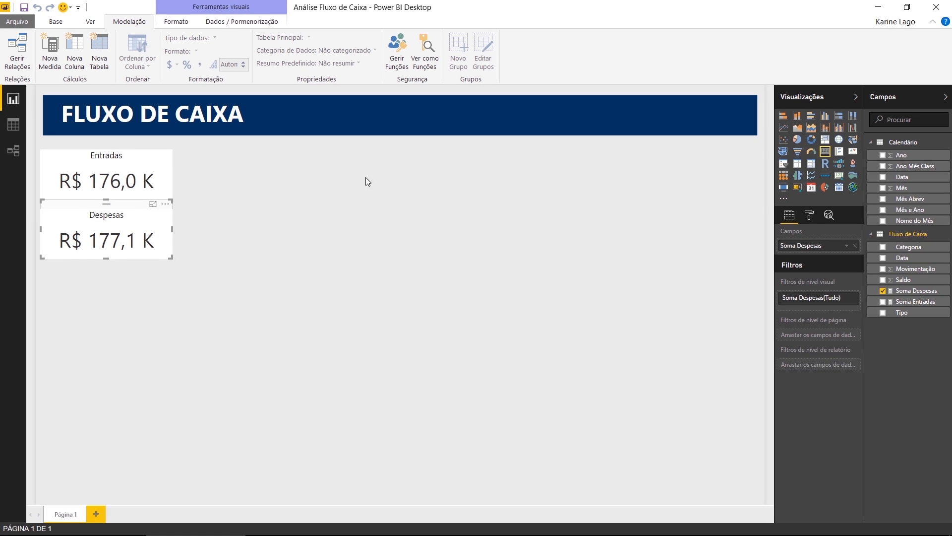
left_click(366, 177)
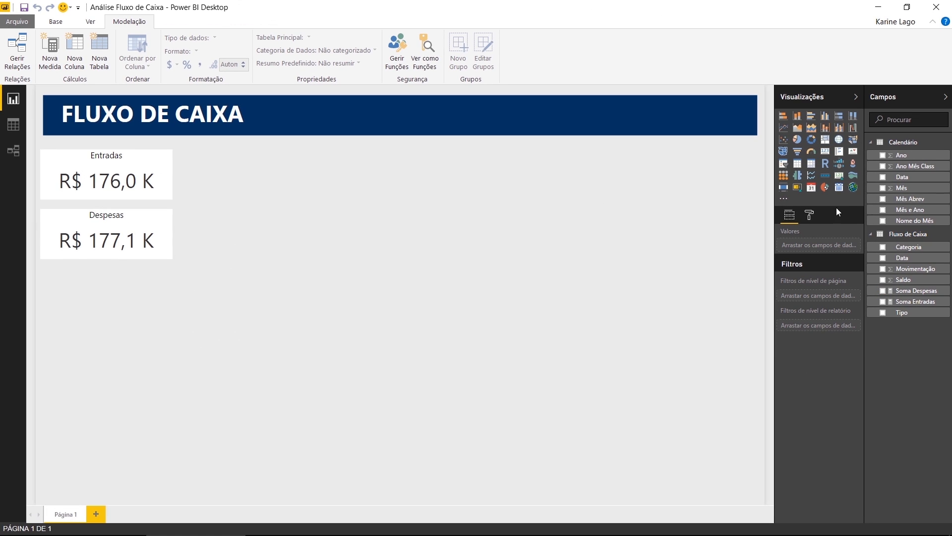
Add a slicer on the Ano field of the Calendário table.
left_click(883, 156)
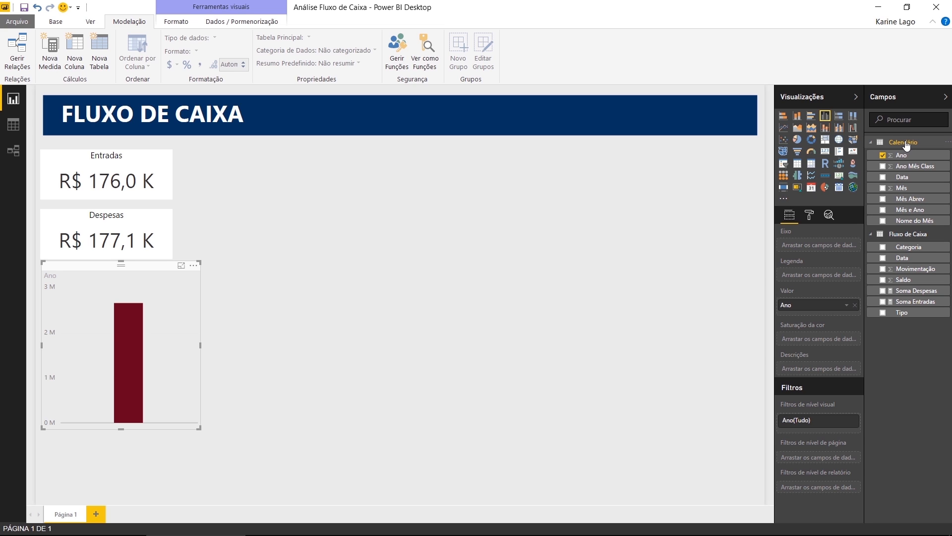
left_click(783, 165)
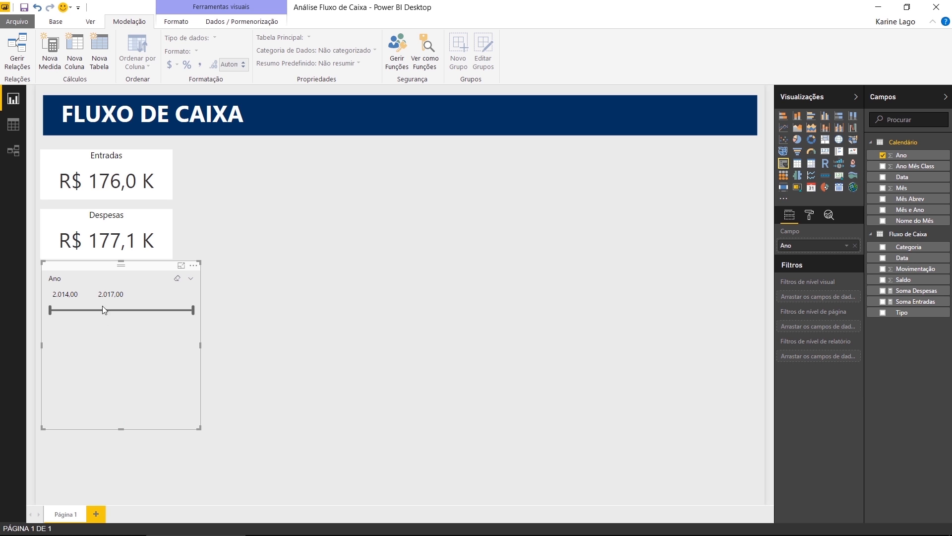
Move the Ano slicer clear of the cards and format the Ano field with 0 decimal places and no thousands separator.
left_click_drag(142, 271, 370, 136)
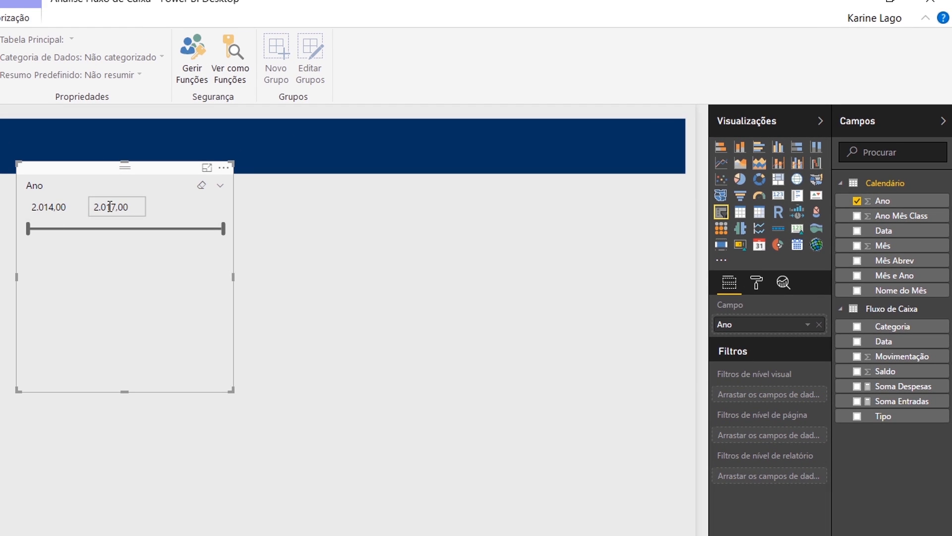
left_click(898, 203)
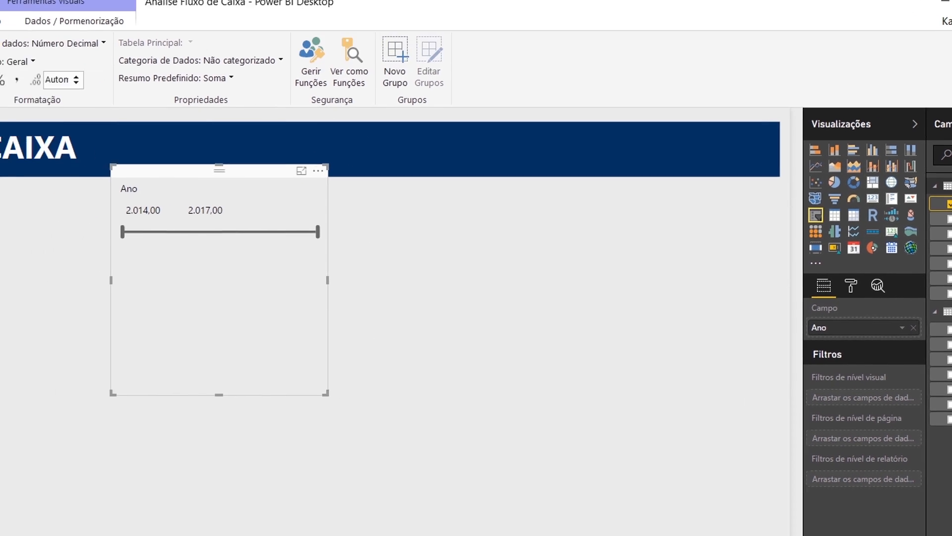
left_click(55, 211)
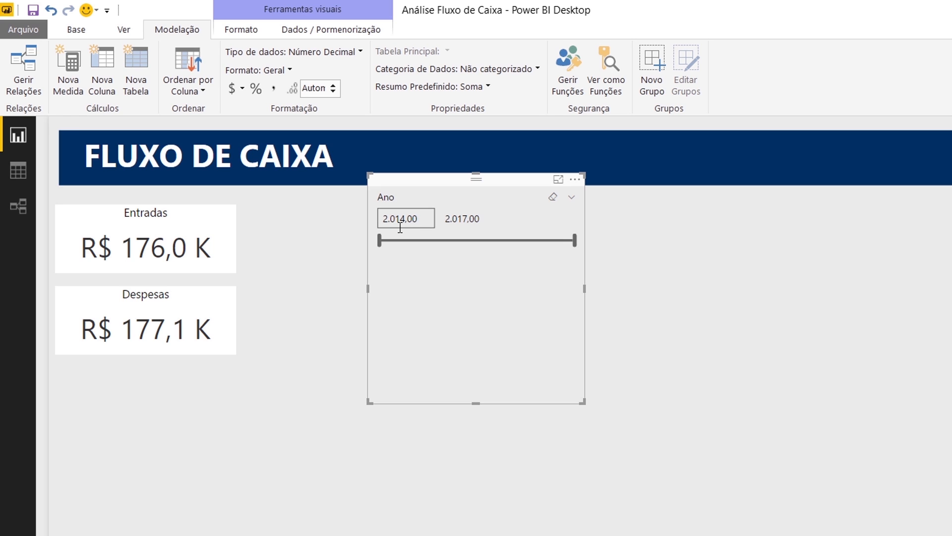
left_click(274, 89)
left_click(333, 91)
left_click(333, 92)
left_click(273, 90)
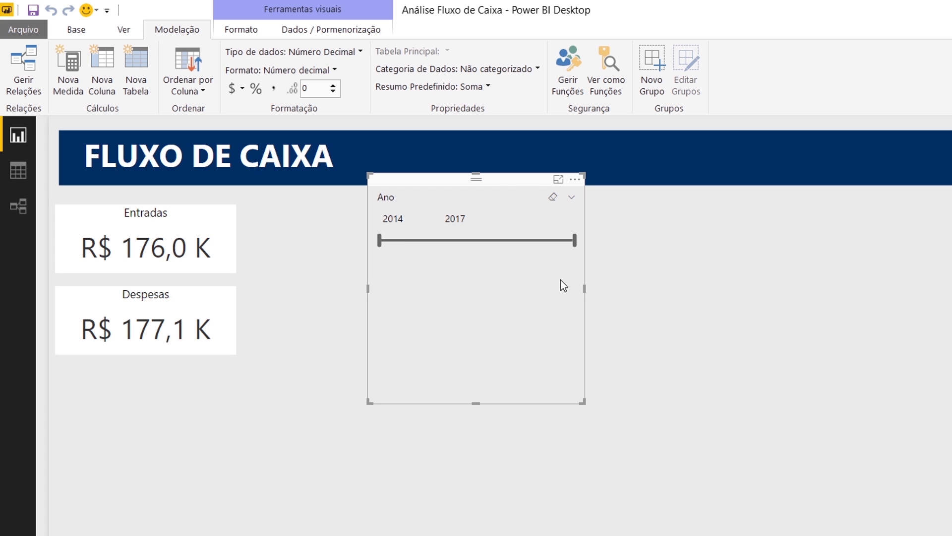
Try narrowing the year range on the Ano slicer, restore the full range, and switch the slicer's type to Lista.
left_click_drag(575, 243, 460, 248)
left_click_drag(584, 242, 585, 242)
left_click(573, 199)
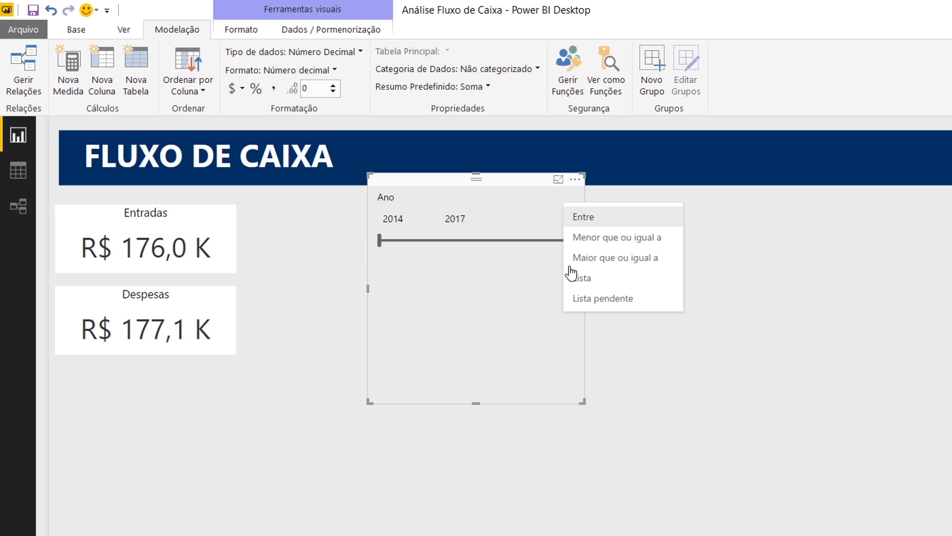
left_click(586, 279)
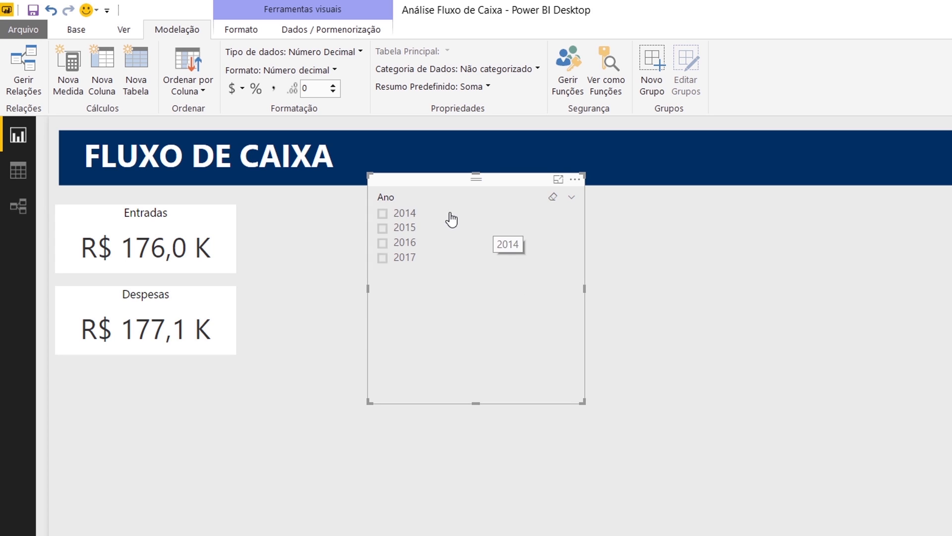
Place the Ano slicer beside the cards and test it by filtering on 2015, 2014 and 2016.
left_click(427, 229)
left_click_drag(425, 187, 326, 217)
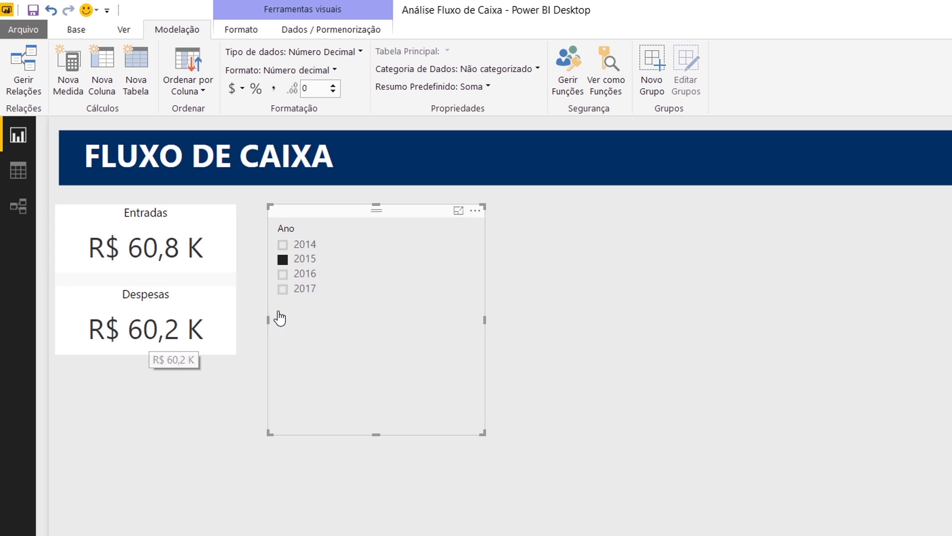
left_click(310, 247)
left_click(312, 273)
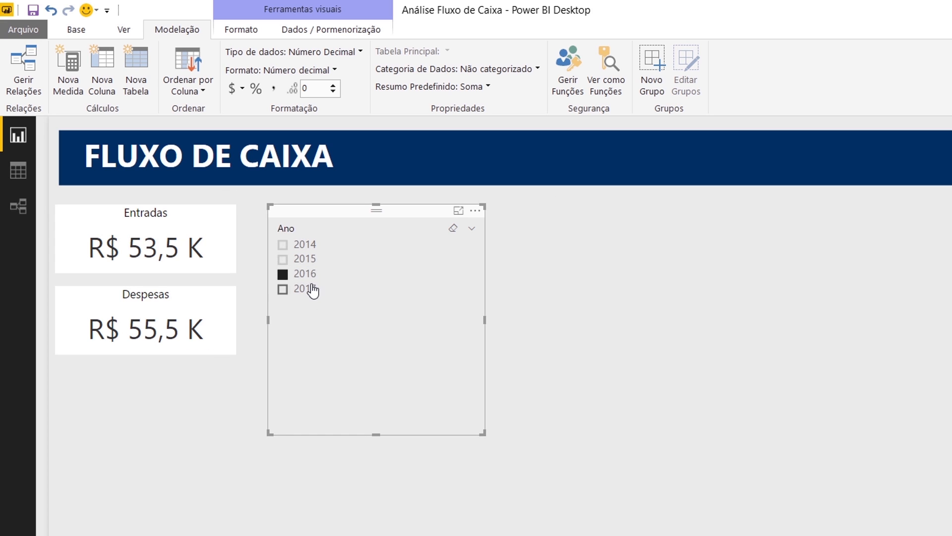
left_click(307, 245)
left_click(309, 273)
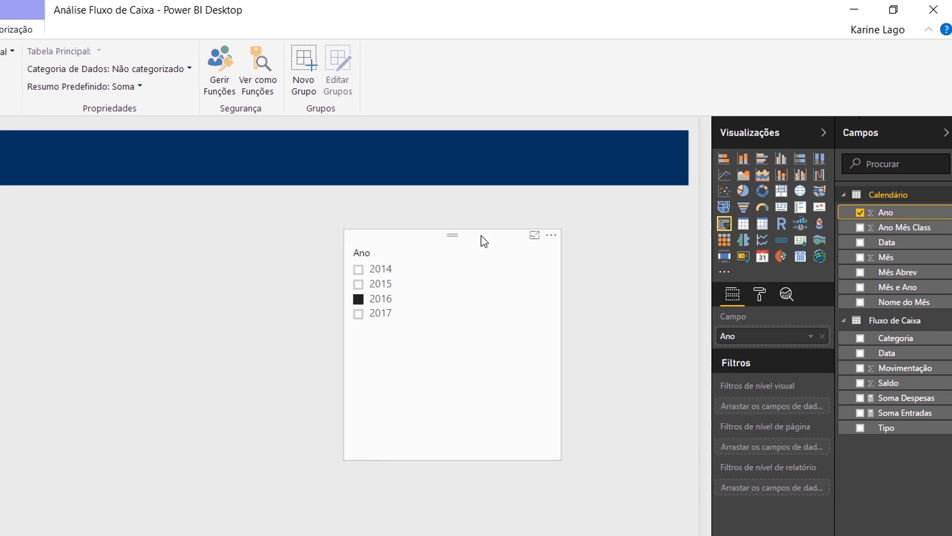
Set the Ano slicer's orientation to Horizontal in its general formatting.
left_click(757, 298)
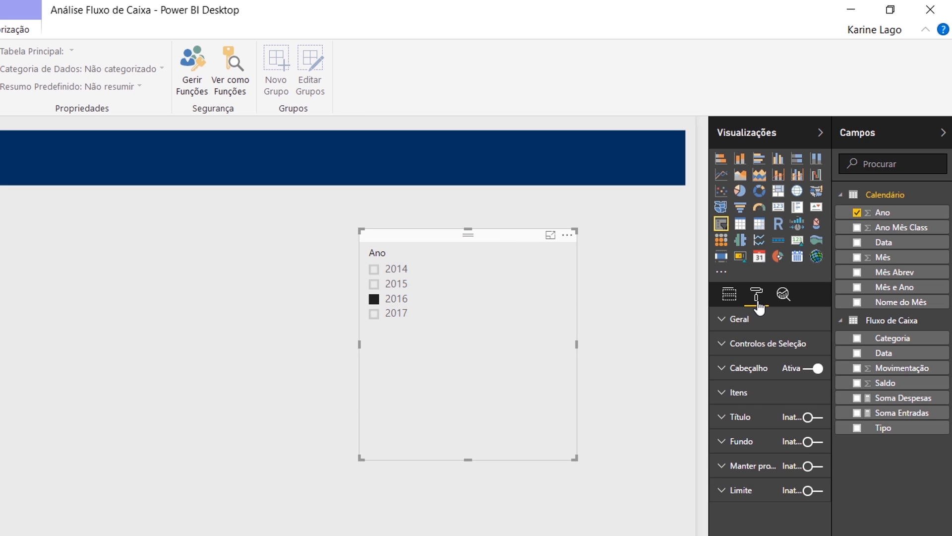
left_click(758, 319)
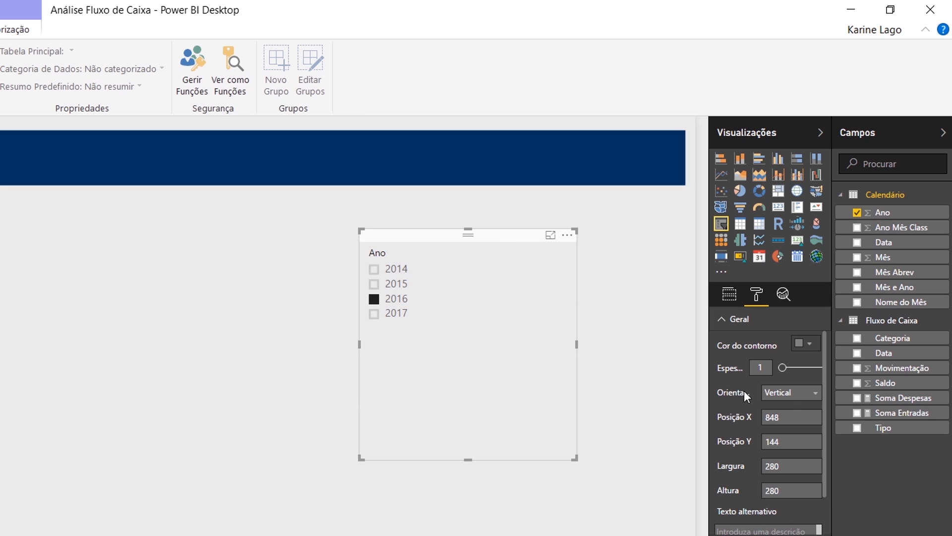
left_click(790, 392)
left_click(788, 427)
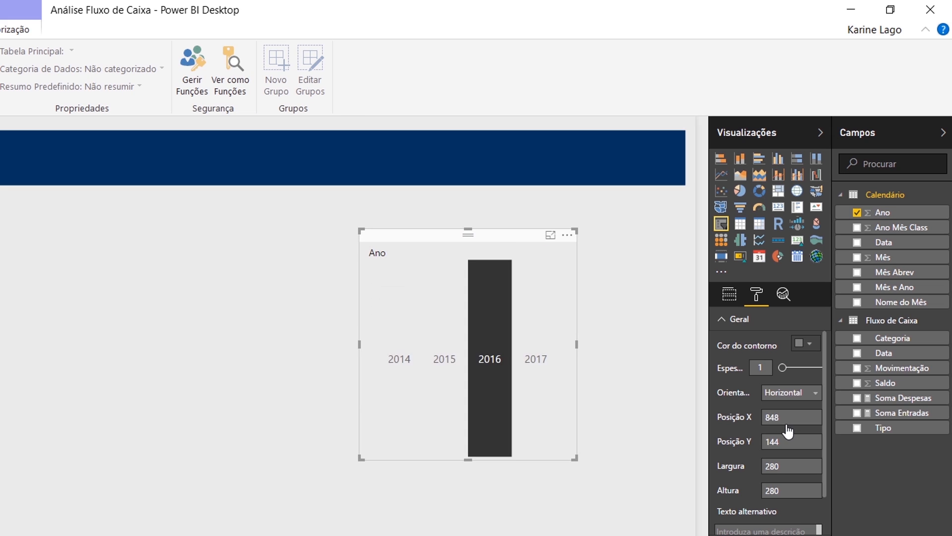
Reduce the Ano slicer's height to one low row of year buttons and filter by 2016.
left_click(533, 388)
left_click(466, 390)
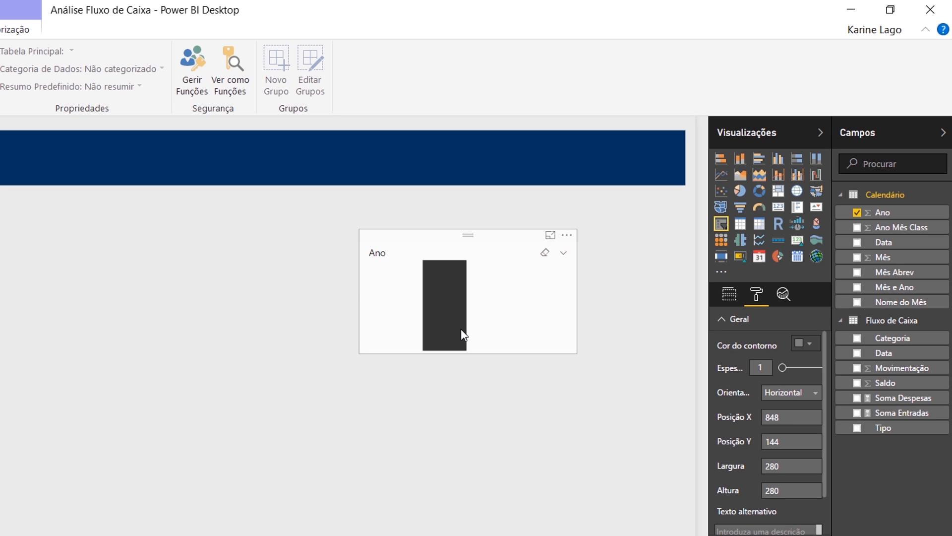
left_click_drag(468, 353, 473, 298)
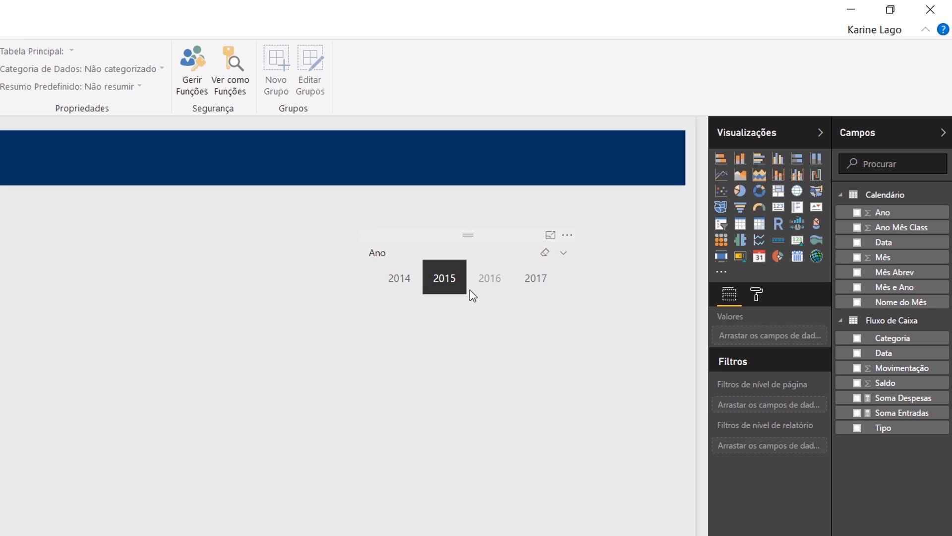
left_click(470, 289)
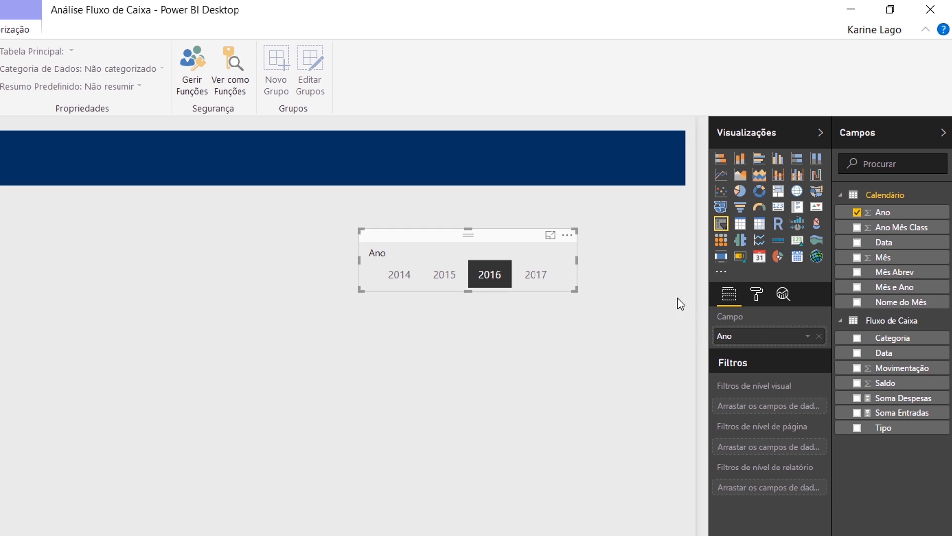
Turn off the Ano slicer's Cabeçalho and enable its Fundo with the darkest blue theme shade.
left_click(756, 296)
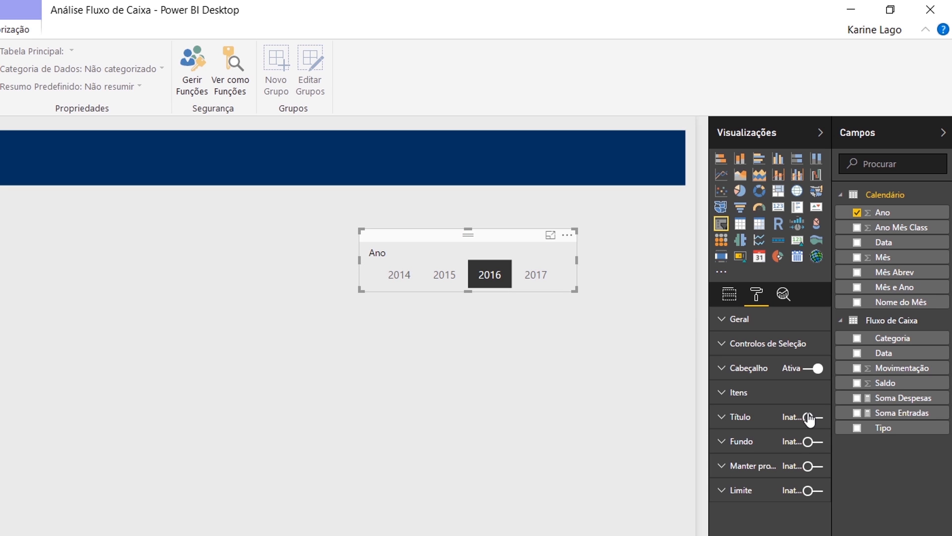
left_click(809, 368)
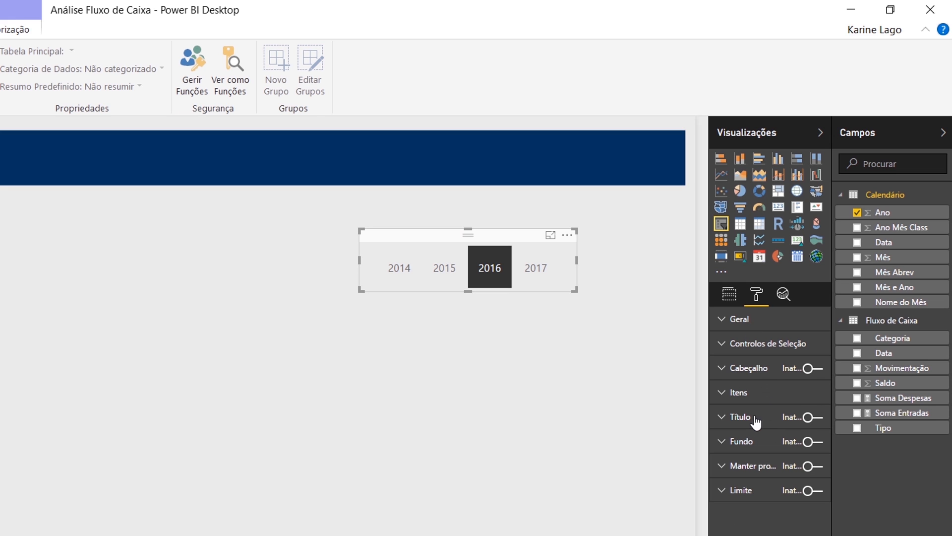
left_click(744, 441)
left_click(817, 443)
left_click(806, 466)
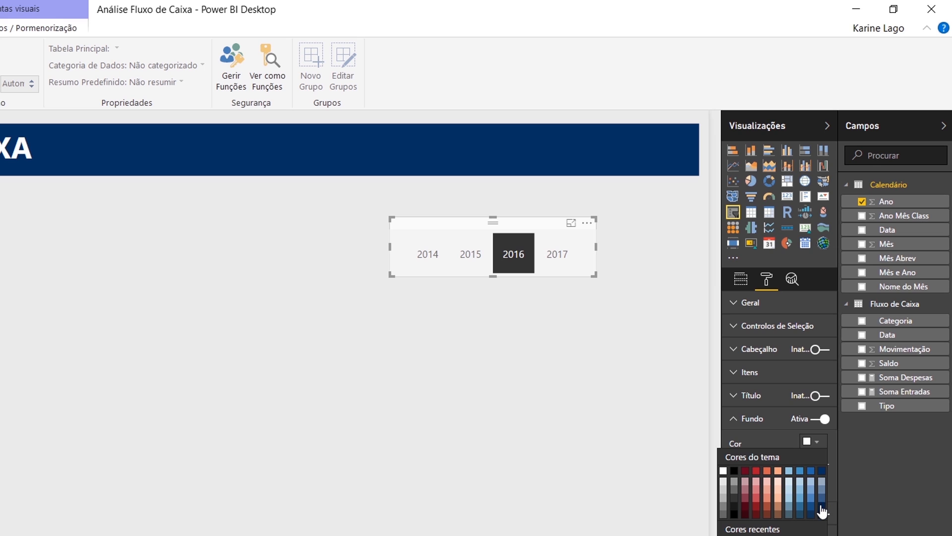
left_click(821, 505)
Fit the Ano slicer inside the FLUXO DE CAIXA banner, with its background transparency set to 0%.
left_click_drag(538, 223, 252, 129)
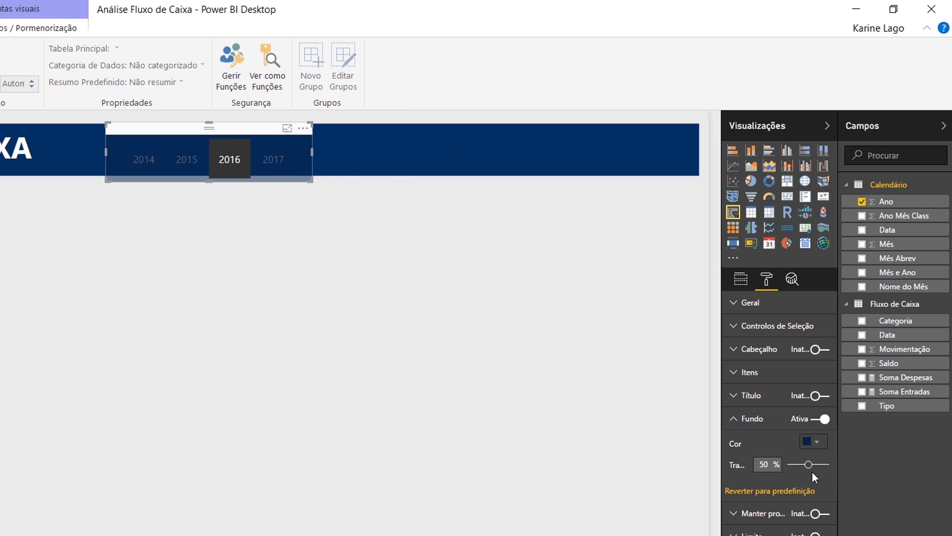
left_click_drag(802, 468, 790, 465)
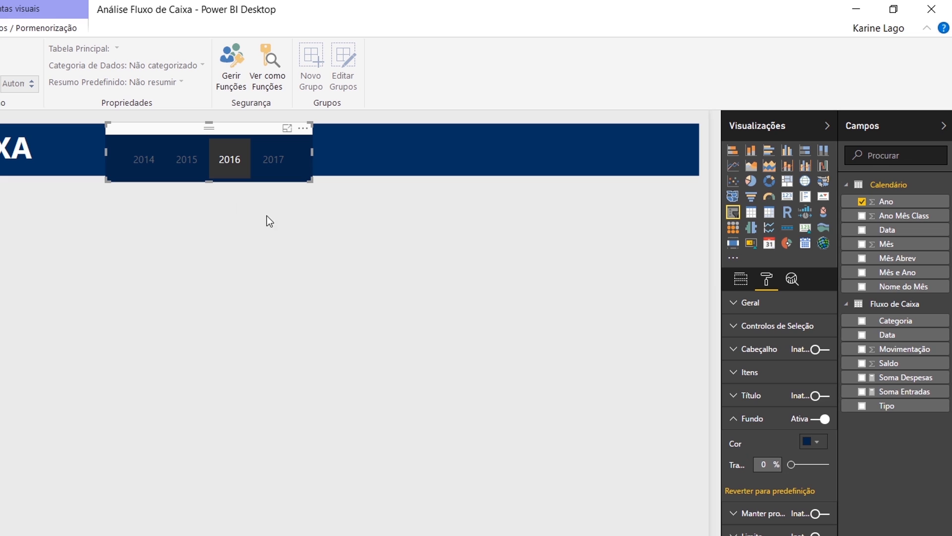
left_click_drag(204, 182, 207, 171)
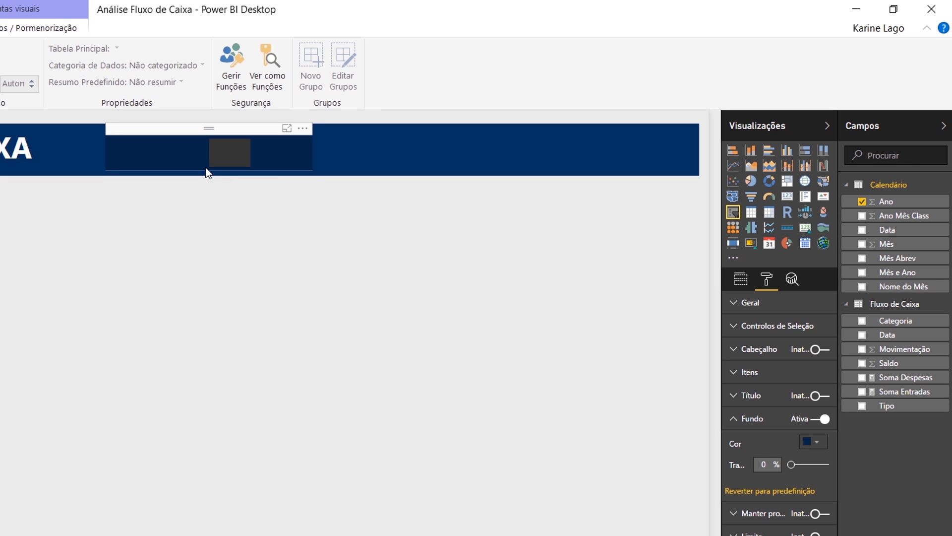
left_click(267, 248)
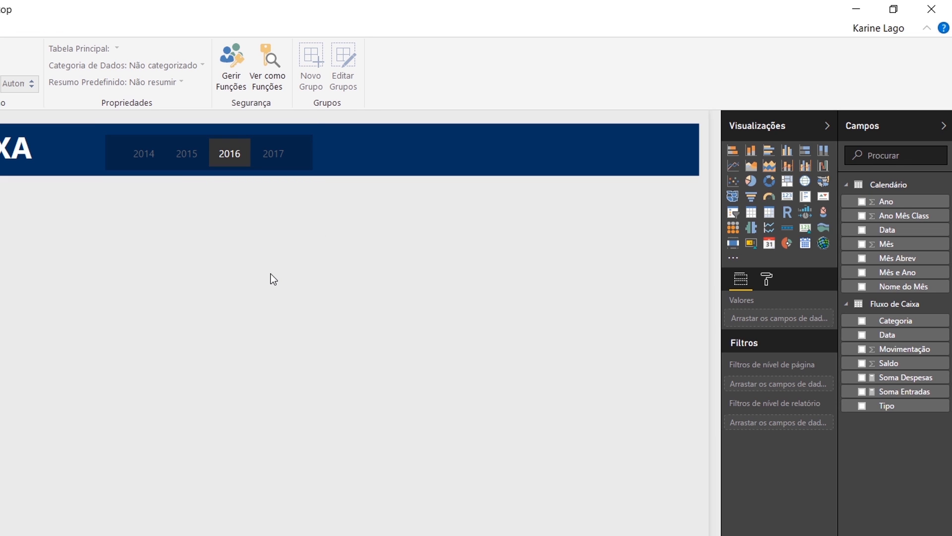
Set the background of the Ano slicer's items to white and their font color to black.
left_click(218, 147)
left_click(767, 281)
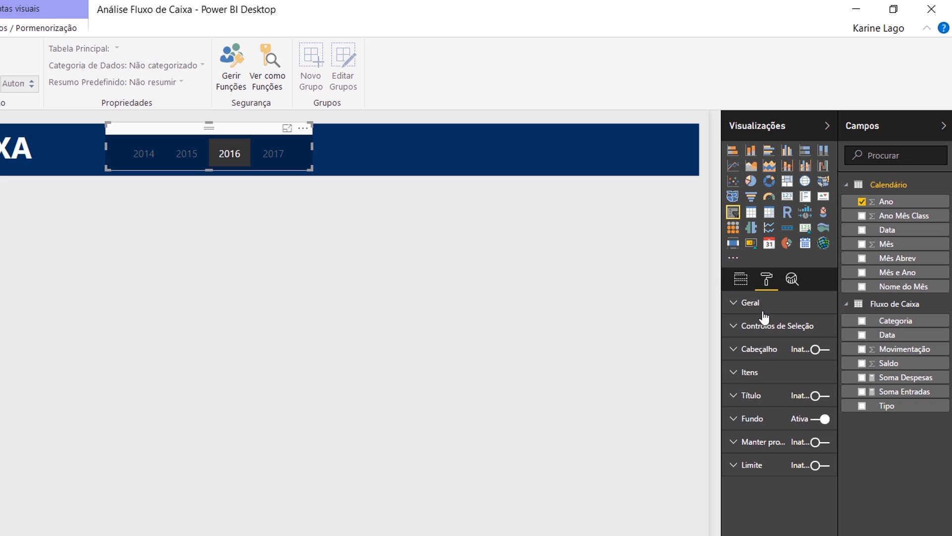
left_click(749, 373)
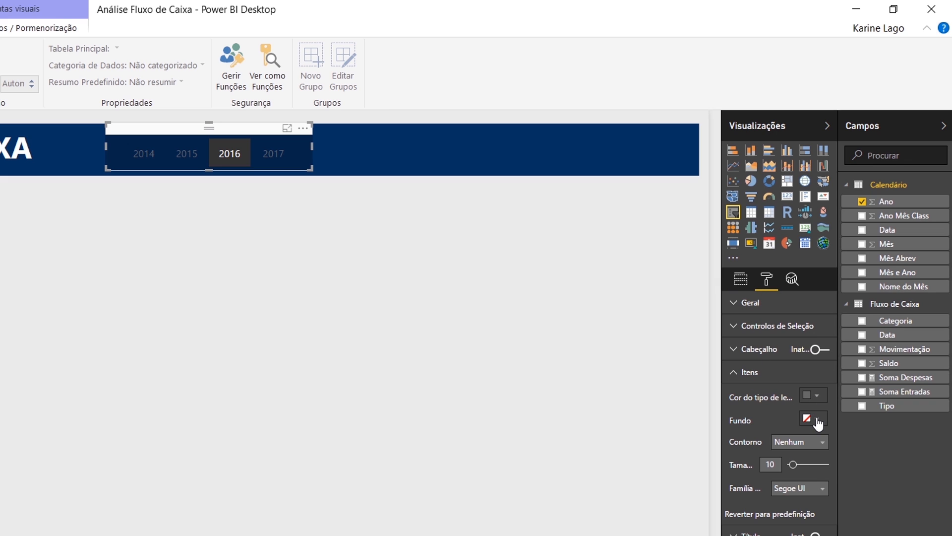
left_click(812, 419)
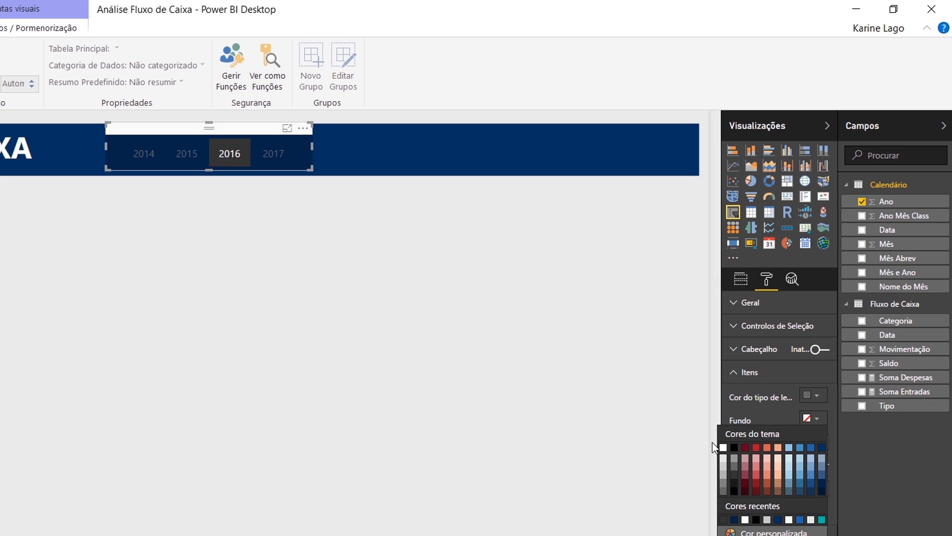
left_click(724, 447)
left_click(809, 396)
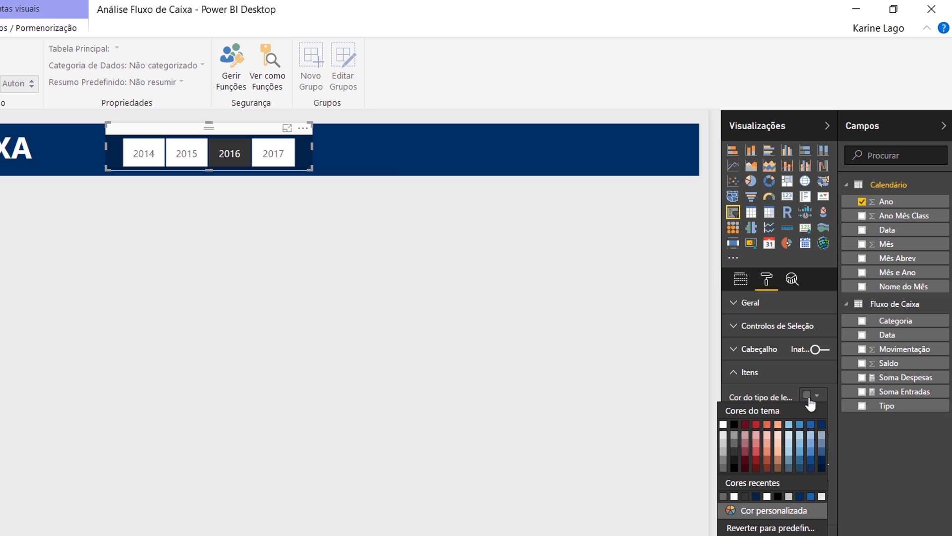
left_click(733, 425)
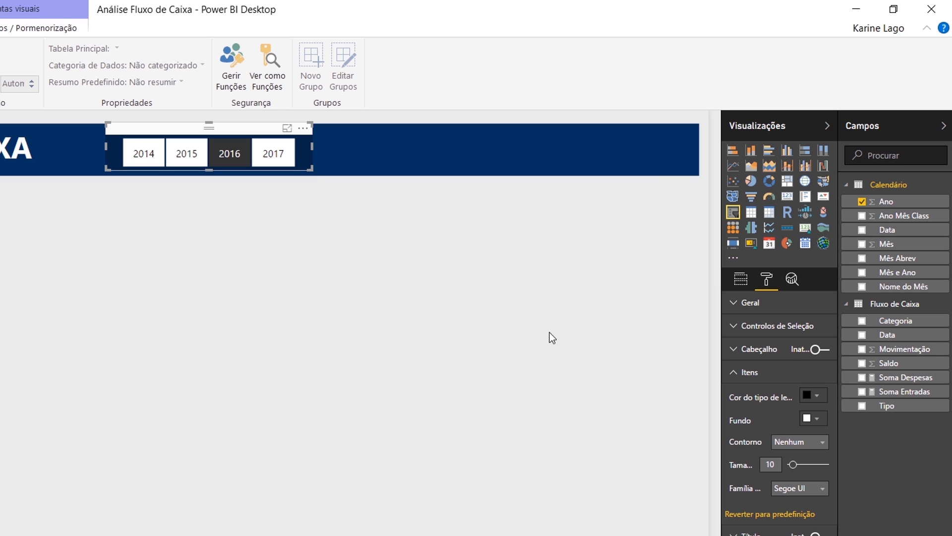
left_click(421, 238)
Change the Ano slicer's Fundo color to the medium blue theme color.
left_click(276, 132)
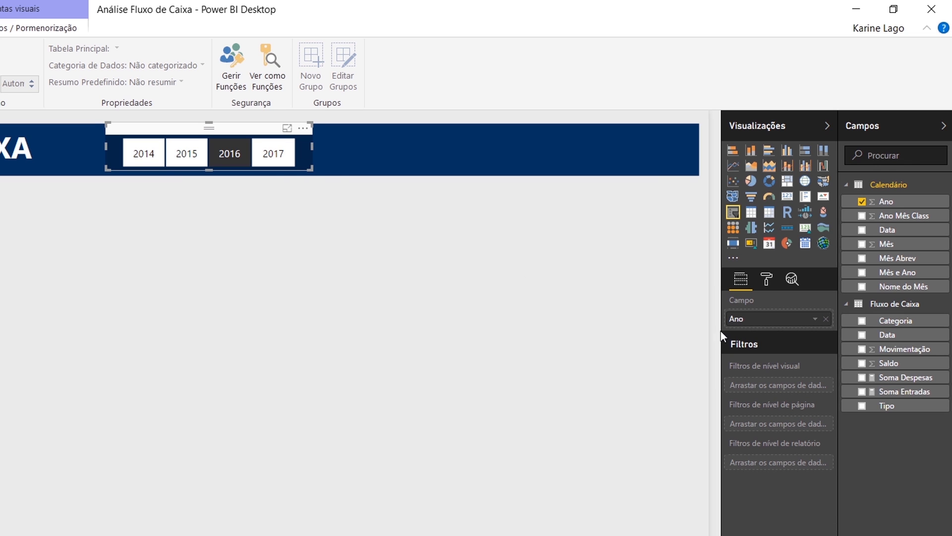
left_click(764, 281)
left_click(756, 421)
left_click(813, 443)
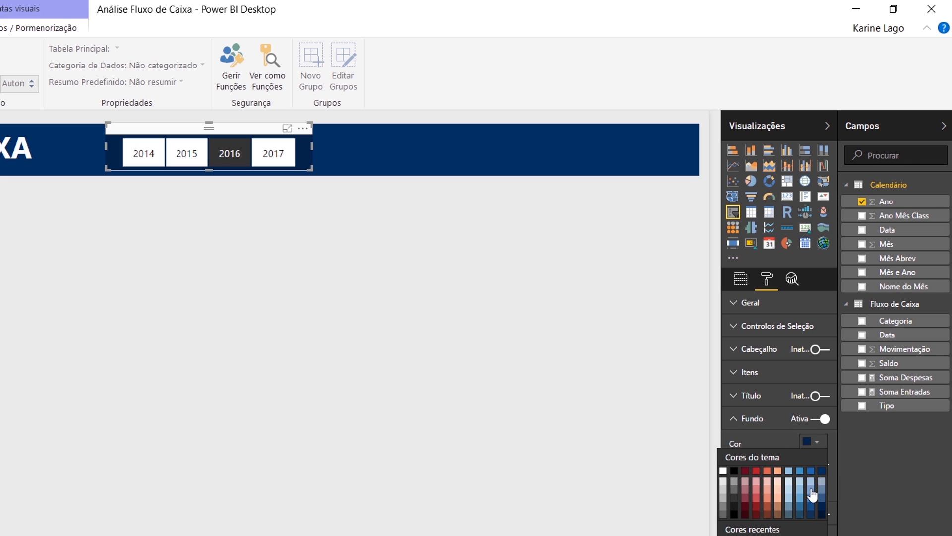
left_click(810, 471)
left_click(817, 442)
left_click(817, 443)
Give the Ano slicer's items the dark blue theme color as background and a white font color.
left_click(764, 372)
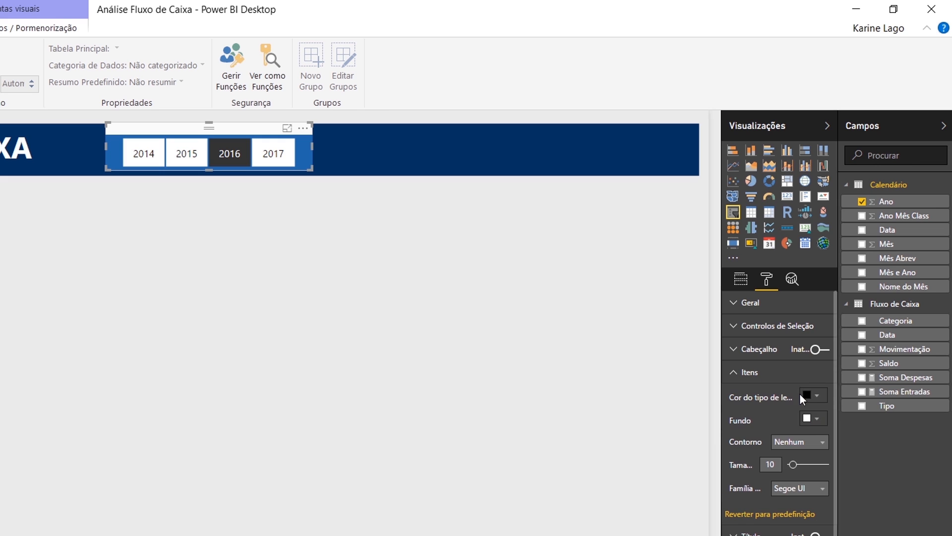
left_click(809, 396)
left_click(823, 433)
left_click(813, 418)
left_click(822, 447)
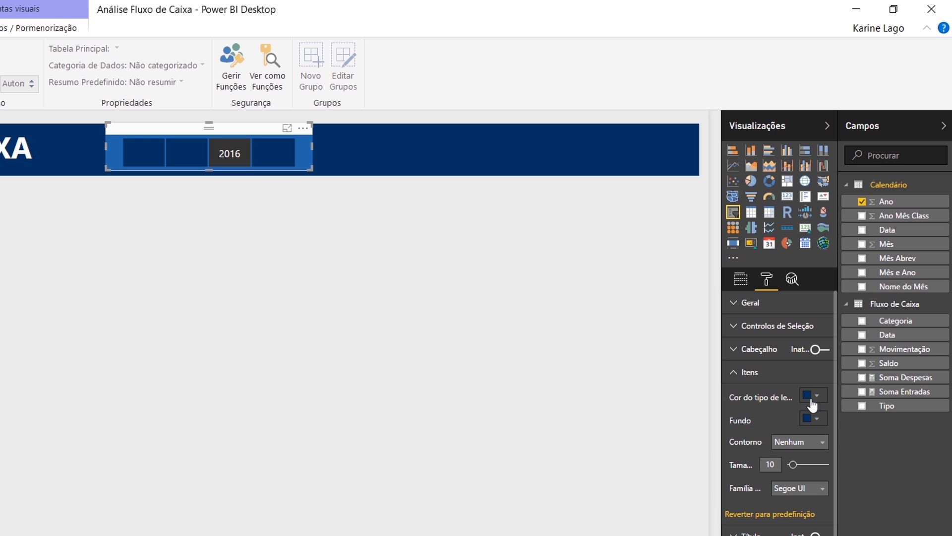
left_click(813, 395)
left_click(723, 424)
left_click(285, 220)
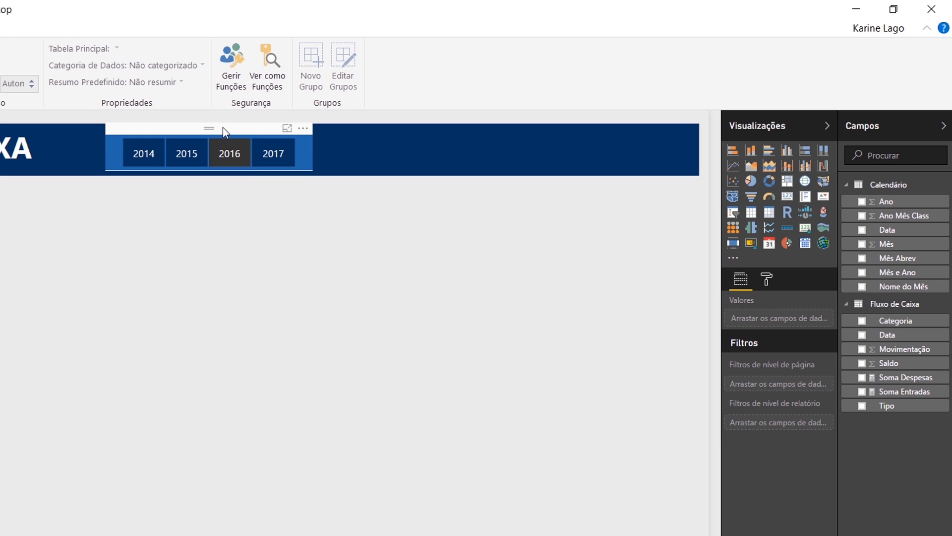
Duplicate the formatted Ano slicer and place the copy on the empty canvas below the title banner.
left_click(251, 132)
key("ctrl+c")
left_click(227, 225)
key("ctrl+v")
left_click_drag(235, 147, 269, 271)
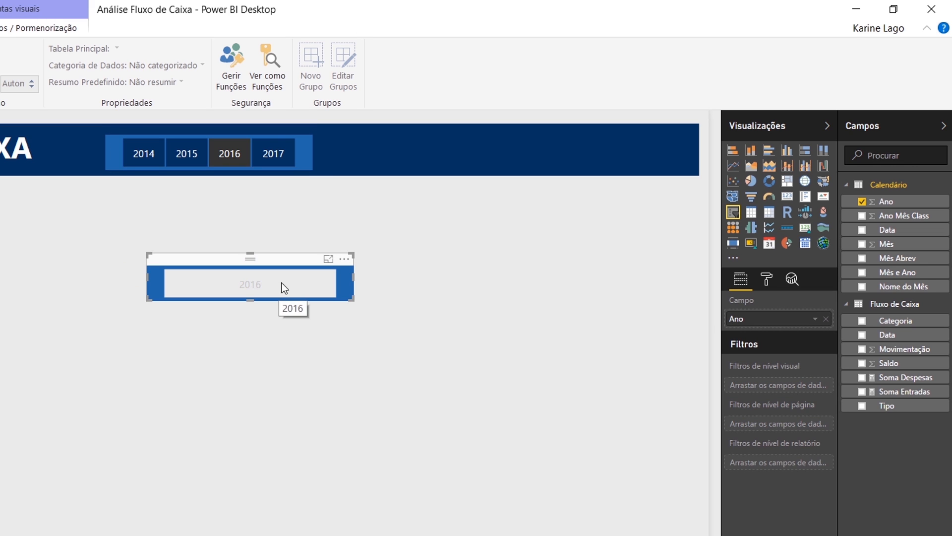
left_click(310, 272)
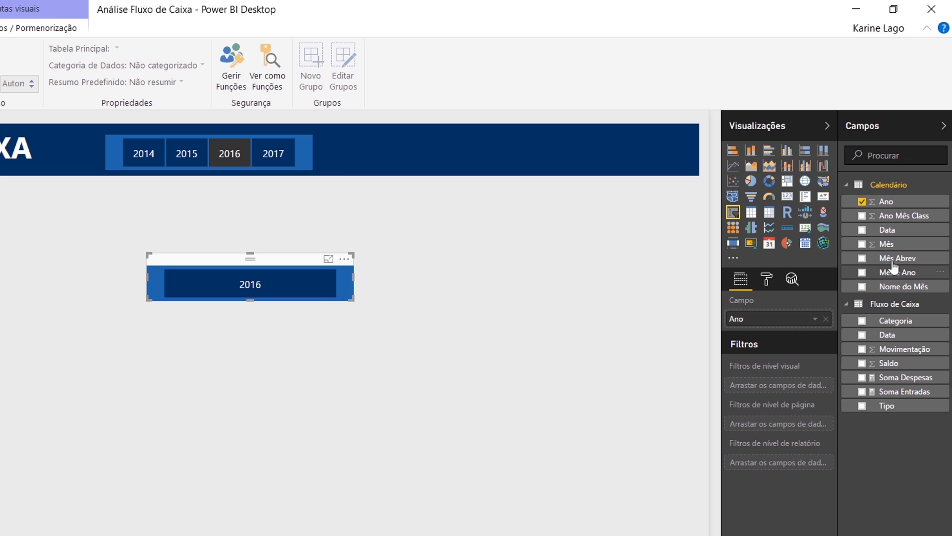
left_click_drag(268, 264, 570, 269)
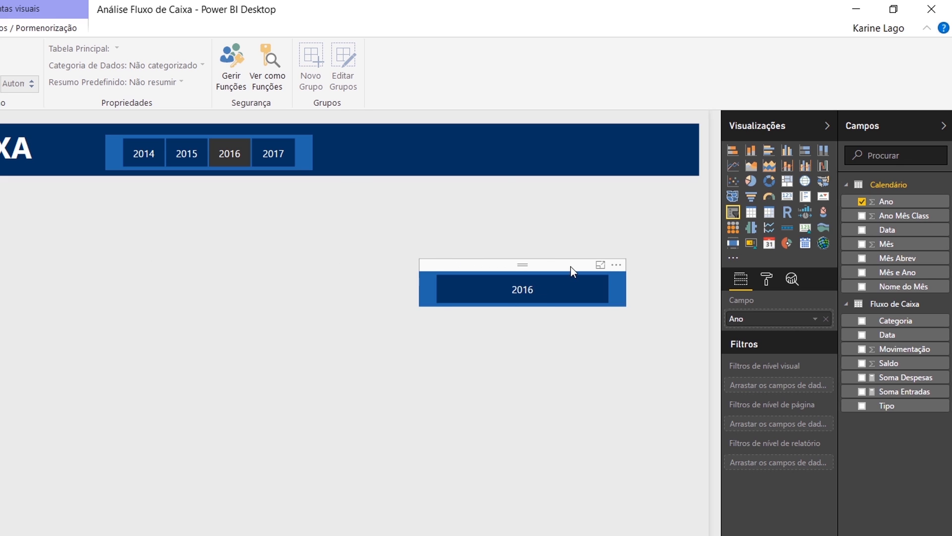
Replace the copied slicer's field with Mês Abrev from the Calendário table and widen the slicer to fit all twelve months.
left_click_drag(888, 245, 773, 325)
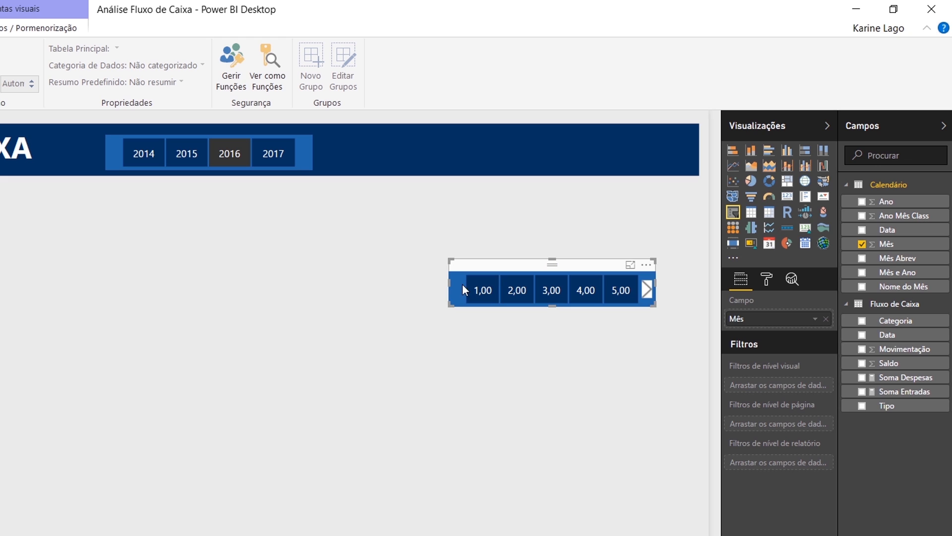
left_click_drag(450, 283, 273, 288)
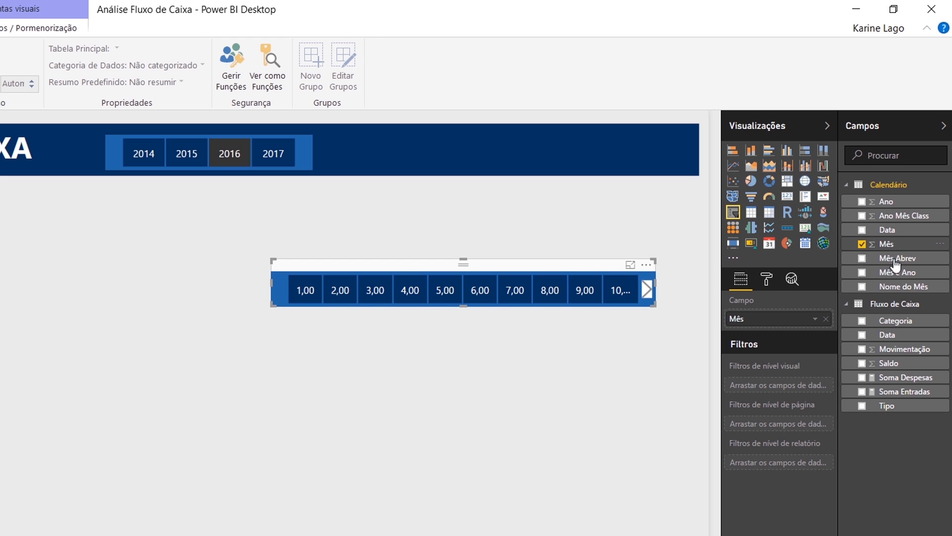
left_click_drag(897, 258, 776, 320)
Place the Mês Abrev slicer at the far end of the title banner and shift the Ano slicer toward the title, directly beside it.
left_click_drag(272, 284, 276, 149)
left_click(221, 279)
left_click_drag(218, 130, 180, 132)
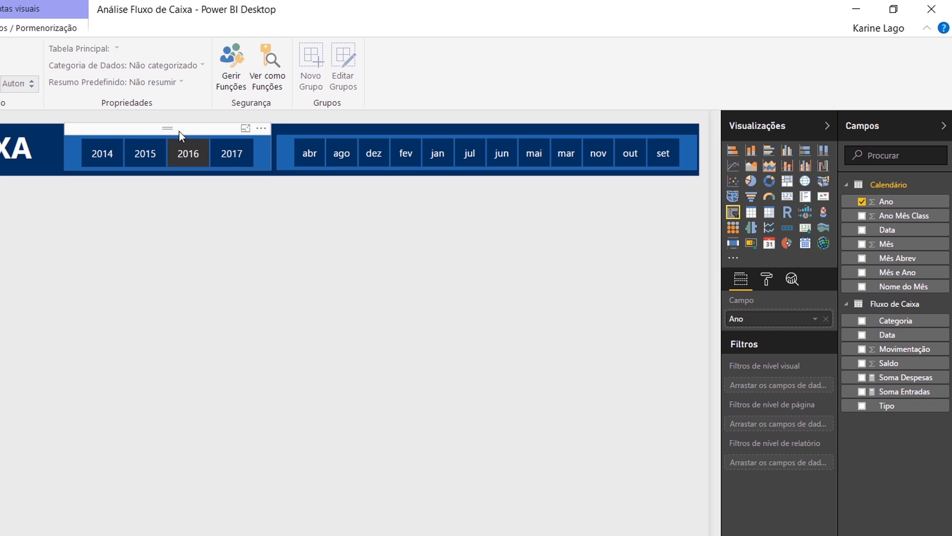
left_click(291, 275)
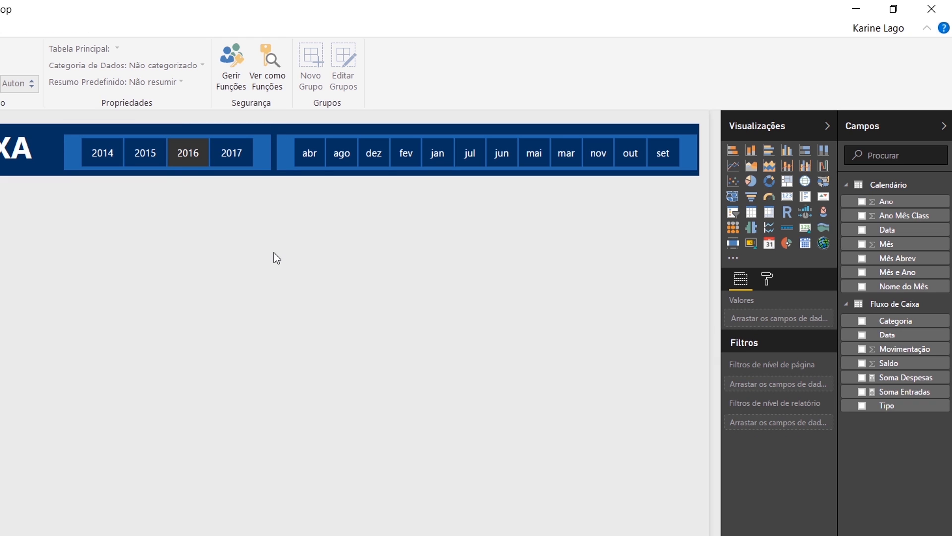
Sort the Mês Abrev column of the Calendário table by the Mês column and return to the report page.
left_click(285, 156)
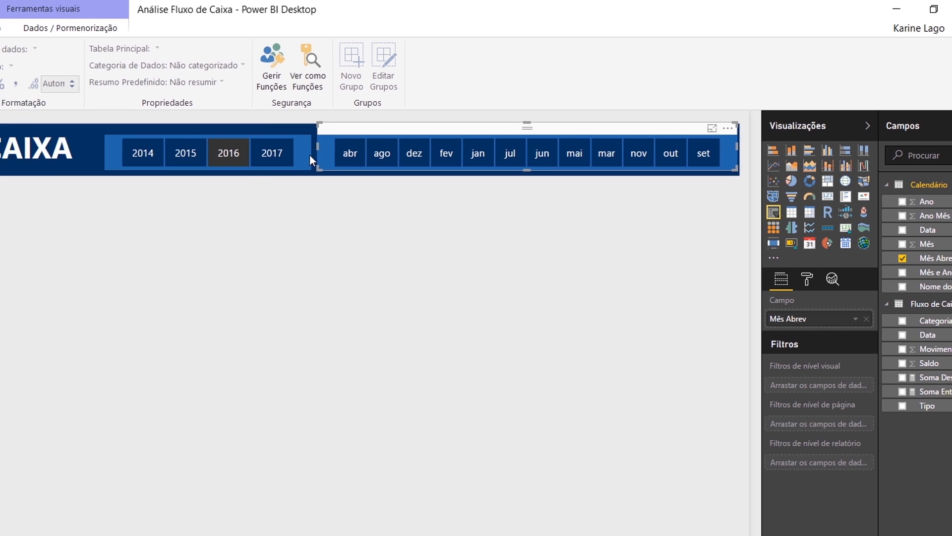
left_click(15, 156)
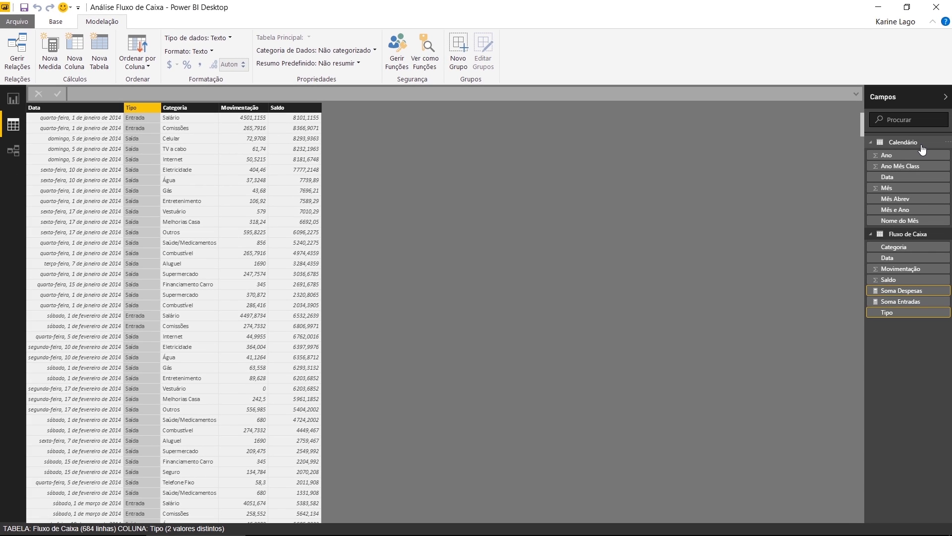
left_click(921, 148)
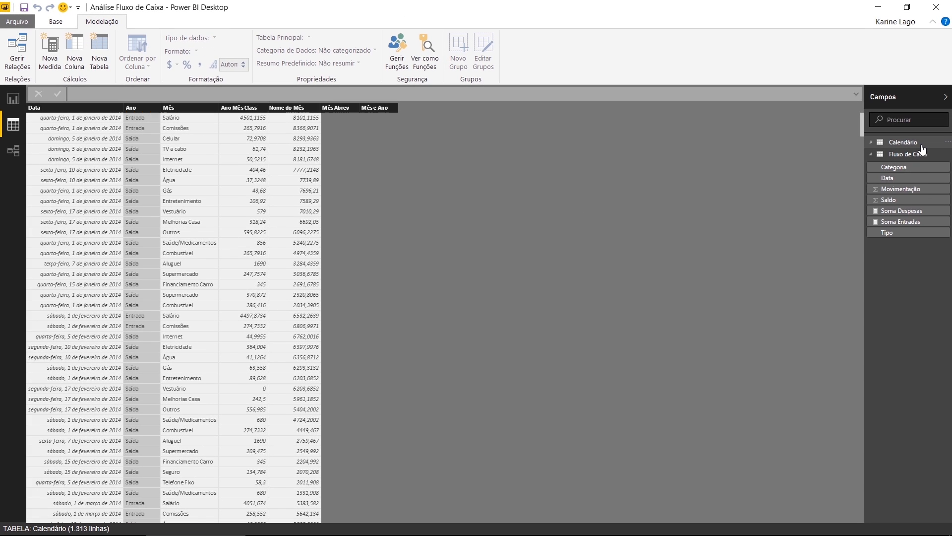
left_click(921, 148)
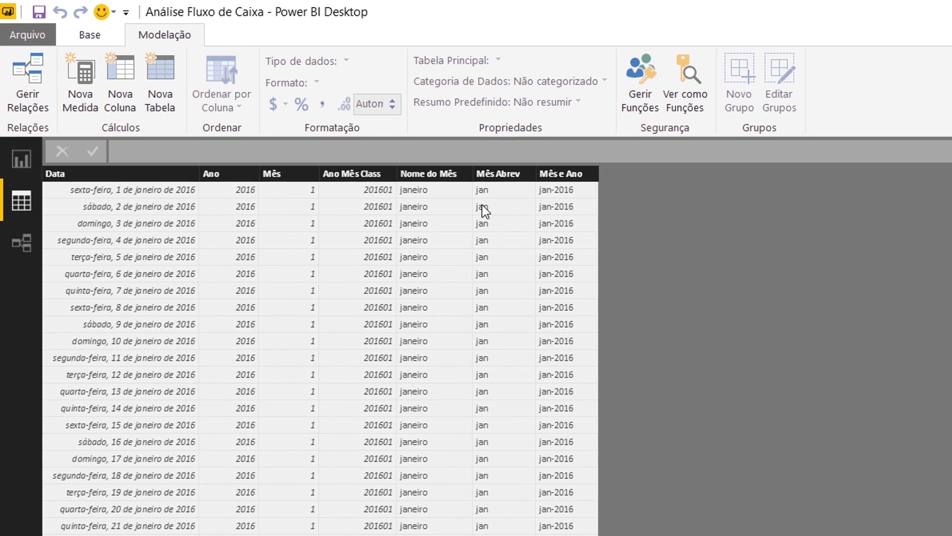
left_click(309, 110)
left_click(499, 176)
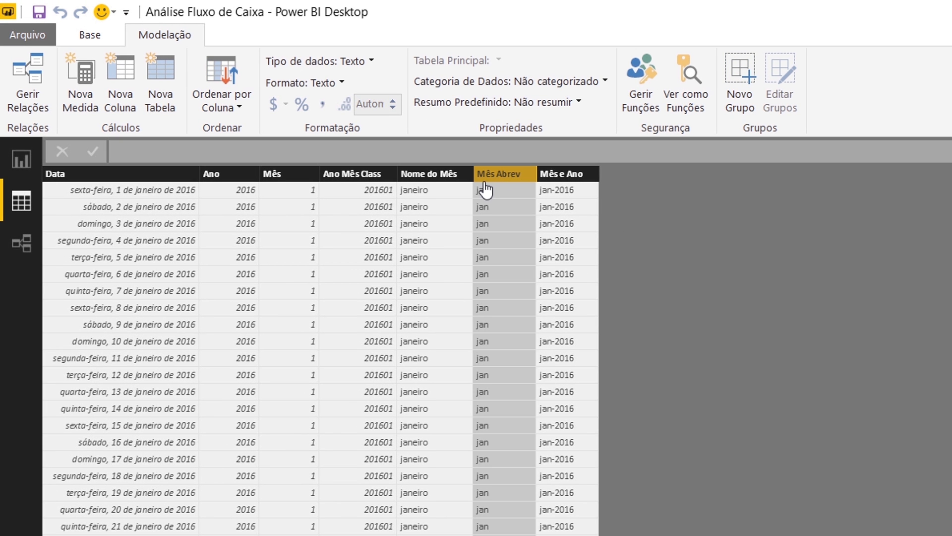
left_click(228, 103)
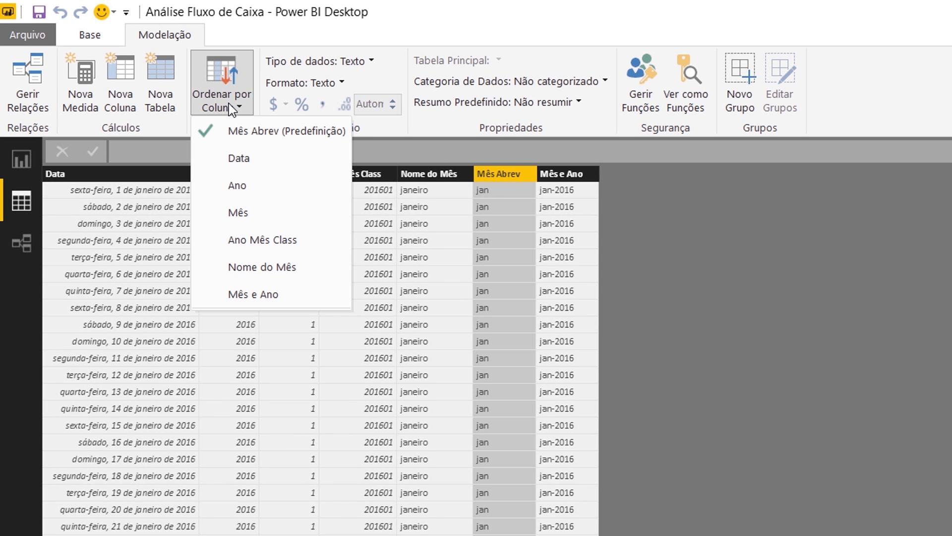
left_click(247, 212)
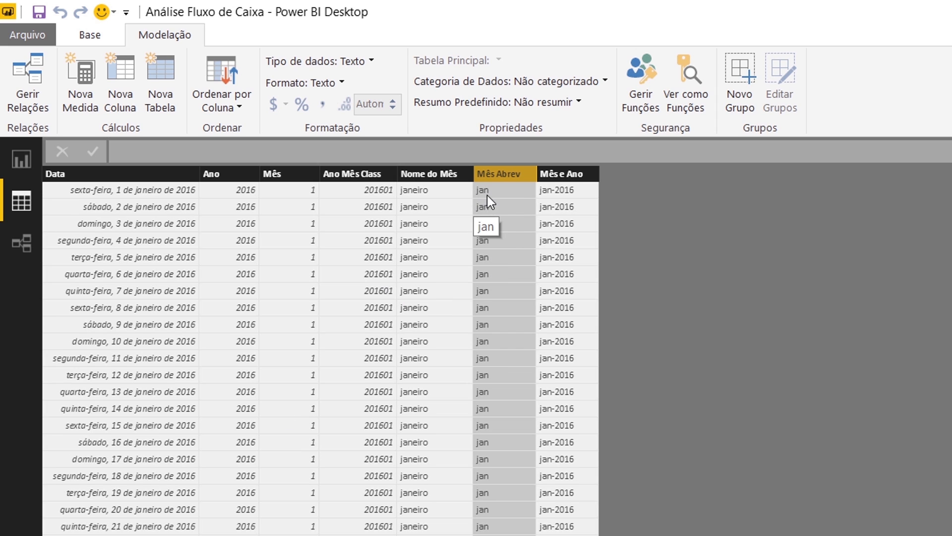
left_click(19, 159)
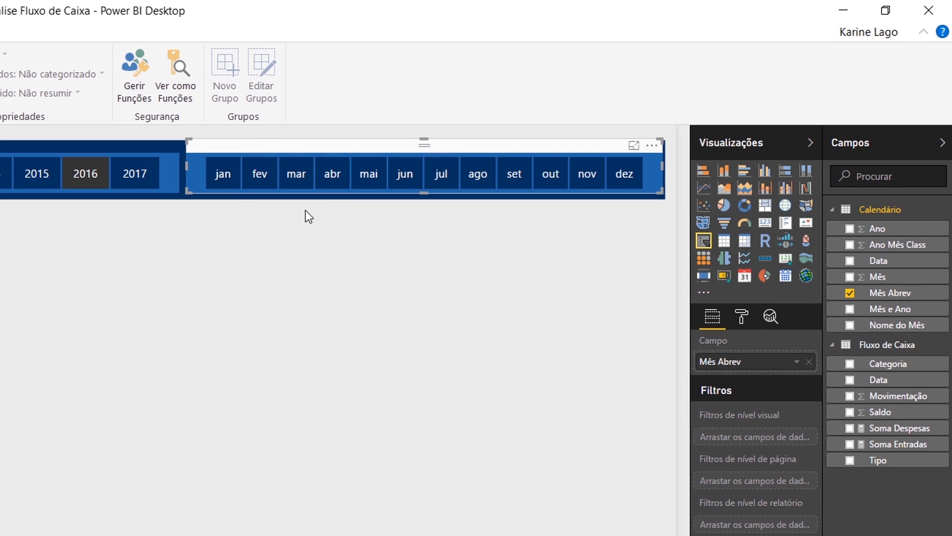
left_click(270, 233)
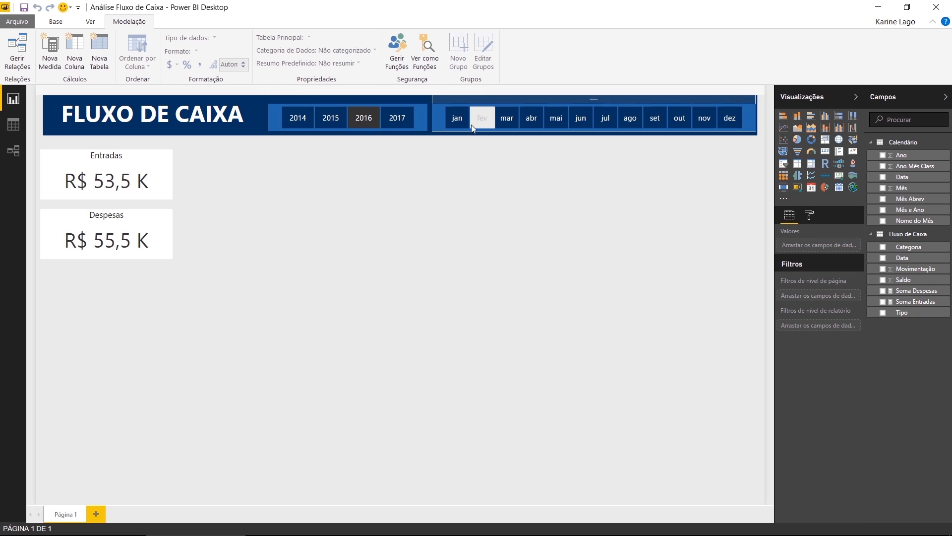
Filter the page by fev in the month slicer, then clear both that month and the 2016 year selection.
left_click(472, 124)
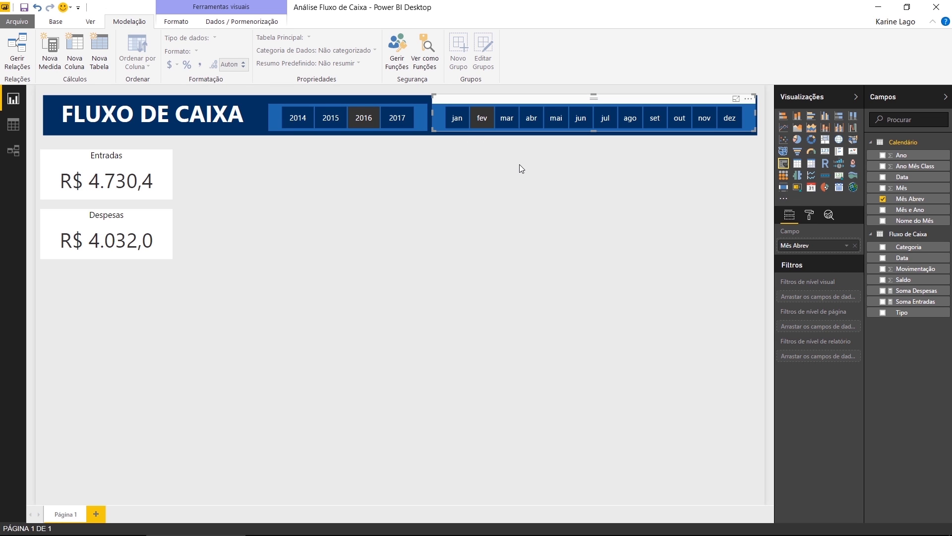
left_click(484, 120)
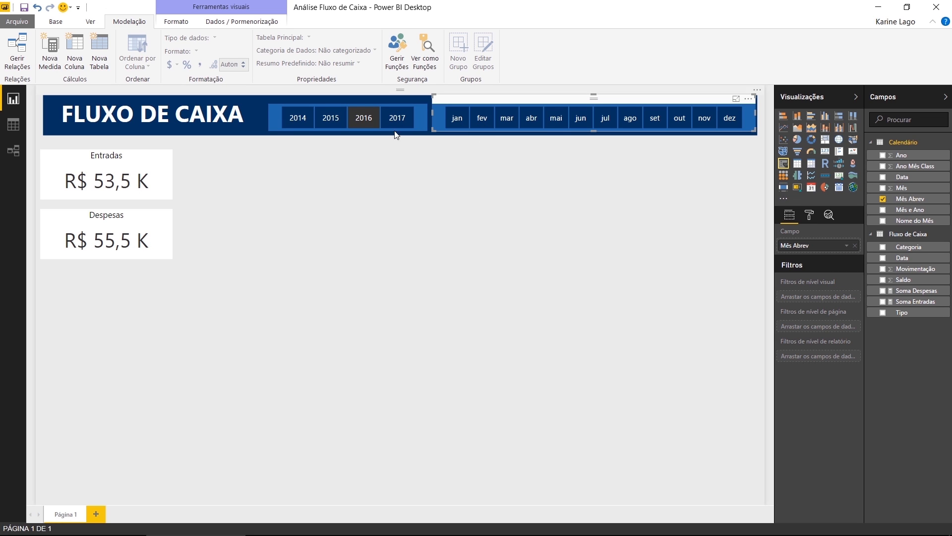
left_click(366, 125)
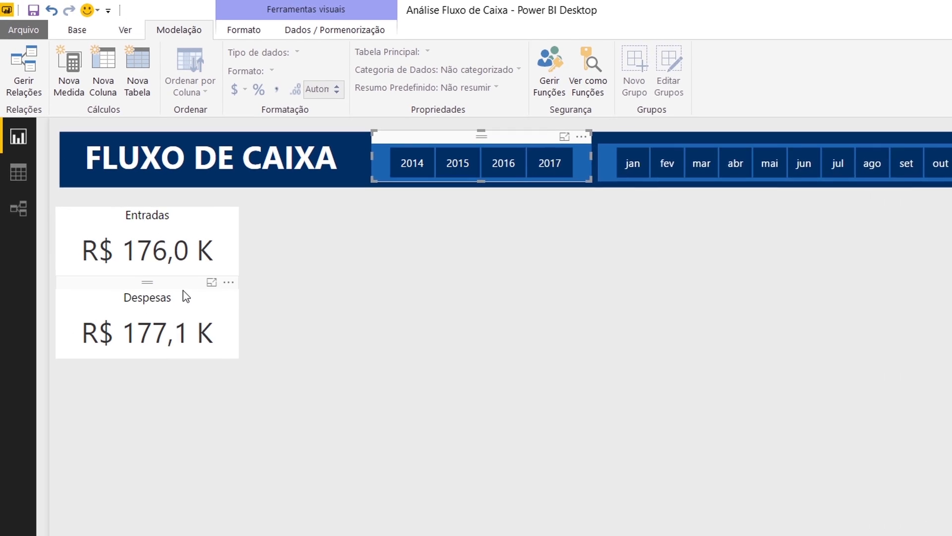
Duplicate the Despesas card and place the copy directly below the original.
left_click(203, 305)
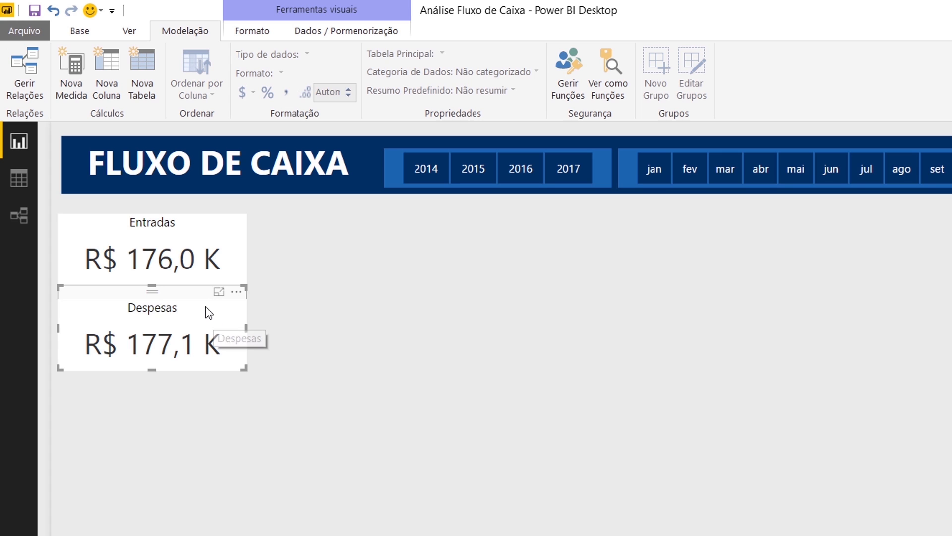
left_click_drag(205, 308, 185, 375)
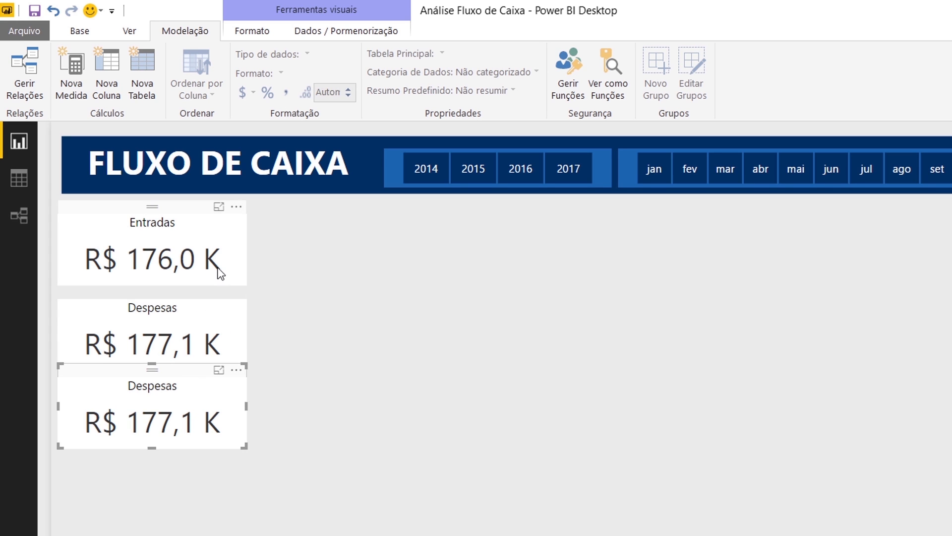
left_click(191, 350)
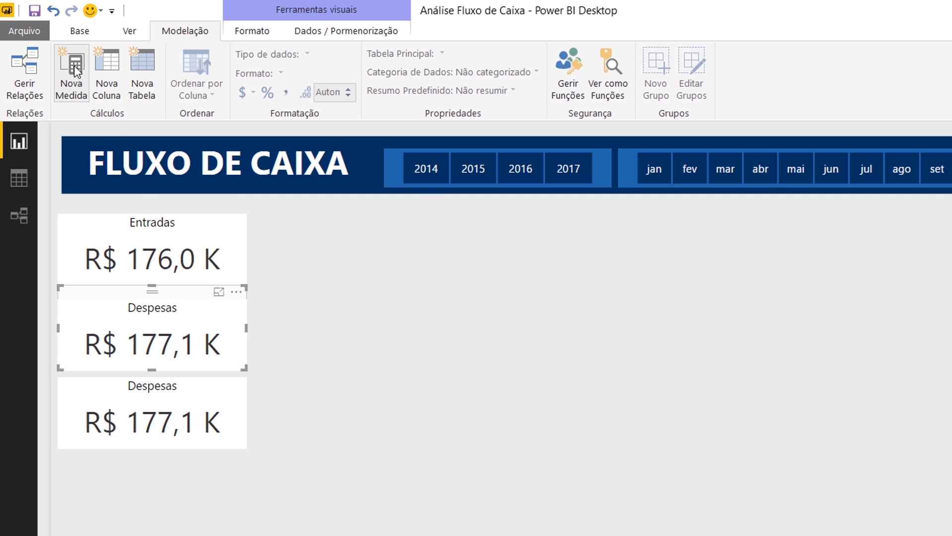
Try to create a new measure with the formula Saldo = [Soma Entradas]-[Soma Despesas].
left_click(90, 67)
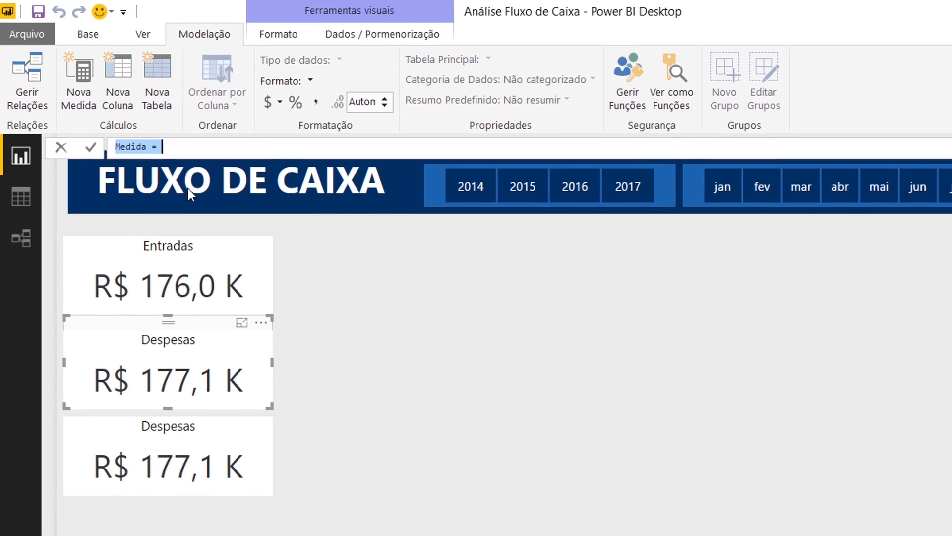
type("saldo =")
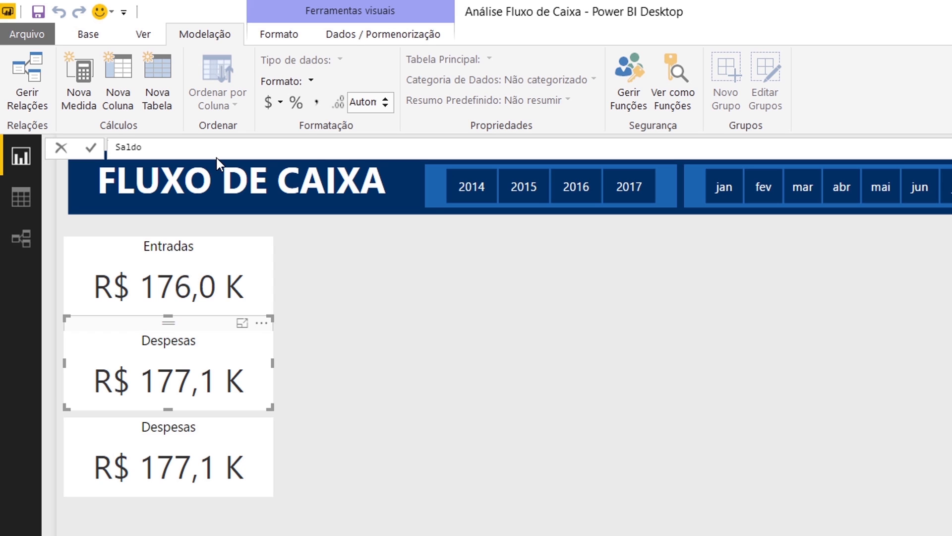
type(" Soma")
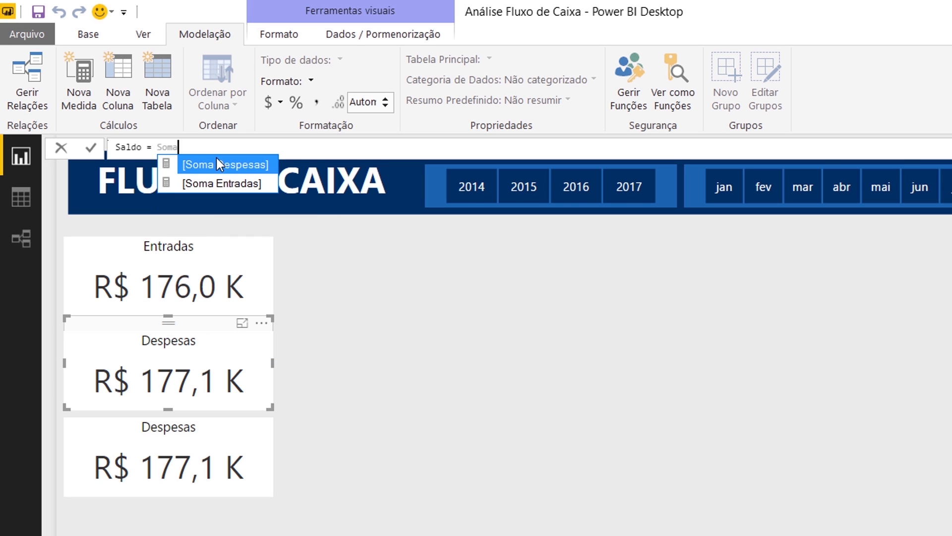
key("Down")
key("Tab")
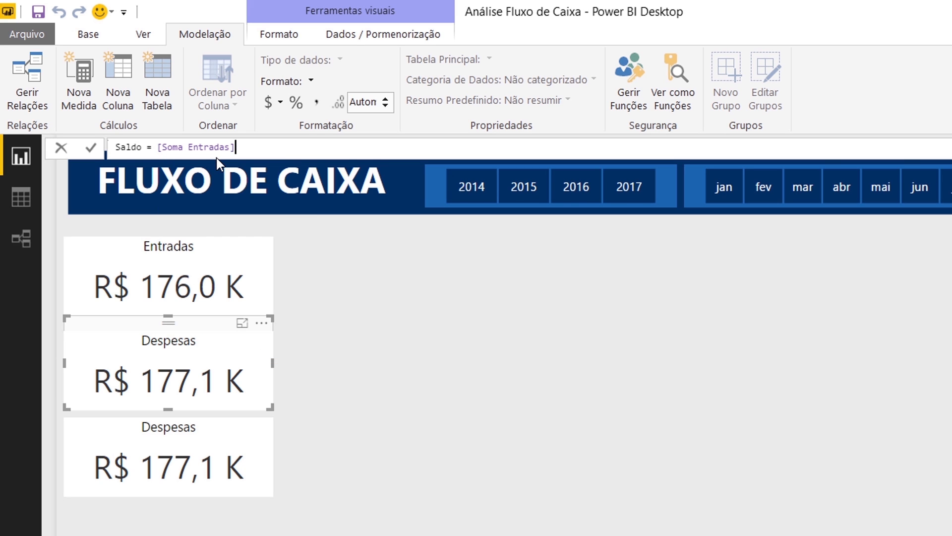
type("-[Soma")
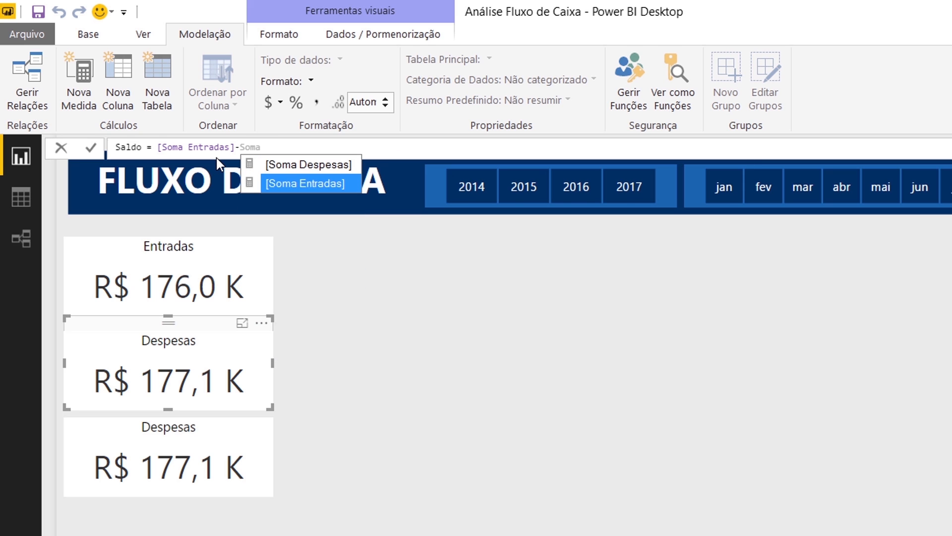
key("Tab")
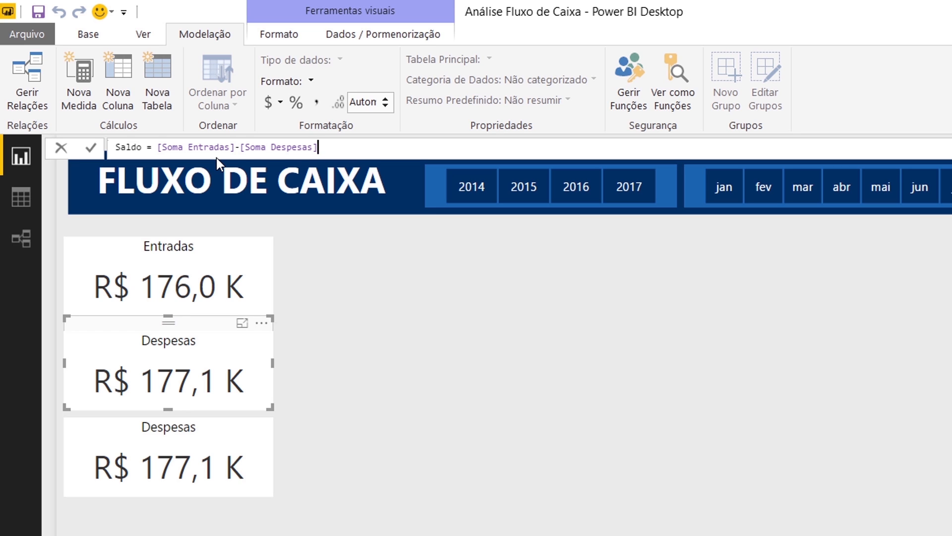
key("Return")
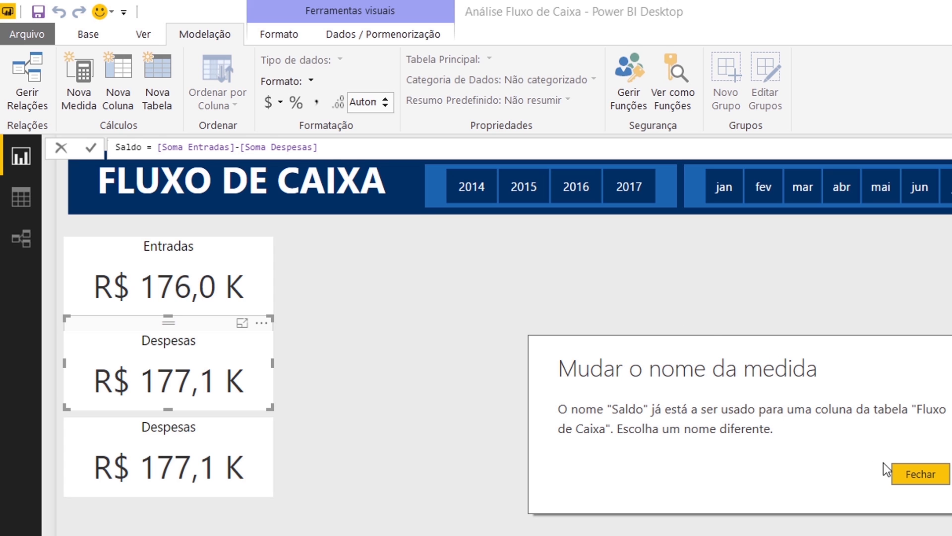
Change the new measure's name to Cálculo Saldo, keeping its formula, and commit it.
left_click(907, 471)
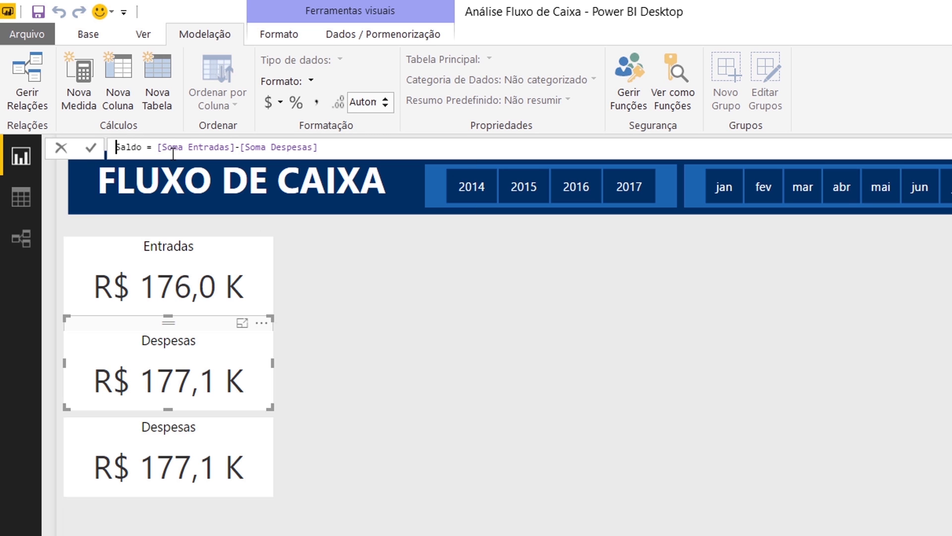
left_click(116, 147)
type("Cálculo")
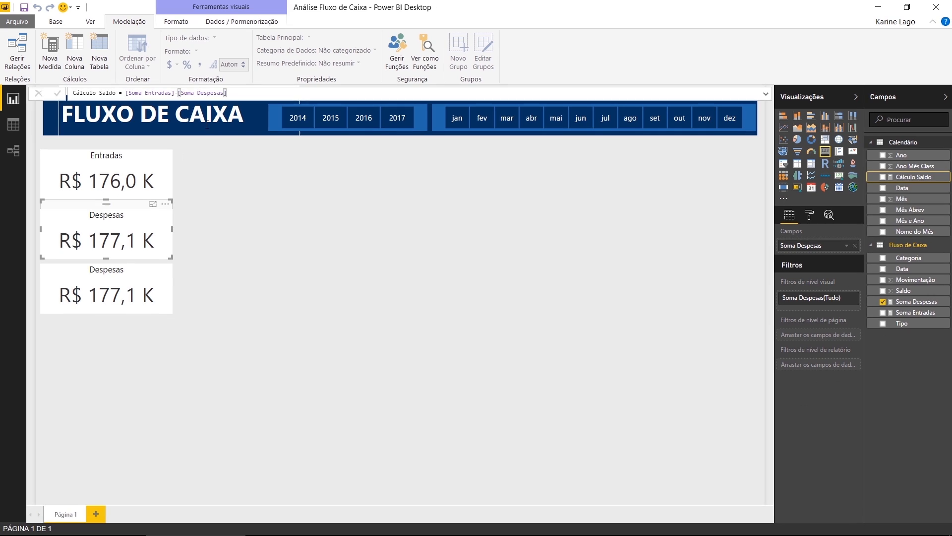
Set the main table of the Cálculo Saldo measure to Fluxo de Caixa.
left_click(916, 187)
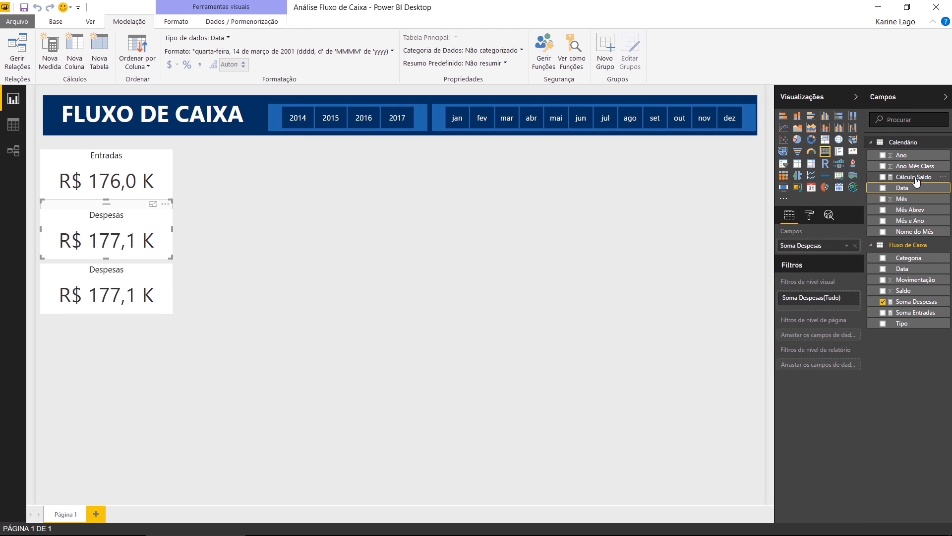
left_click(914, 177)
left_click(333, 39)
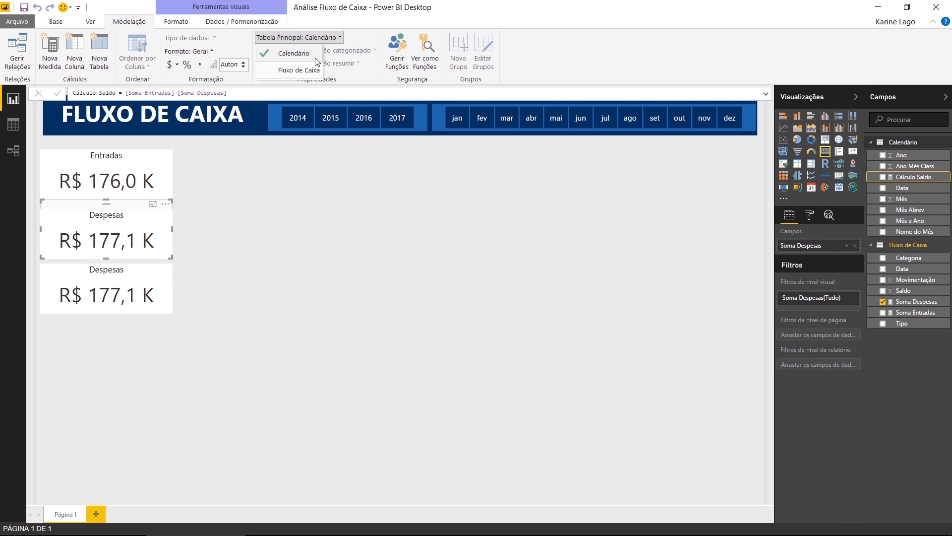
left_click(313, 71)
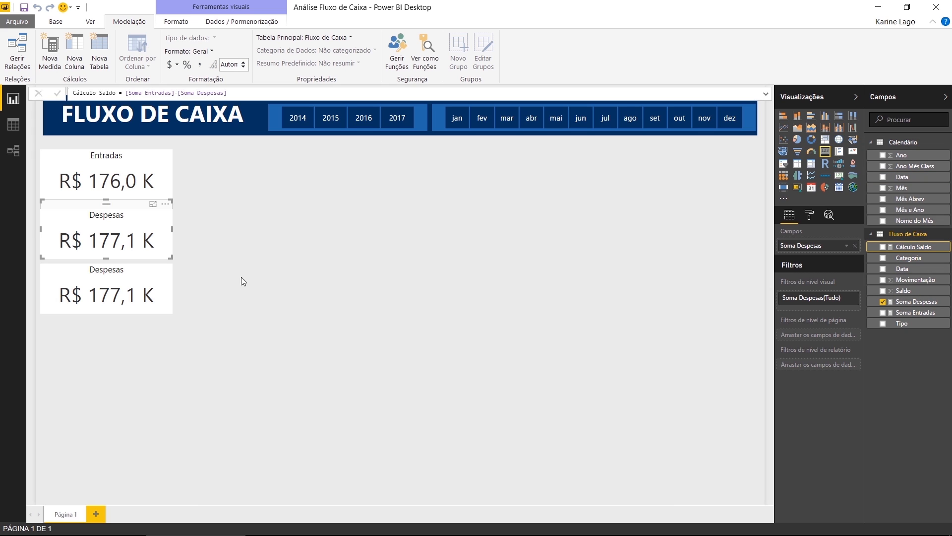
Replace the field in the bottom card with Cálculo Saldo and format that measure as R$ Portuguese (Brazil) currency with 1 decimal place.
left_click(119, 274)
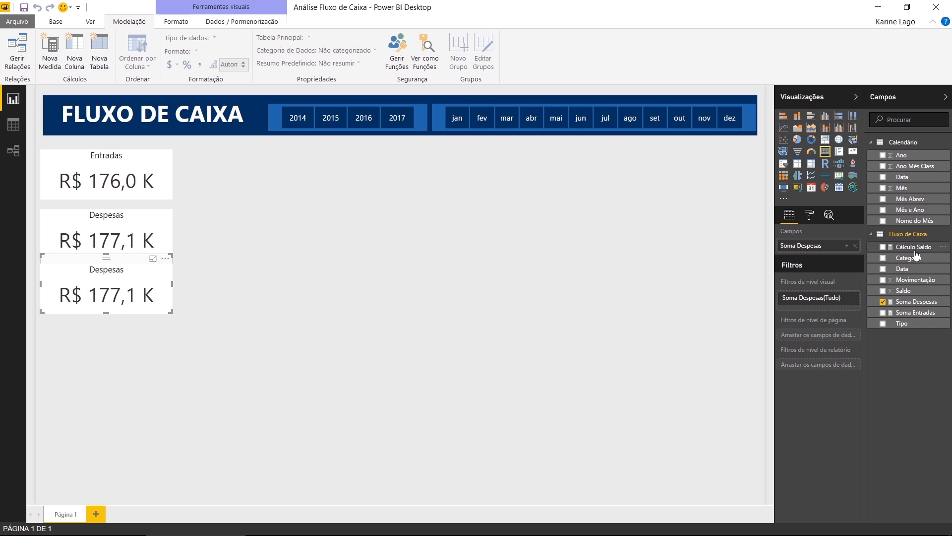
left_click_drag(916, 252, 829, 252)
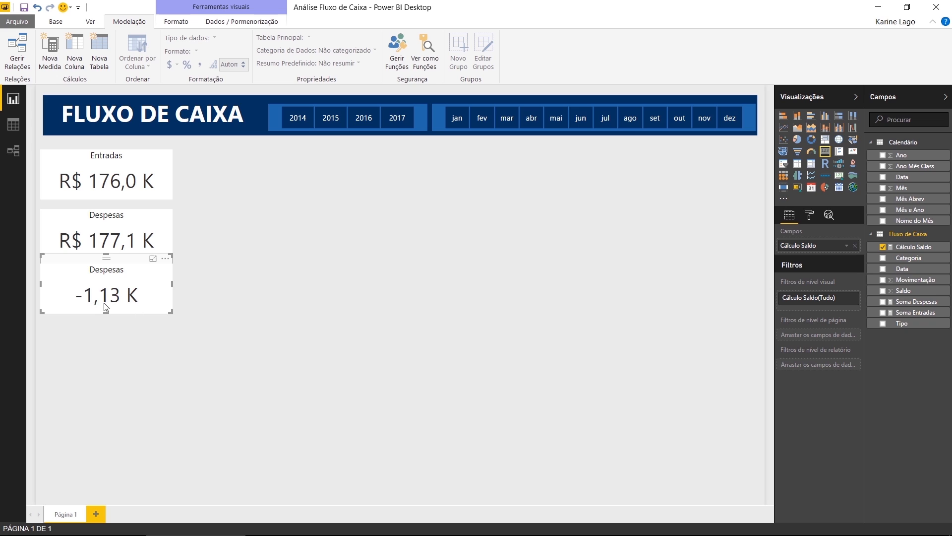
left_click(912, 252)
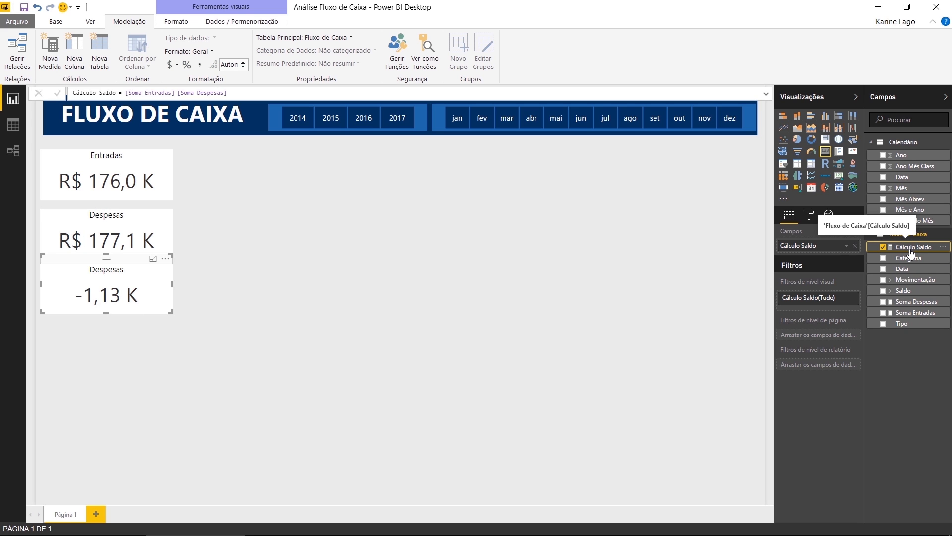
left_click(177, 65)
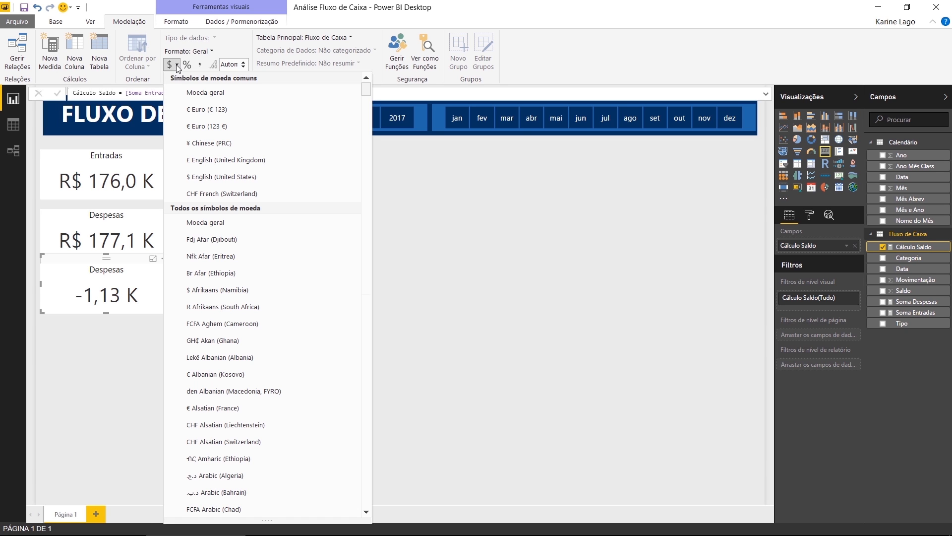
left_click(197, 93)
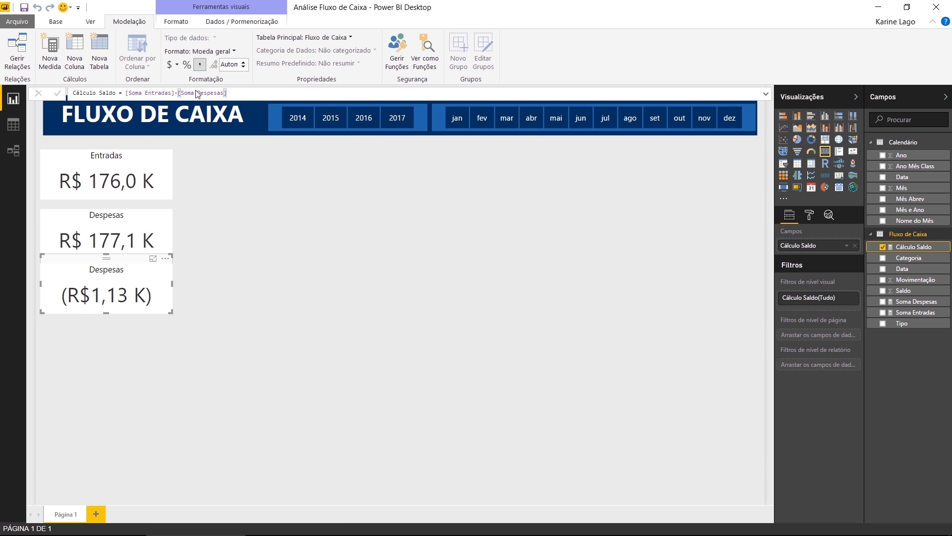
left_click(243, 67)
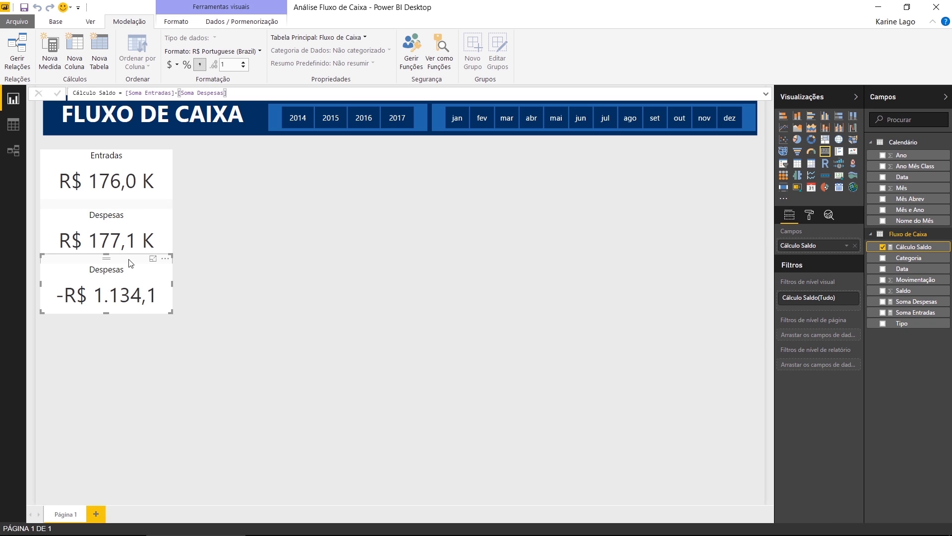
Change the bottom card's title text to Saldo and move the card slightly down to leave a gap below the Despesas card.
left_click(810, 215)
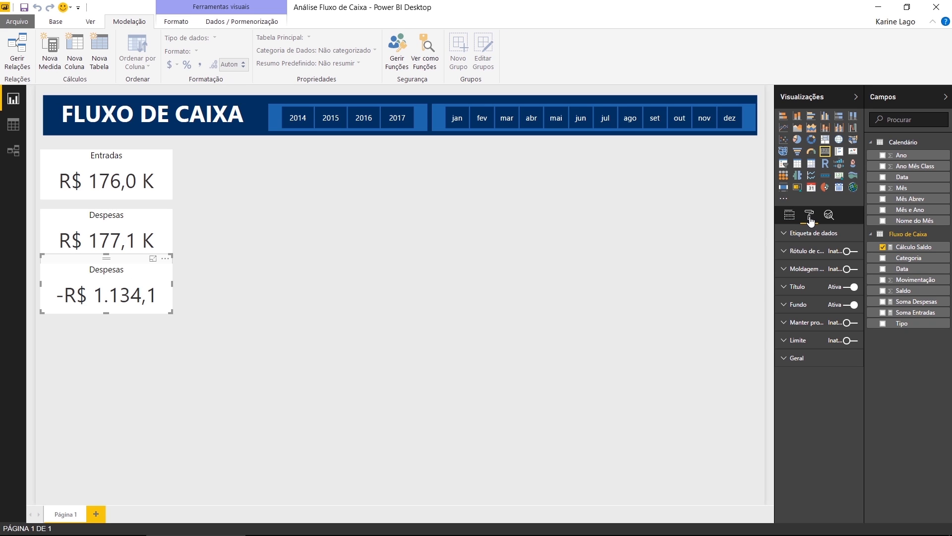
left_click(799, 288)
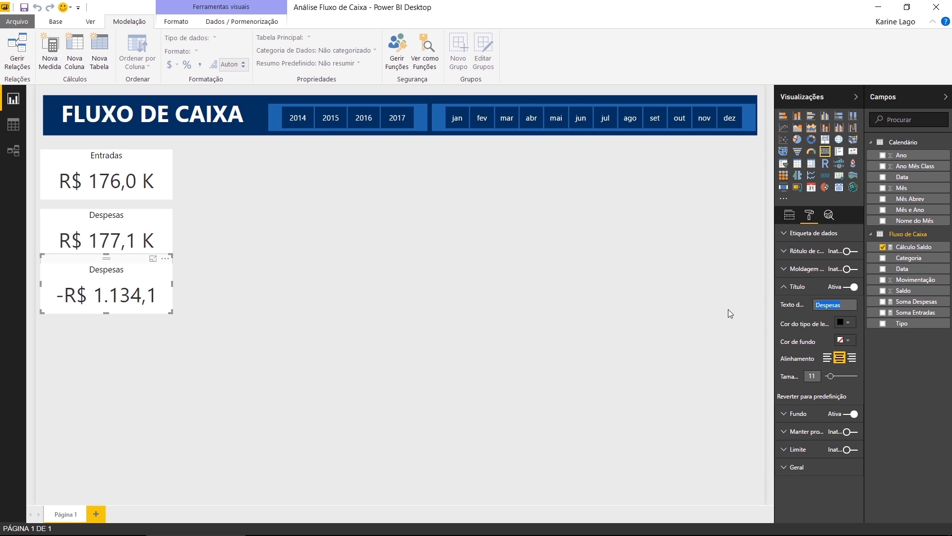
type("Saldo")
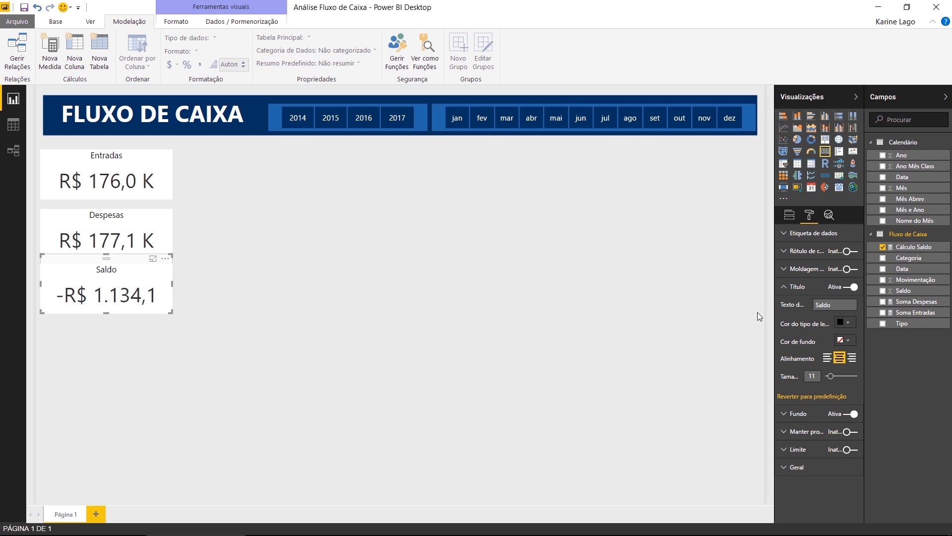
left_click_drag(125, 262, 125, 266)
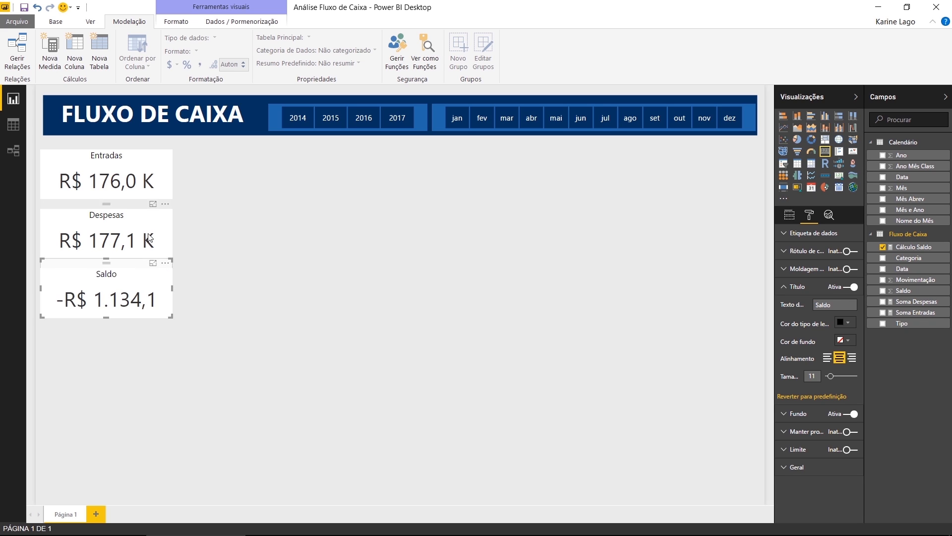
left_click(149, 238)
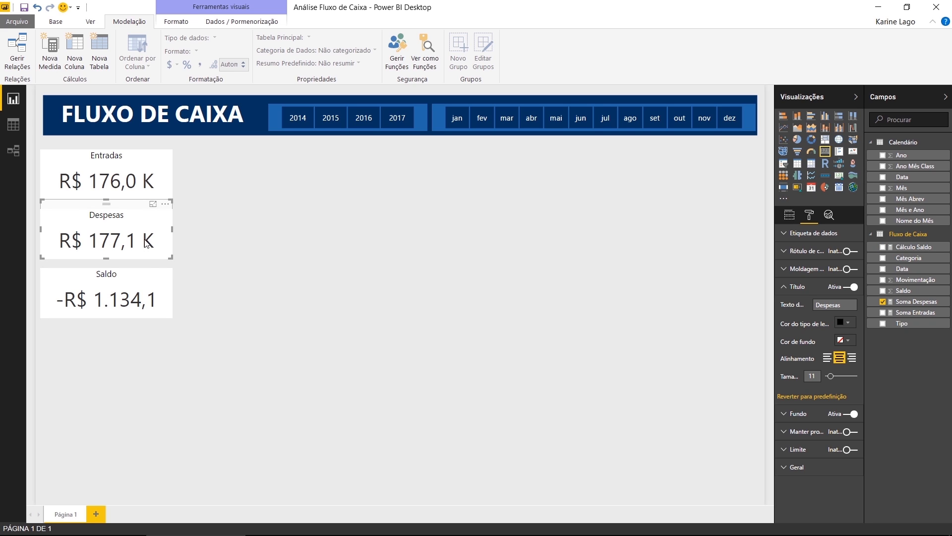
left_click(150, 298)
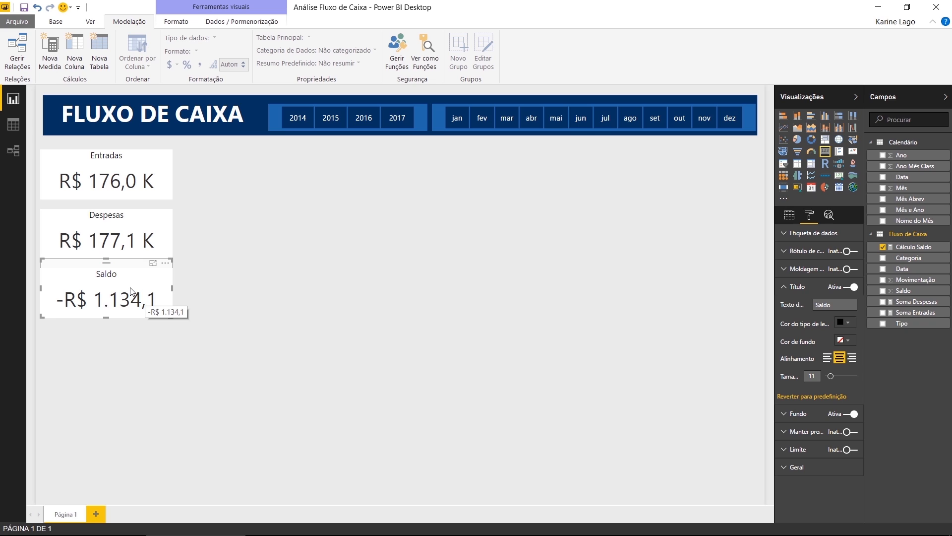
left_click(147, 249)
left_click(159, 191)
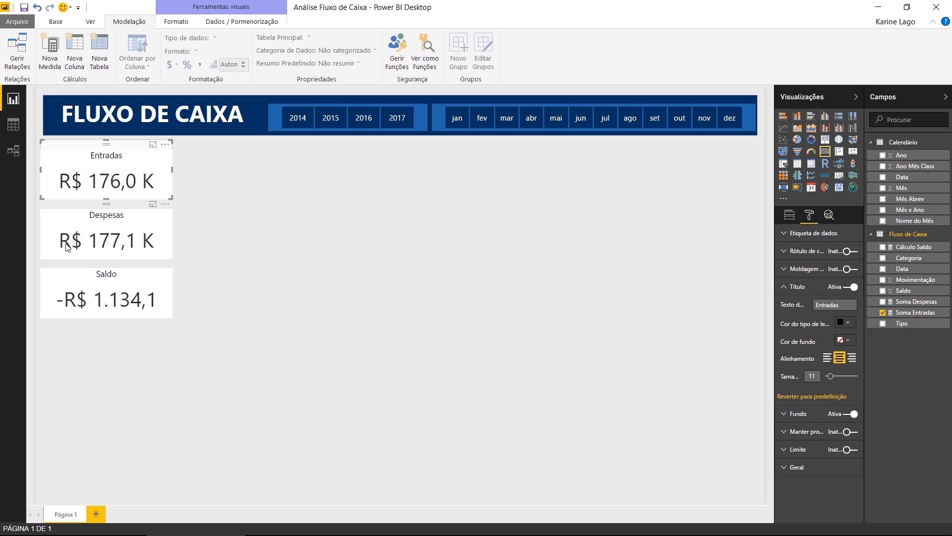
Set the display units of the Saldo card's data label to Milhares.
left_click(129, 305)
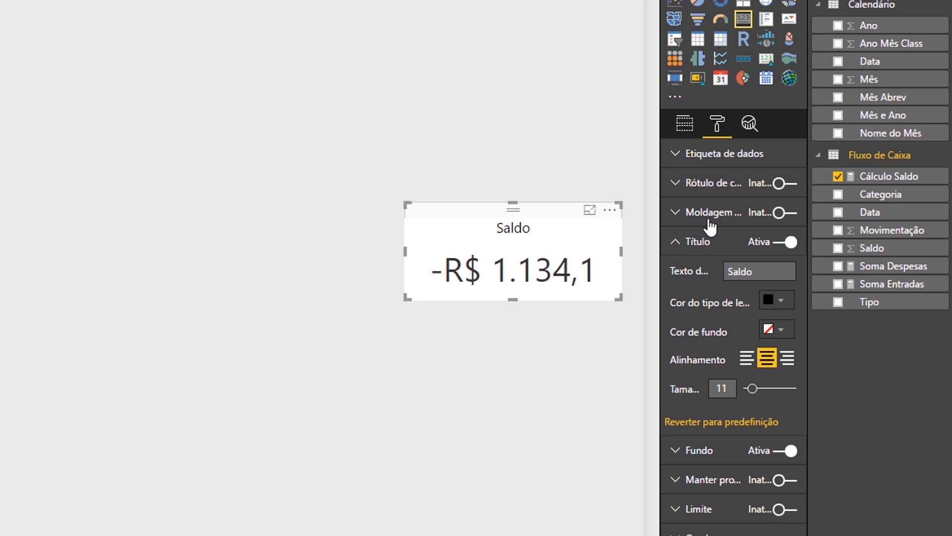
left_click(726, 157)
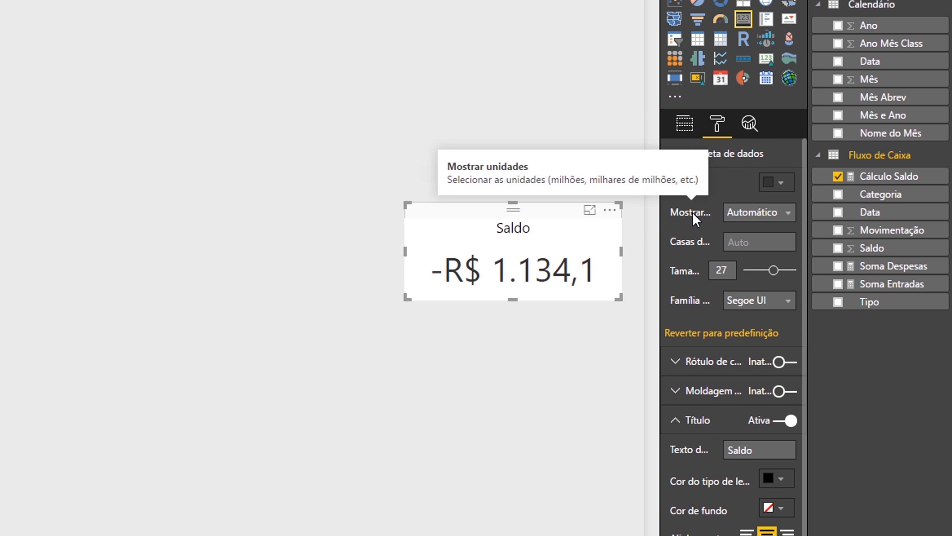
left_click(737, 213)
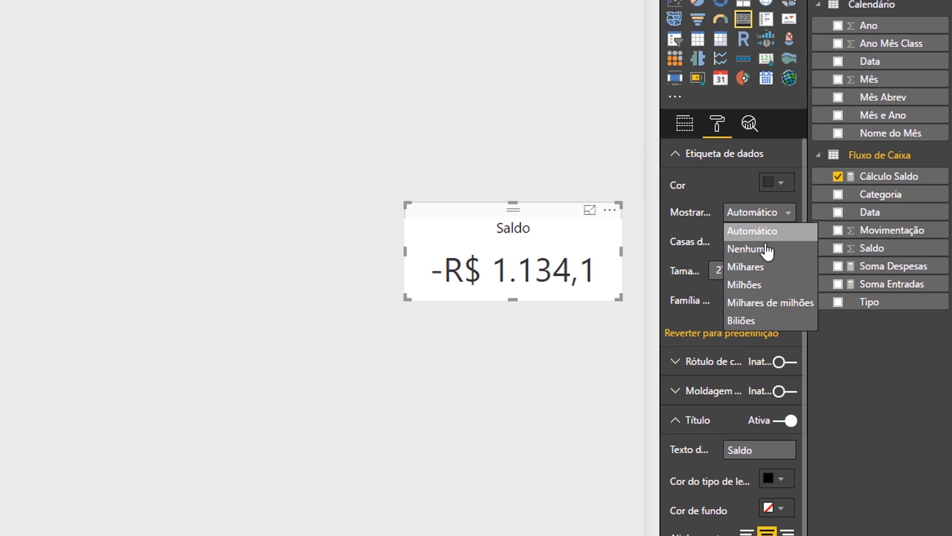
left_click(766, 266)
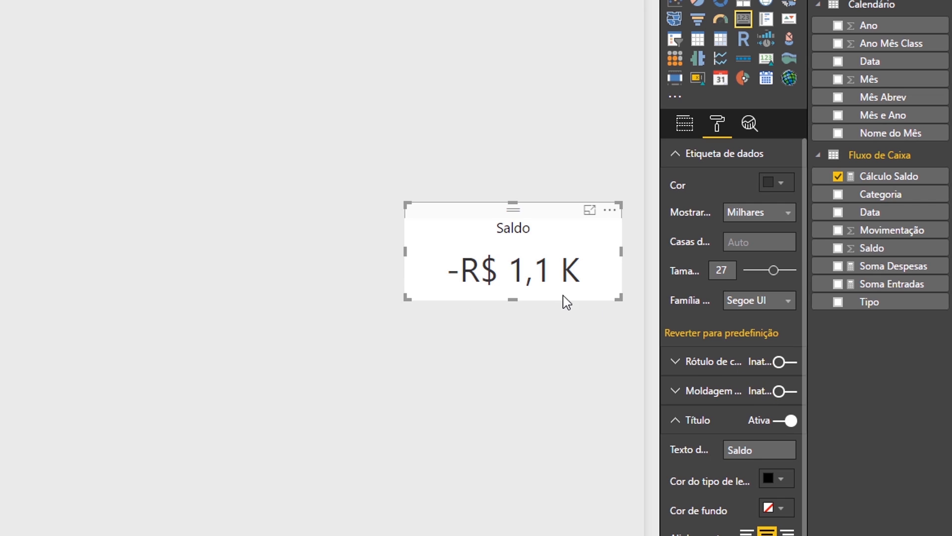
Try Nenhum as the Saldo card's display units and restore Milhares.
left_click(774, 217)
left_click(755, 249)
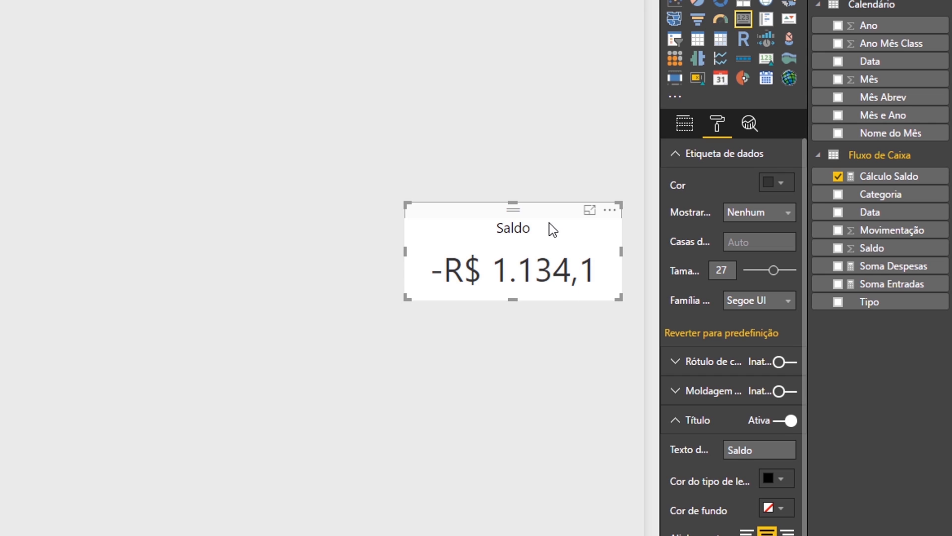
left_click(741, 213)
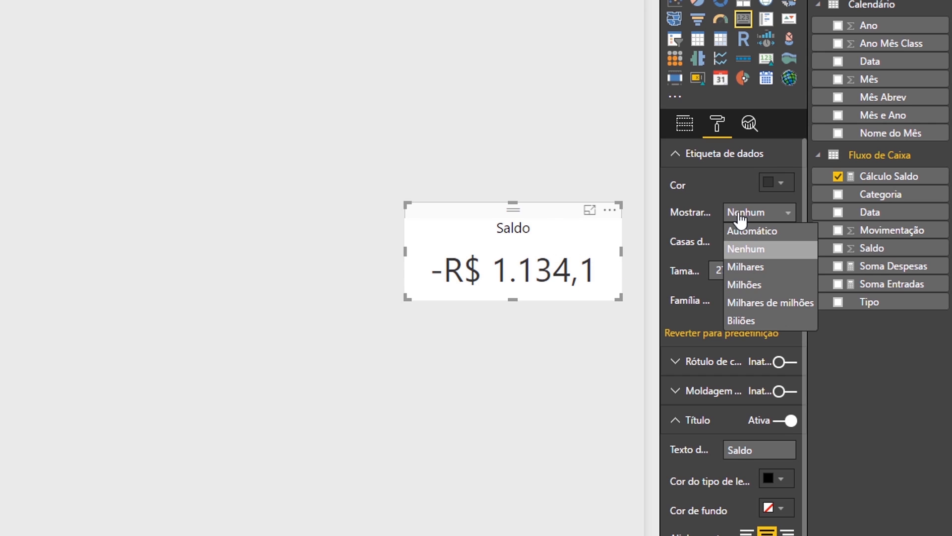
left_click(755, 269)
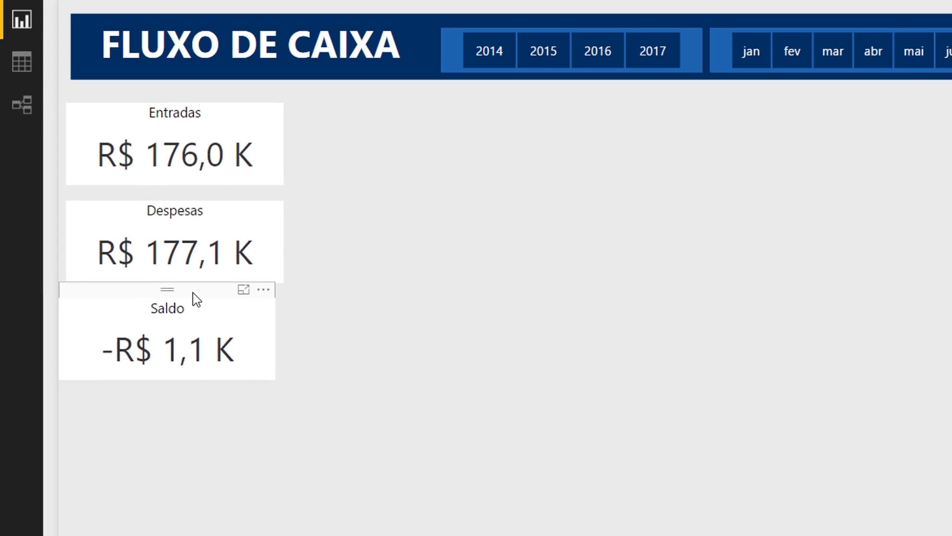
Align the Saldo card horizontally with the cards above it and deselect it.
left_click_drag(208, 297, 213, 297)
left_click(382, 288)
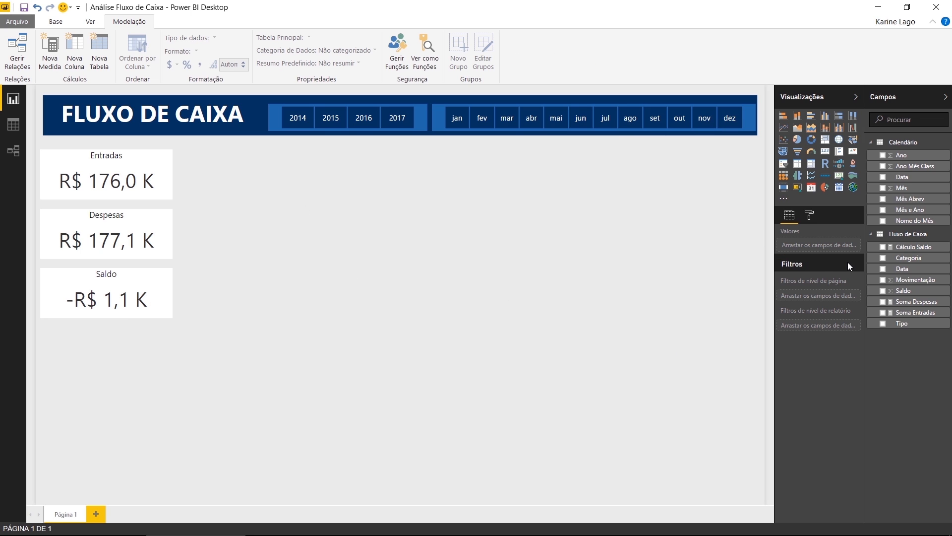
Create a clustered column chart of Soma Despesas by Categoria and place it under the month slicer.
left_click(883, 258)
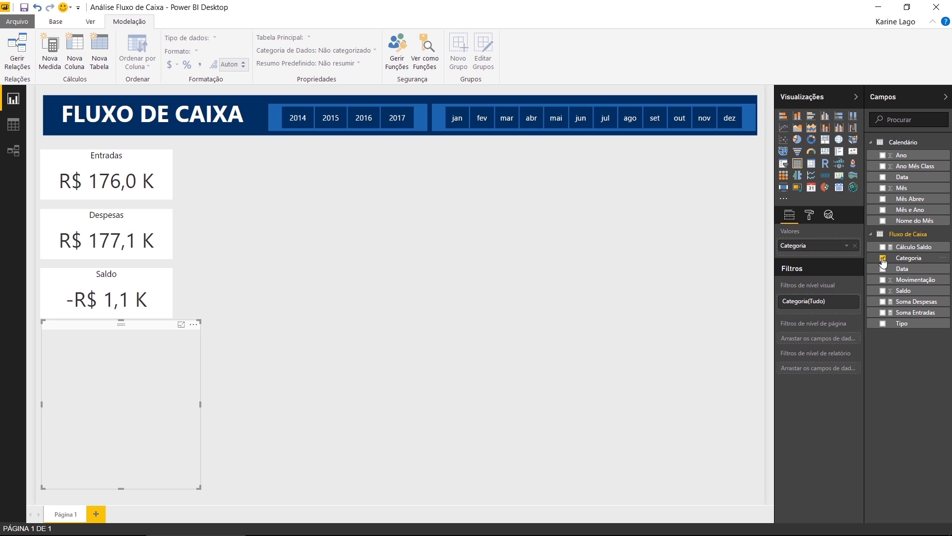
left_click(883, 302)
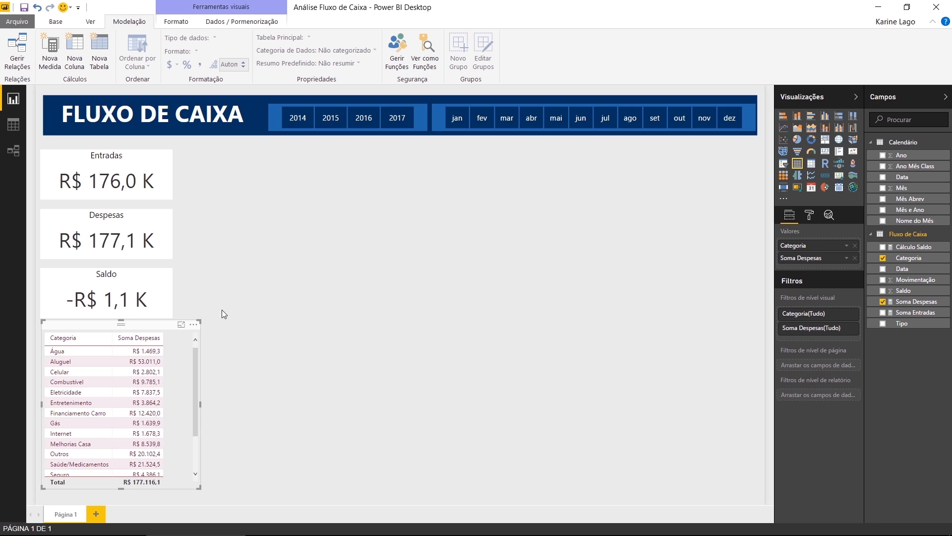
left_click_drag(124, 321, 654, 154)
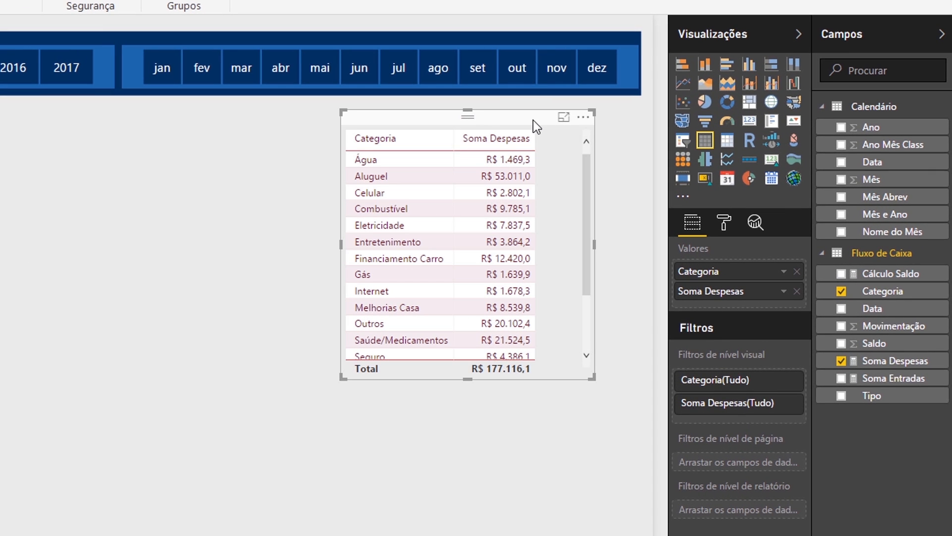
left_click(750, 65)
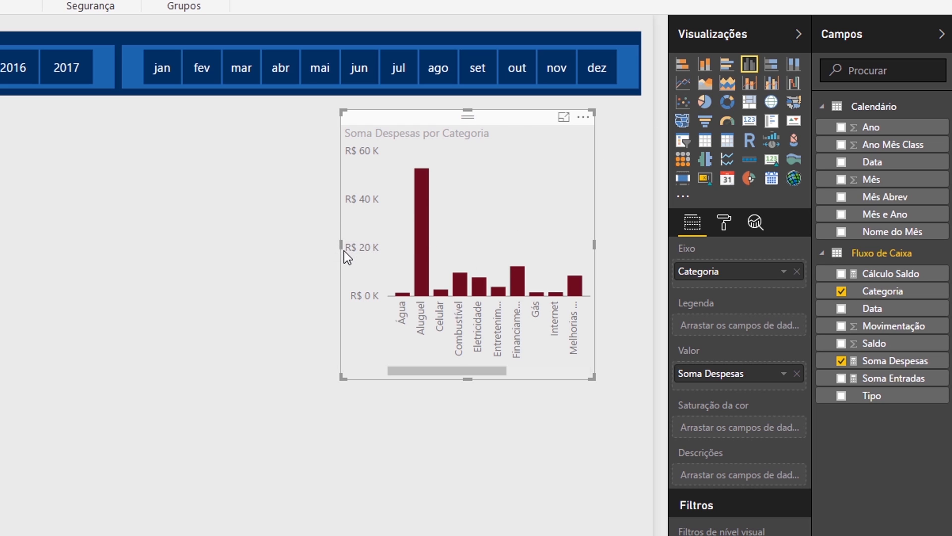
Widen the expenses column chart until all categories fit, move it beside the cards and make it slightly taller.
left_click_drag(340, 247, 132, 253)
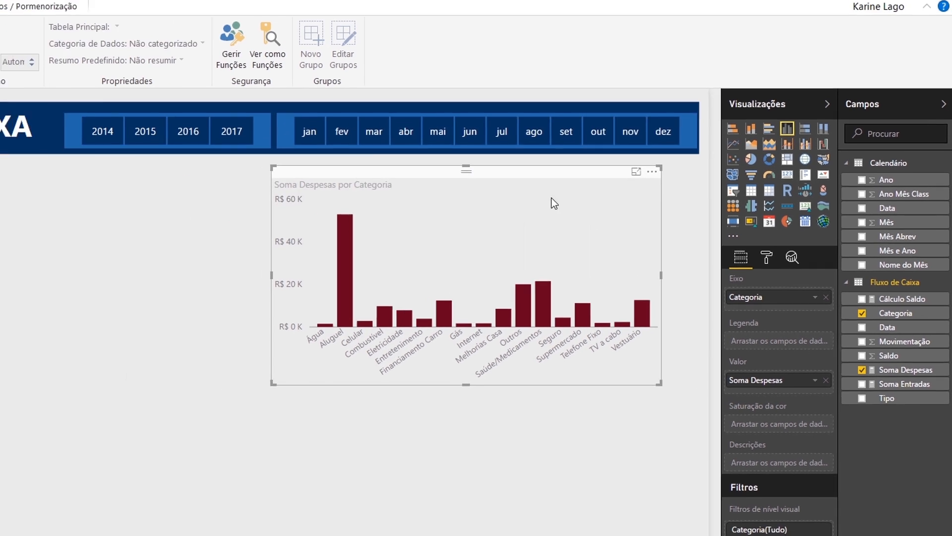
left_click_drag(550, 176, 241, 180)
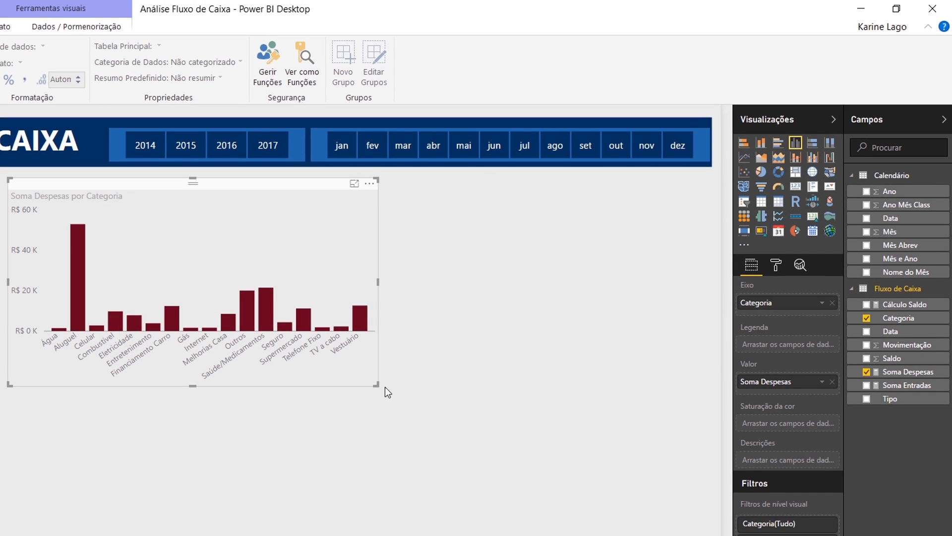
left_click_drag(377, 385, 377, 395)
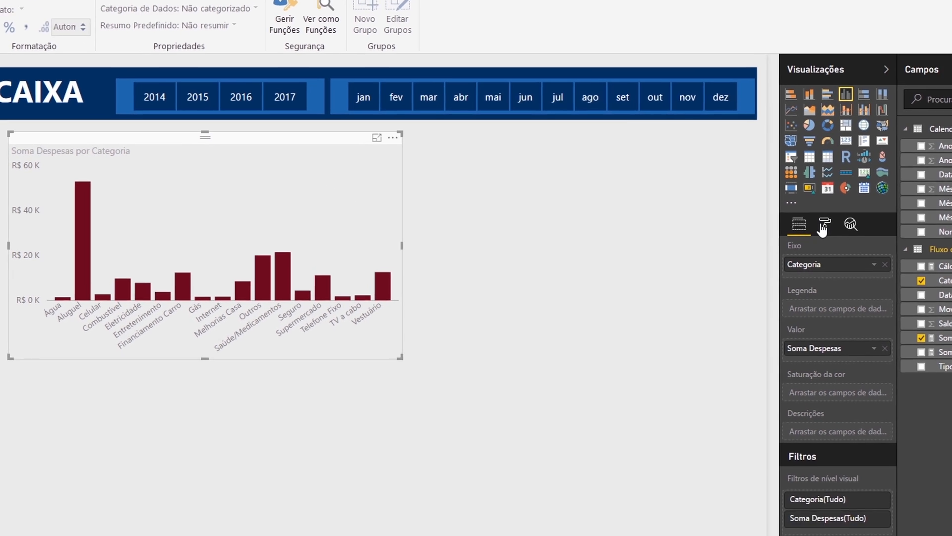
Turn on the column chart's background and make it white with 0% transparency.
left_click(776, 265)
left_click(865, 387)
left_click(932, 382)
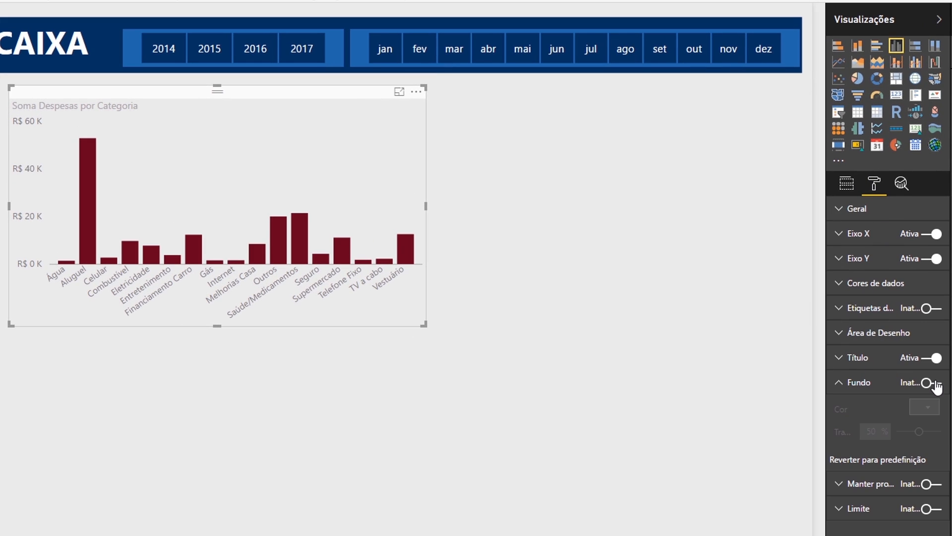
left_click(923, 406)
left_click(827, 439)
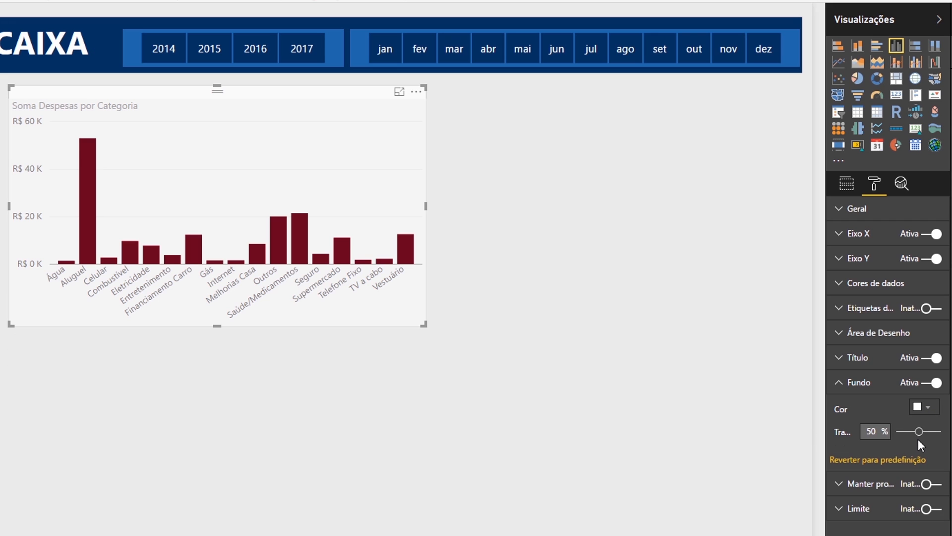
left_click_drag(918, 431, 903, 431)
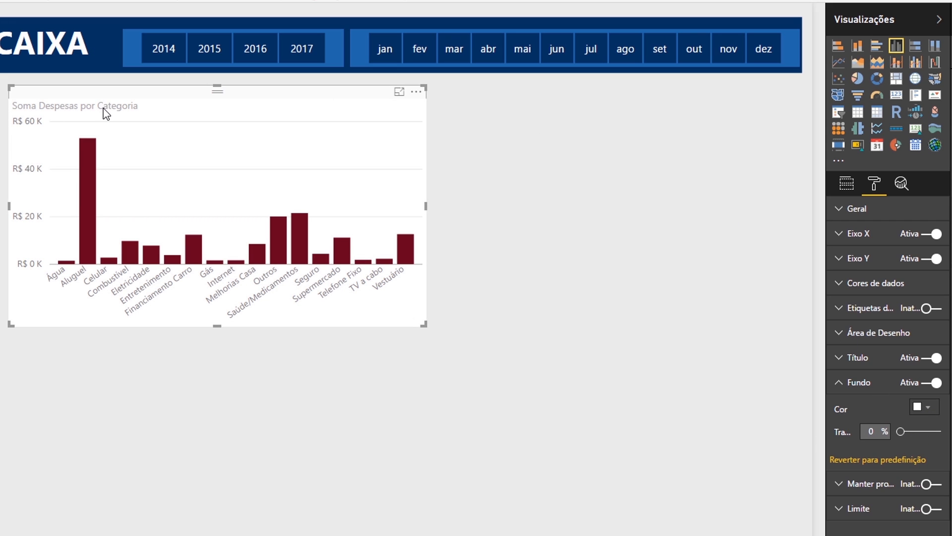
Format the column chart's title as centred, black text at size 12.
left_click(859, 364)
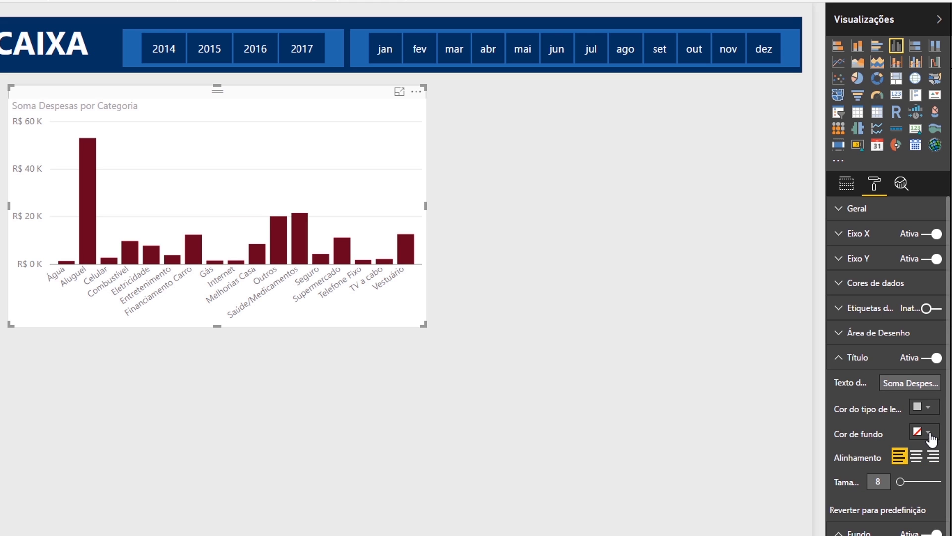
left_click(916, 456)
left_click(927, 407)
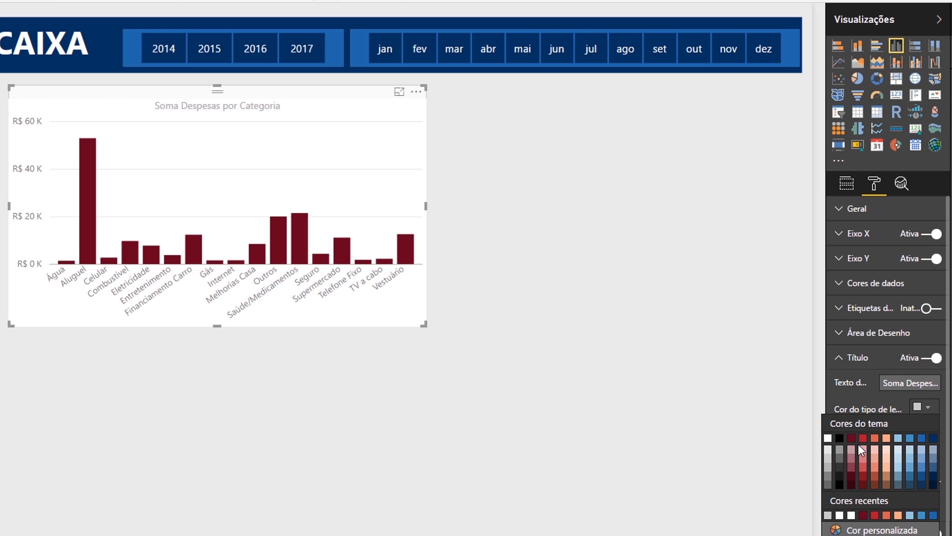
left_click(839, 438)
type("12")
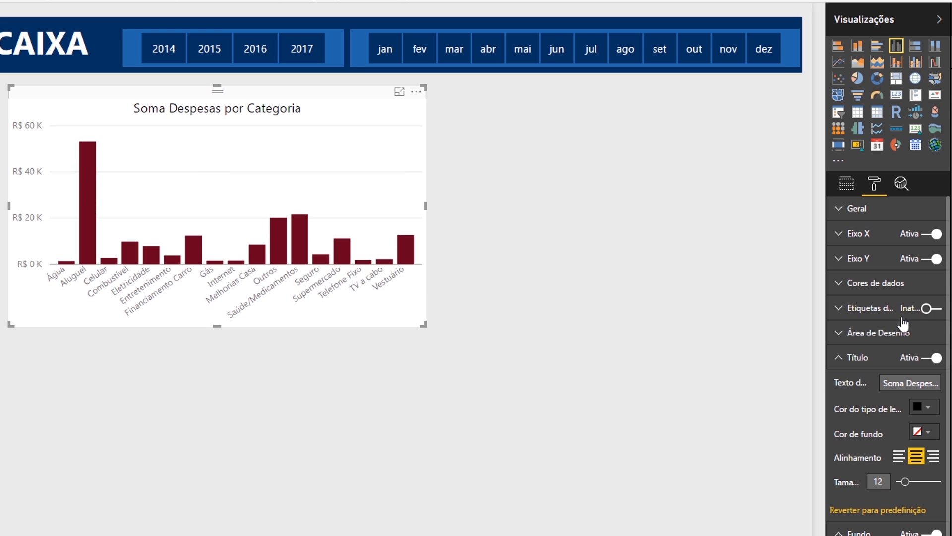
Turn on data labels for the column chart and expand their formatting options.
left_click(928, 308)
left_click(873, 314)
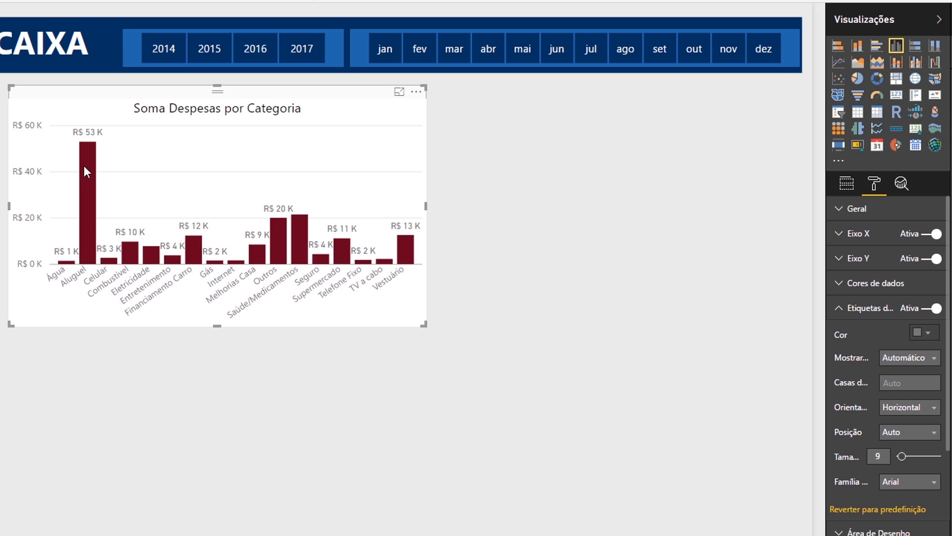
Set the expenses chart's data labels to vertical orientation with 1 decimal place.
left_click(898, 407)
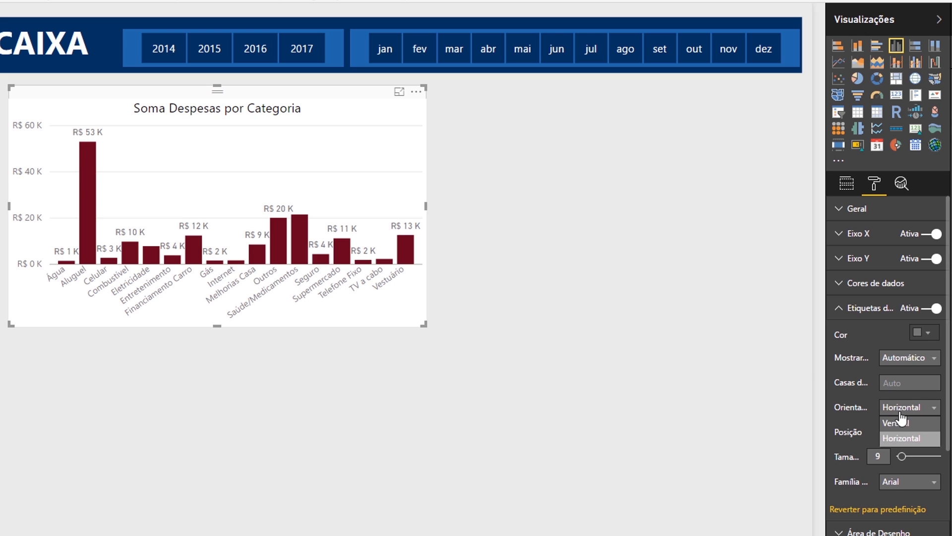
left_click(904, 423)
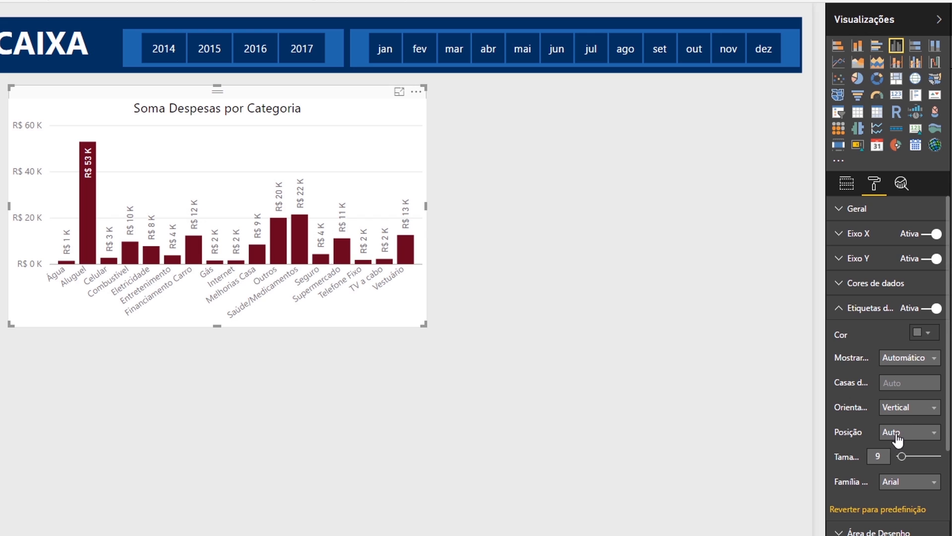
left_click(932, 380)
type("1")
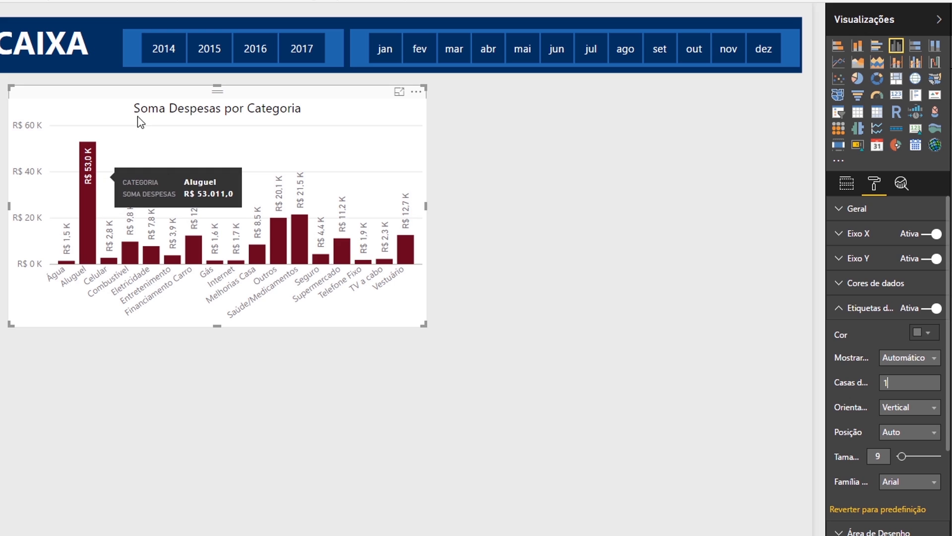
Sort the expenses chart by Soma Despesas and set its data label text size to 11.
left_click(416, 93)
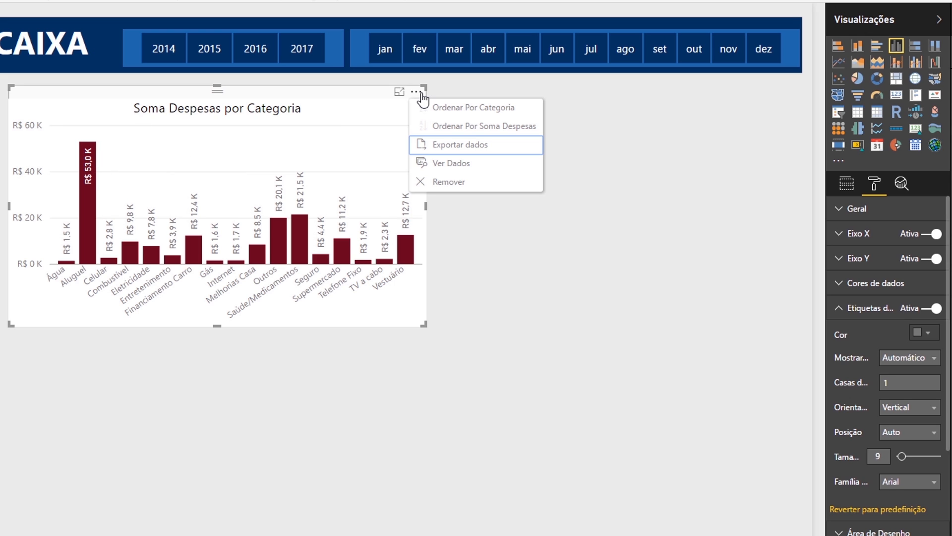
left_click(523, 131)
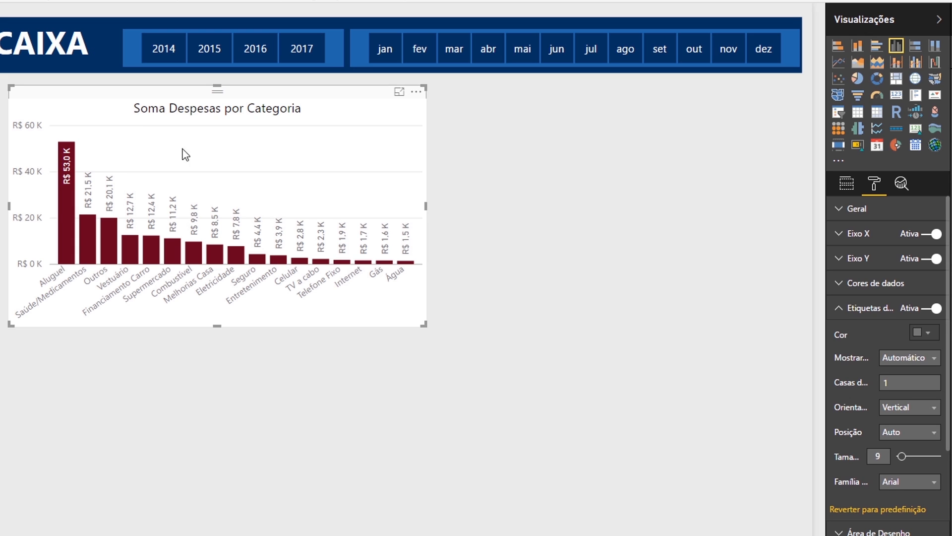
double_click(879, 457)
type("11")
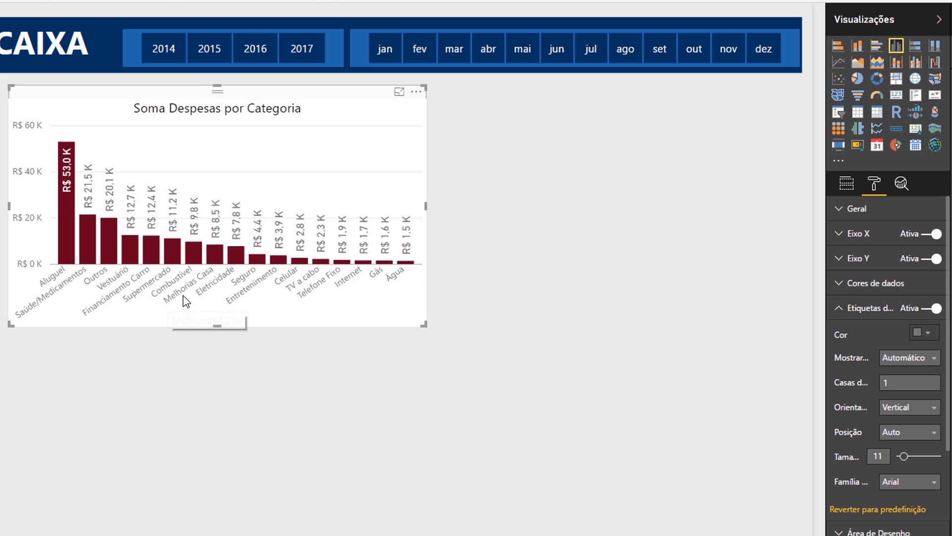
Filter the report by 2016 to check the expenses chart, and clear the year filter again.
mouse_move(70, 170)
left_click(251, 50)
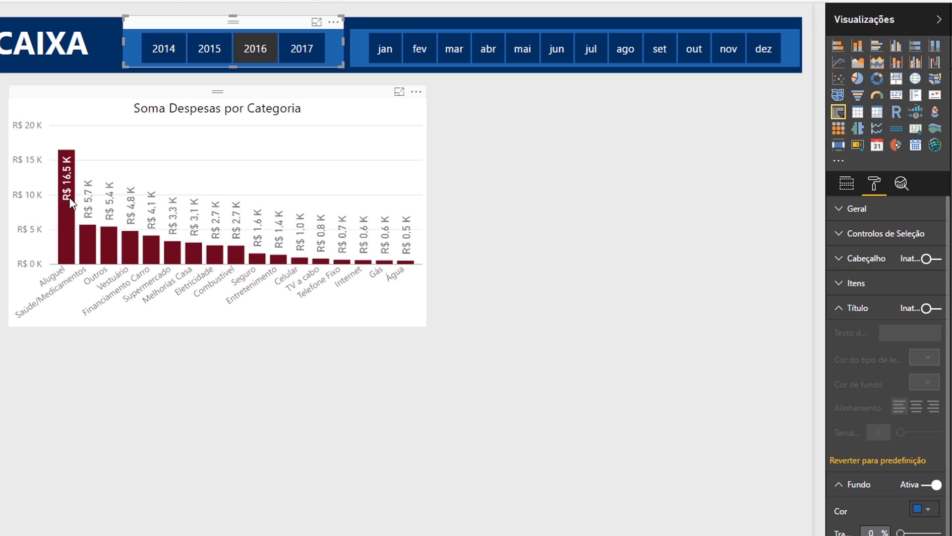
mouse_move(71, 189)
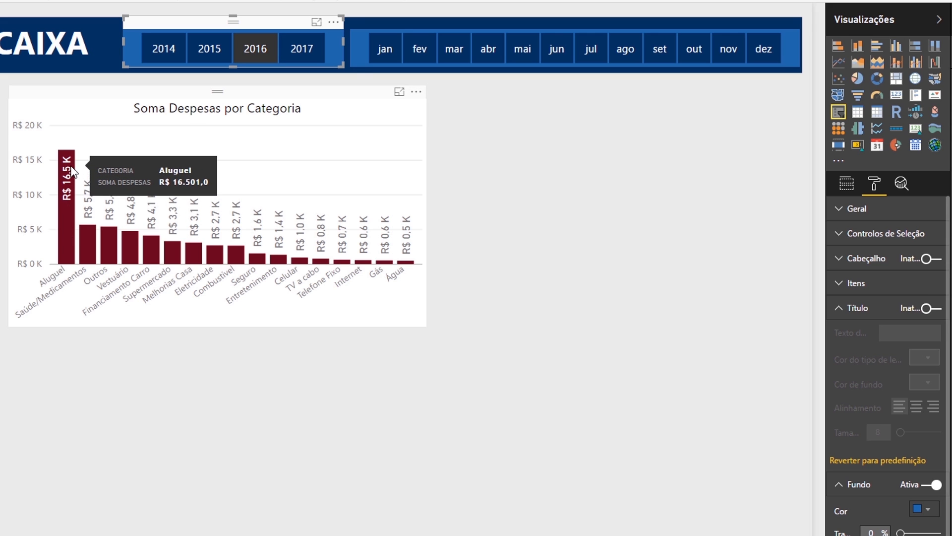
left_click(257, 52)
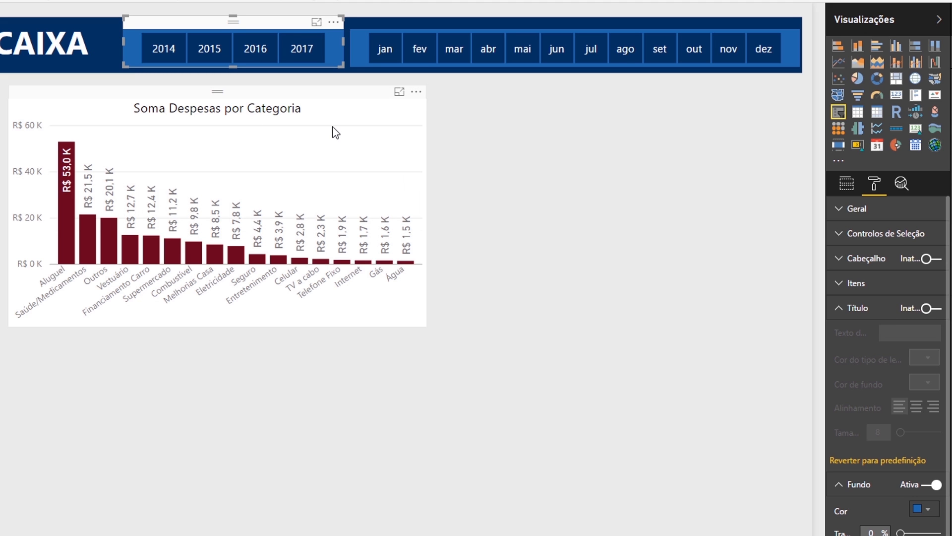
Create a column chart of Saldo by Mês e Ano beside the expenses chart and widen it to the banner's edge.
left_click(657, 227)
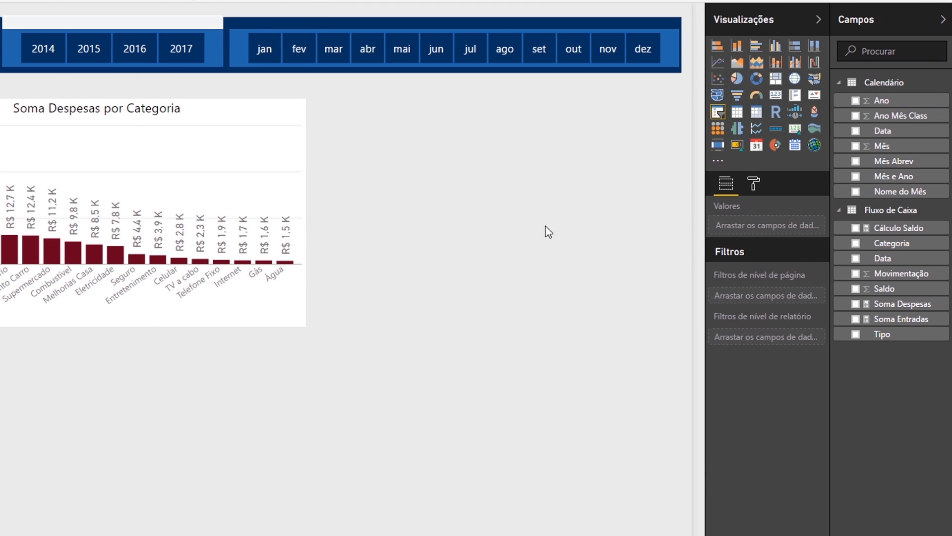
left_click(855, 288)
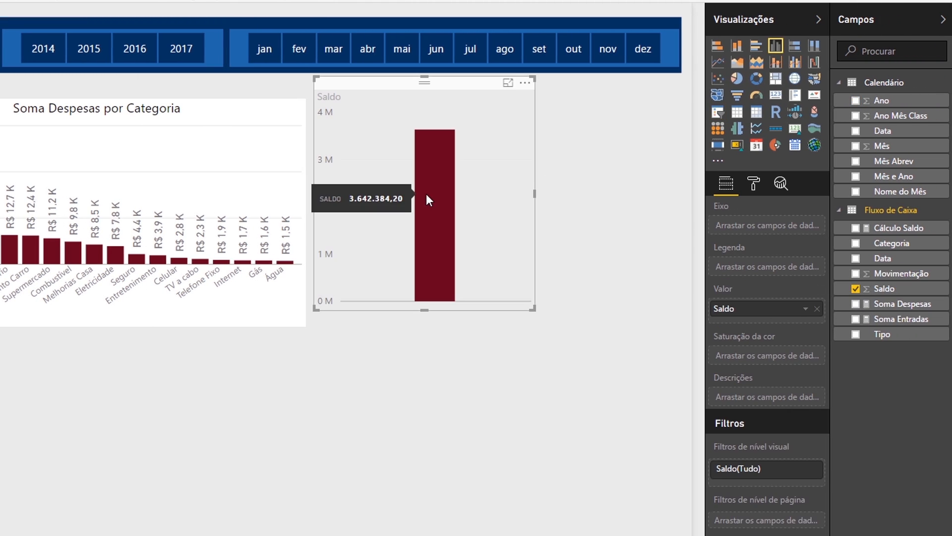
left_click(855, 178)
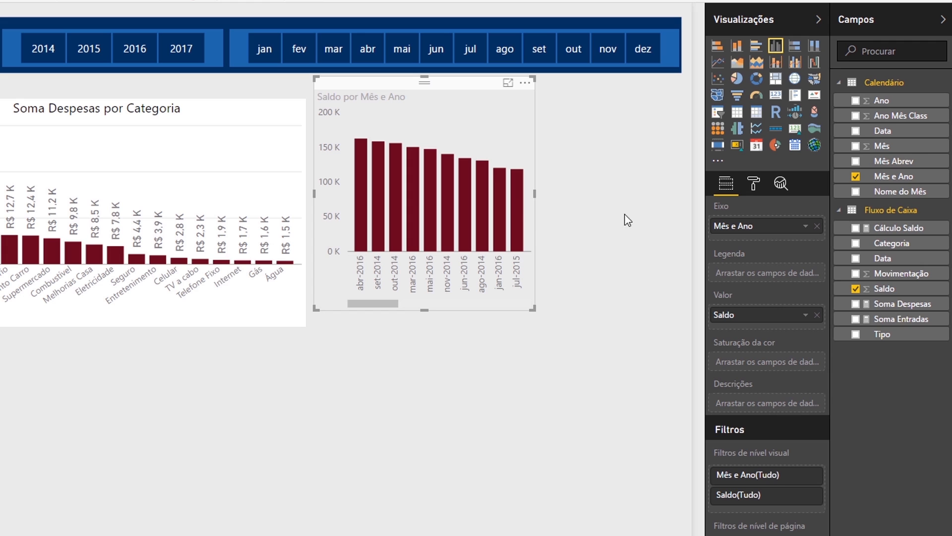
left_click_drag(536, 196, 685, 218)
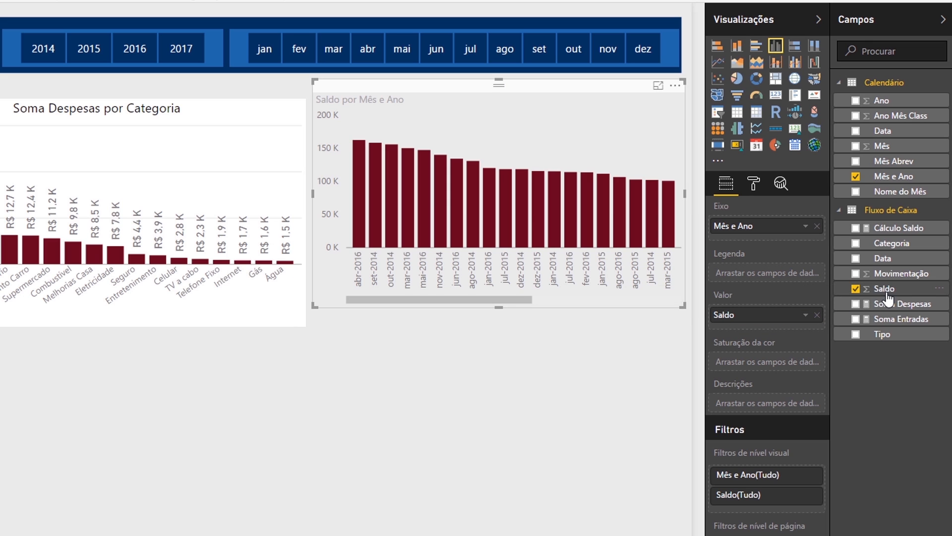
Replace Saldo with the Cálculo Saldo measure in the new chart and view the formulas of the three measures.
left_click(888, 229)
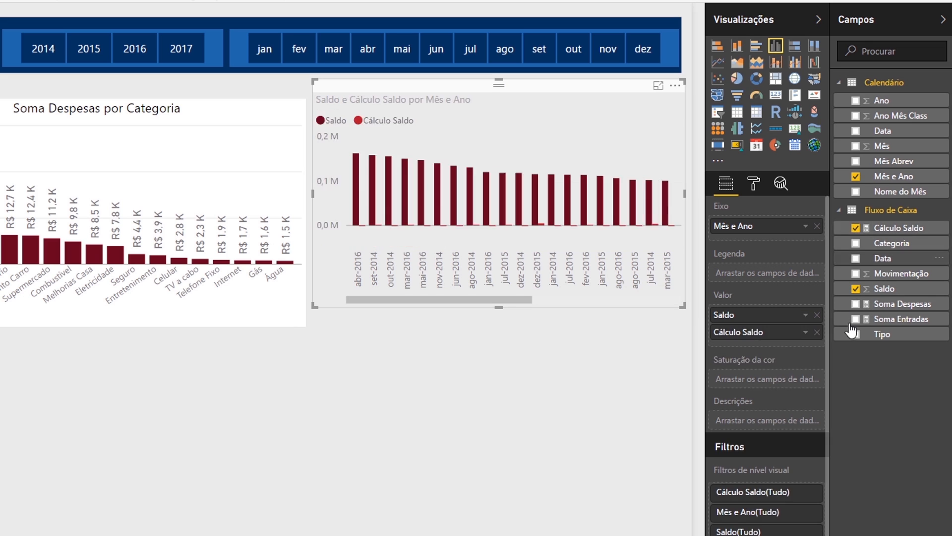
left_click(816, 315)
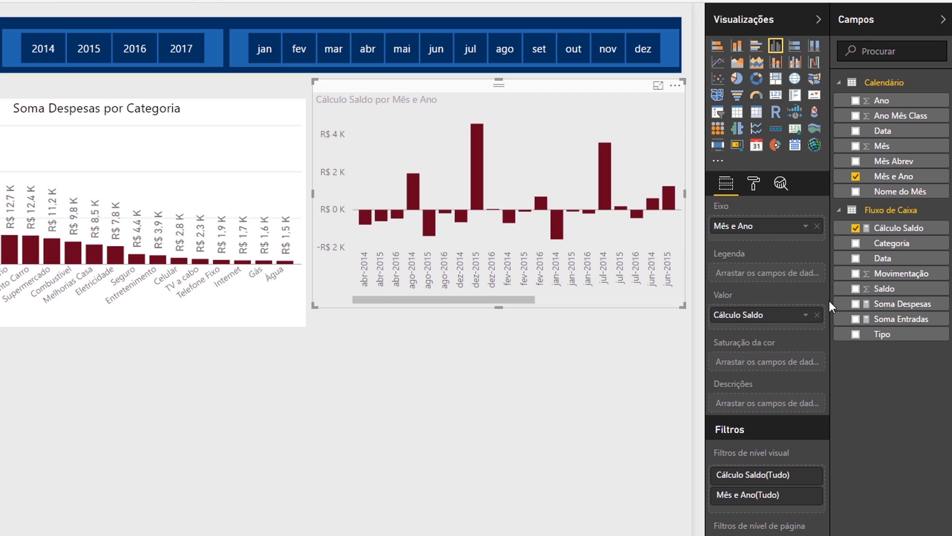
left_click(898, 229)
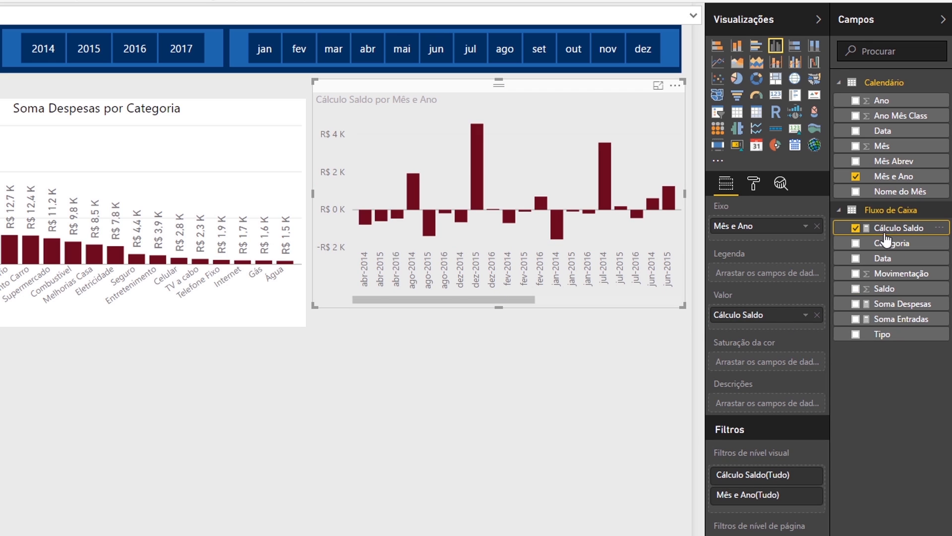
left_click(913, 303)
left_click(920, 320)
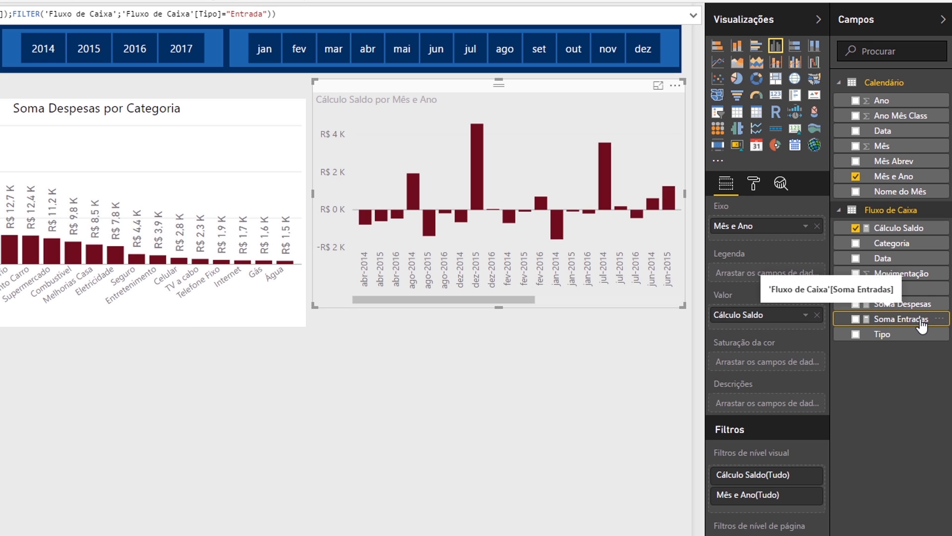
left_click(764, 313)
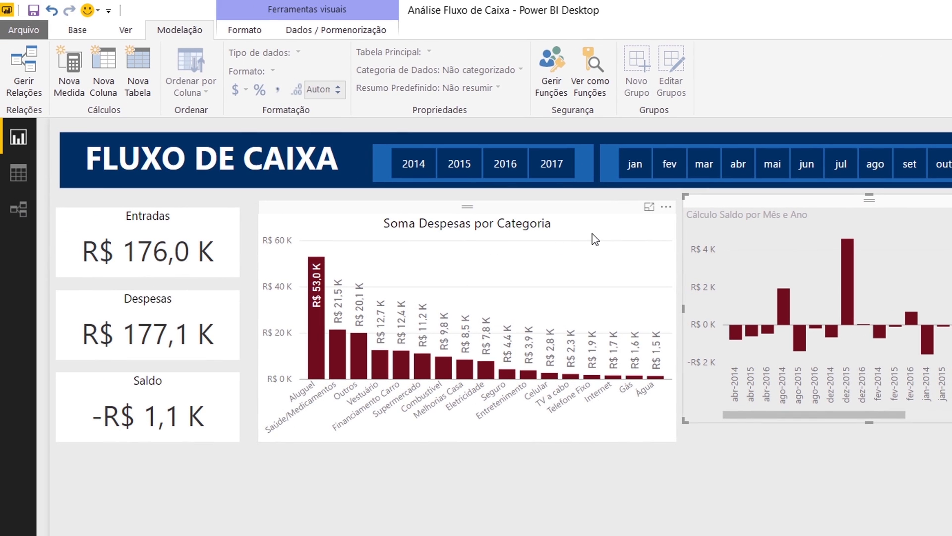
Copy the expenses chart's formatting onto the Cálculo Saldo chart with the format painter.
left_click(595, 240)
left_click(78, 30)
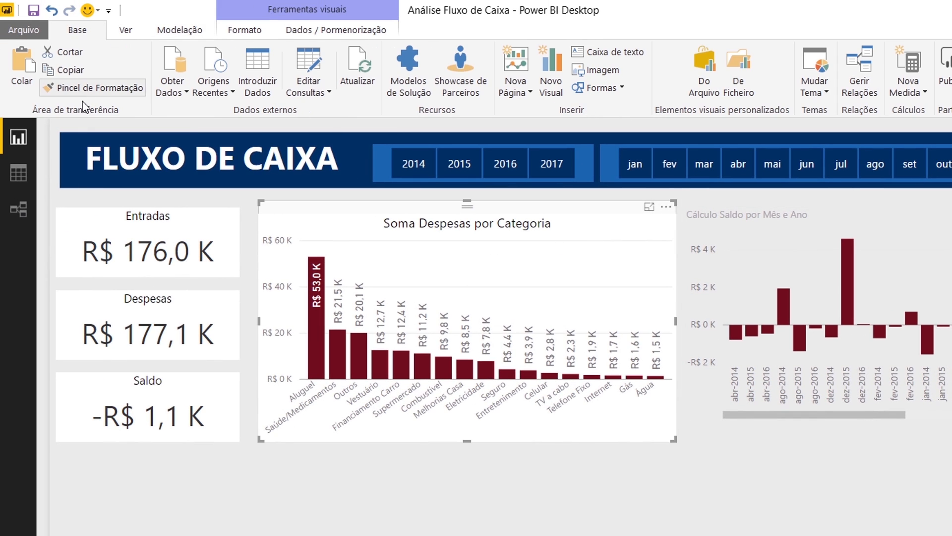
left_click(101, 90)
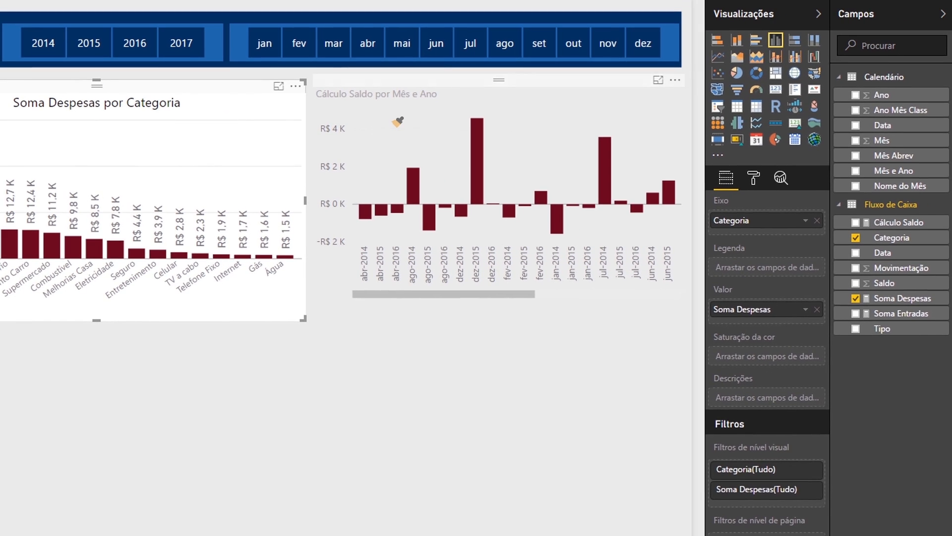
left_click(398, 121)
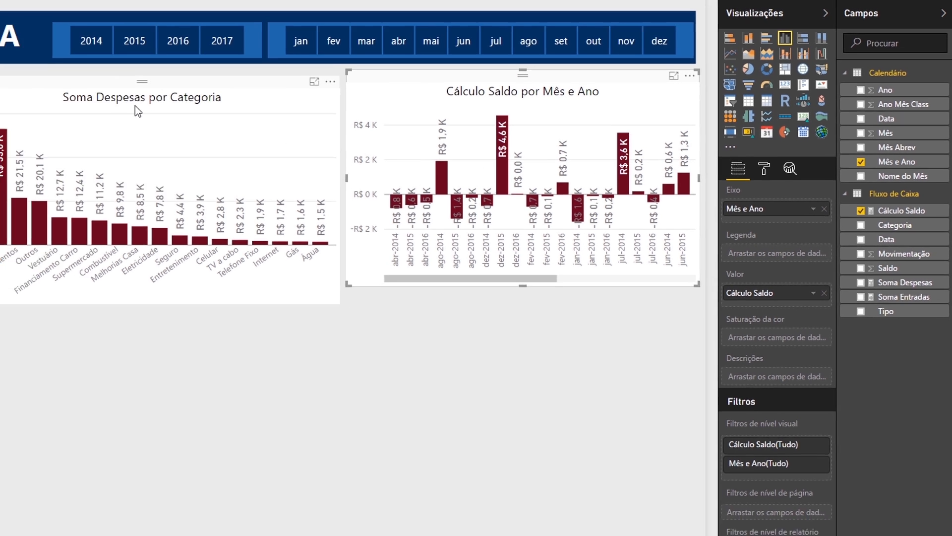
Align the expenses chart's top and bottom edges with the cards and match the Cálculo Saldo chart to the same height.
left_click_drag(135, 105, 135, 100)
left_click(141, 299)
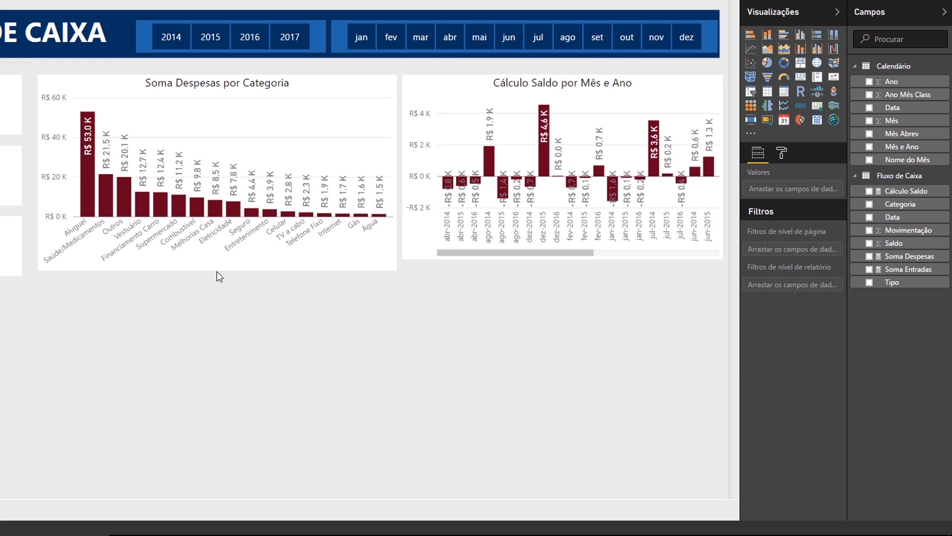
left_click(217, 270)
left_click_drag(217, 271, 216, 275)
left_click(30, 271)
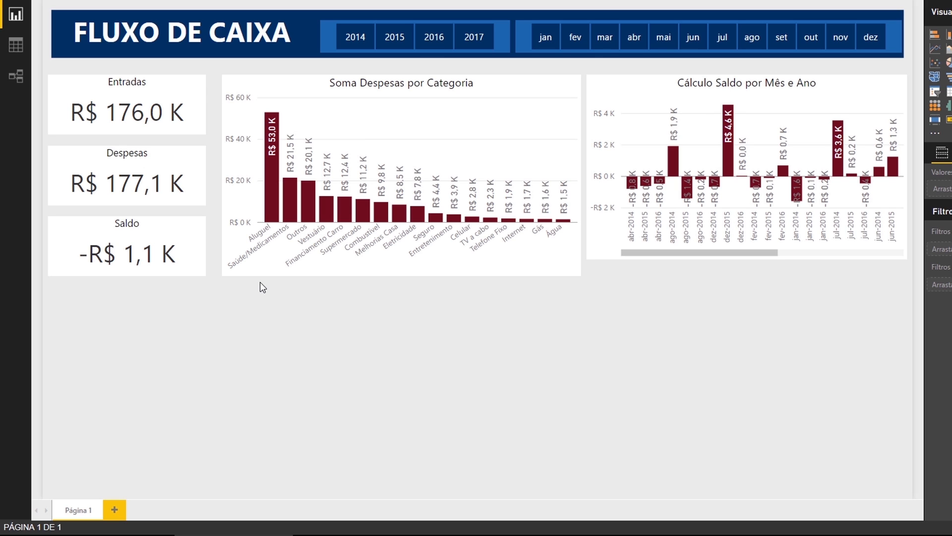
left_click(660, 91)
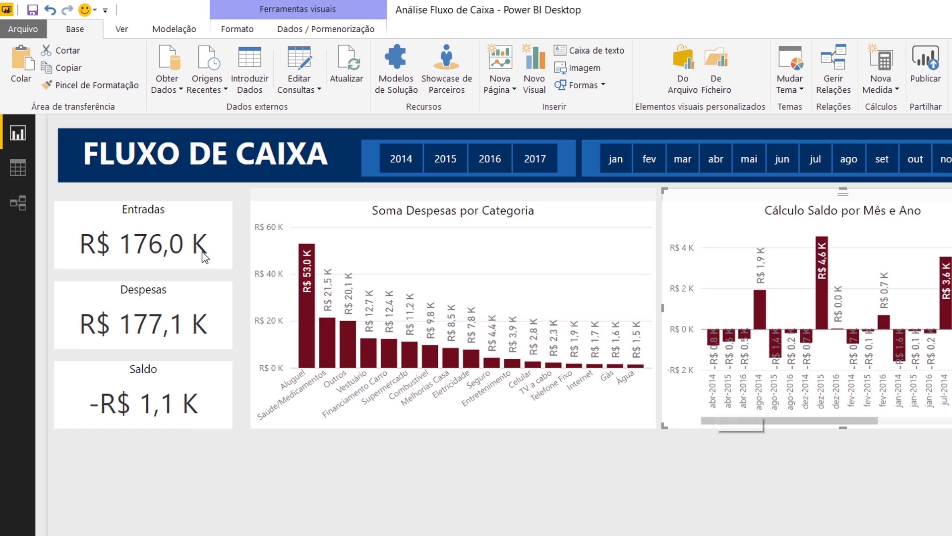
In the Calendário table, sort the Mês e Ano column by Ano Mês Class and return to the report.
left_click(19, 176)
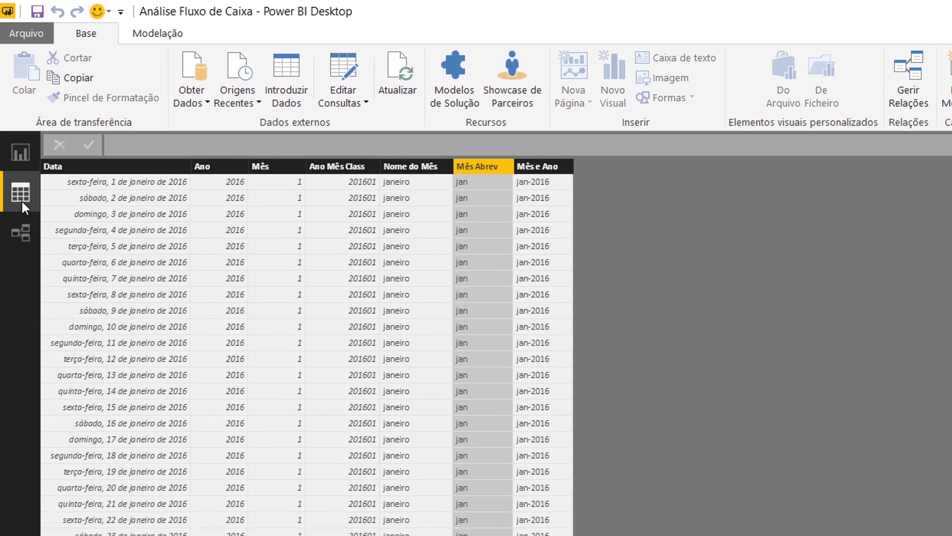
left_click(549, 169)
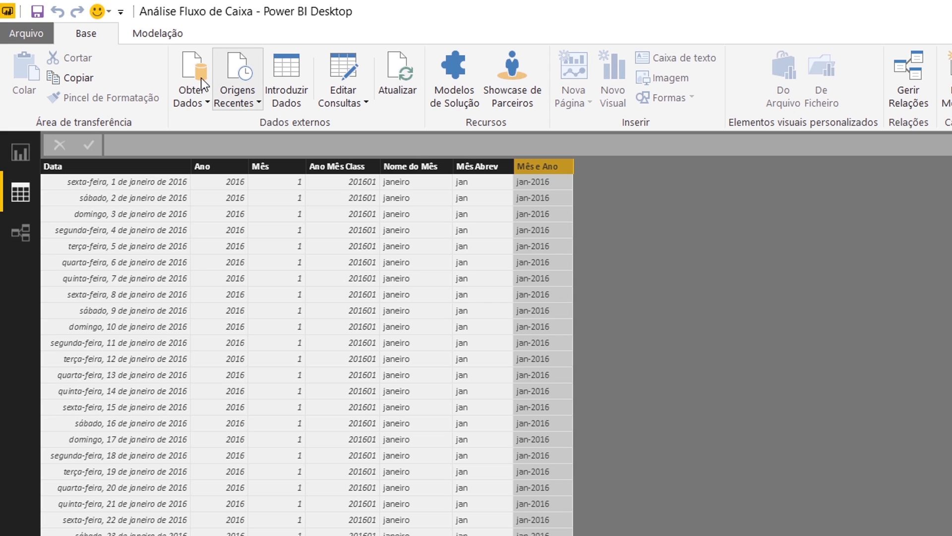
left_click(168, 34)
left_click(214, 101)
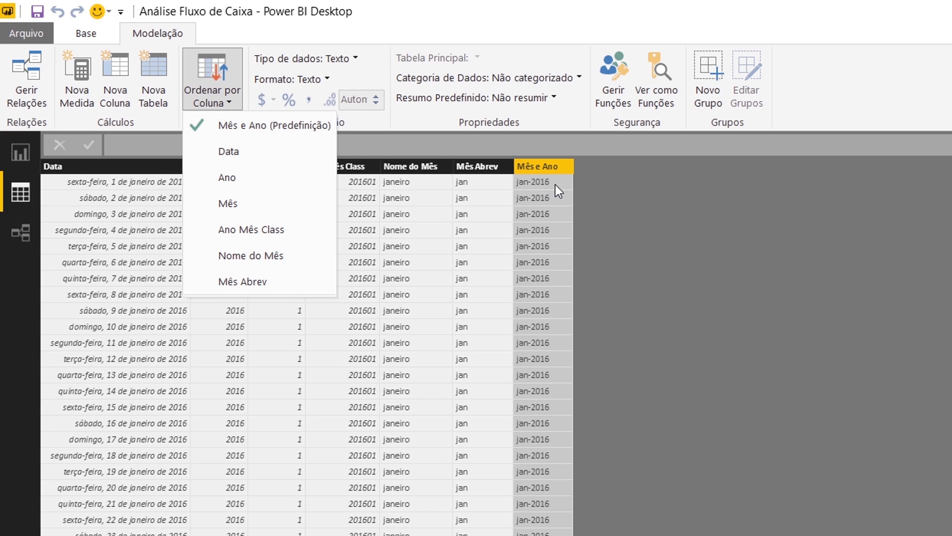
left_click(294, 234)
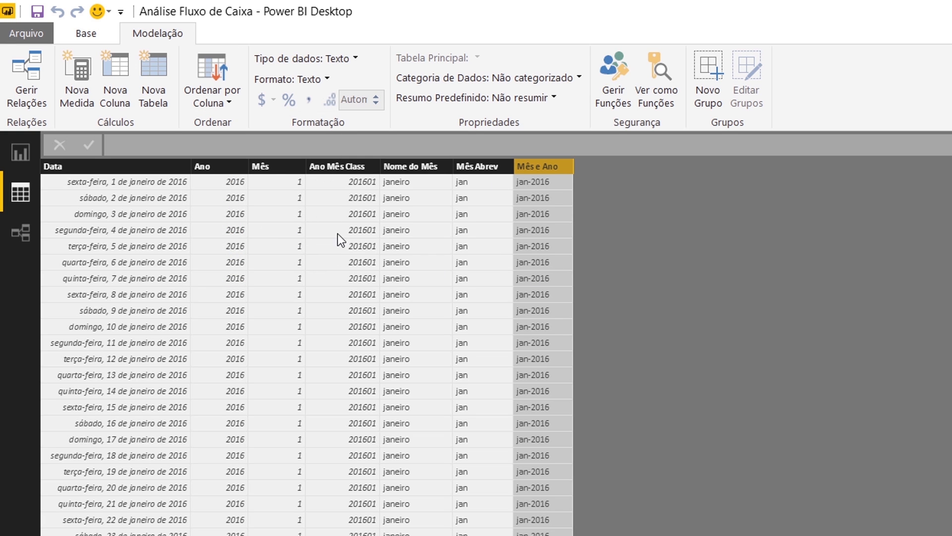
left_click(15, 154)
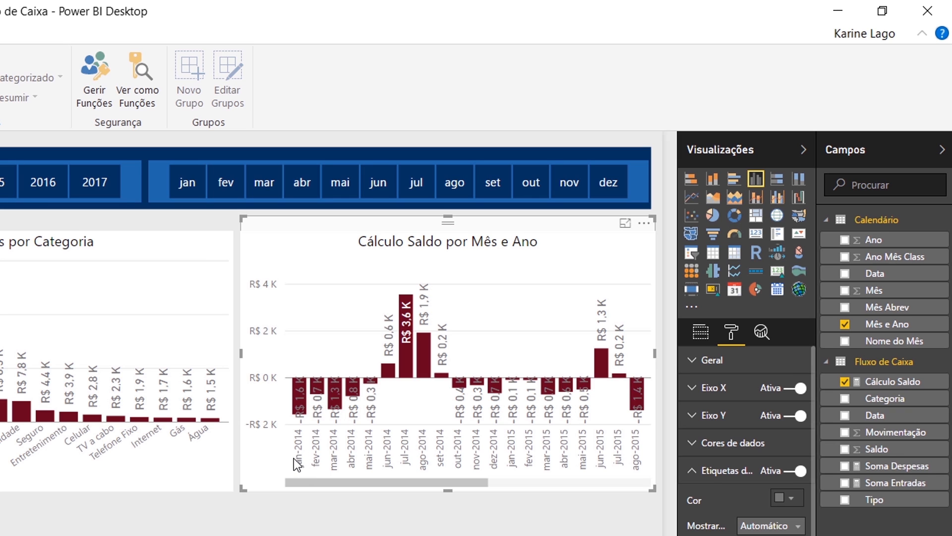
Examine the monthly balances across all years in the Cálculo Saldo chart, enlarge it in focus mode, and return to the report.
left_click_drag(316, 480, 510, 472)
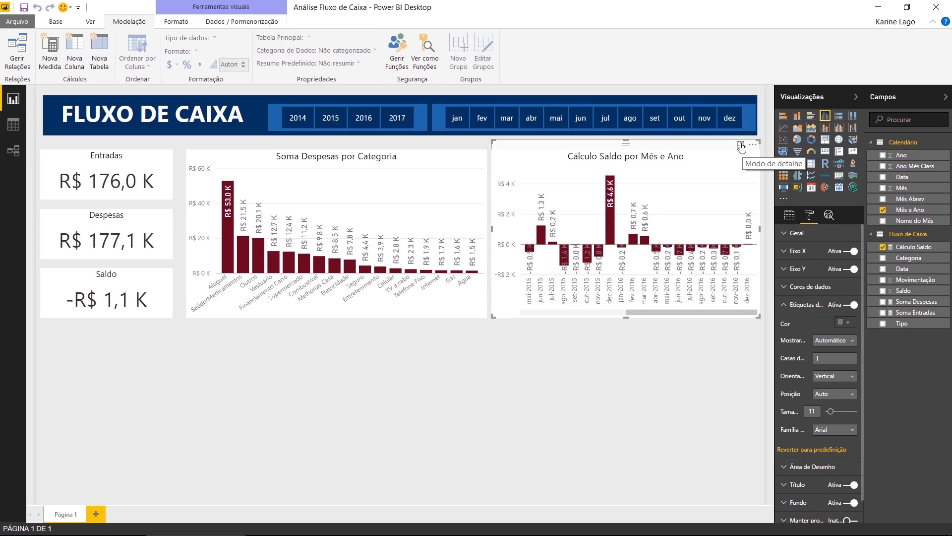
left_click(740, 145)
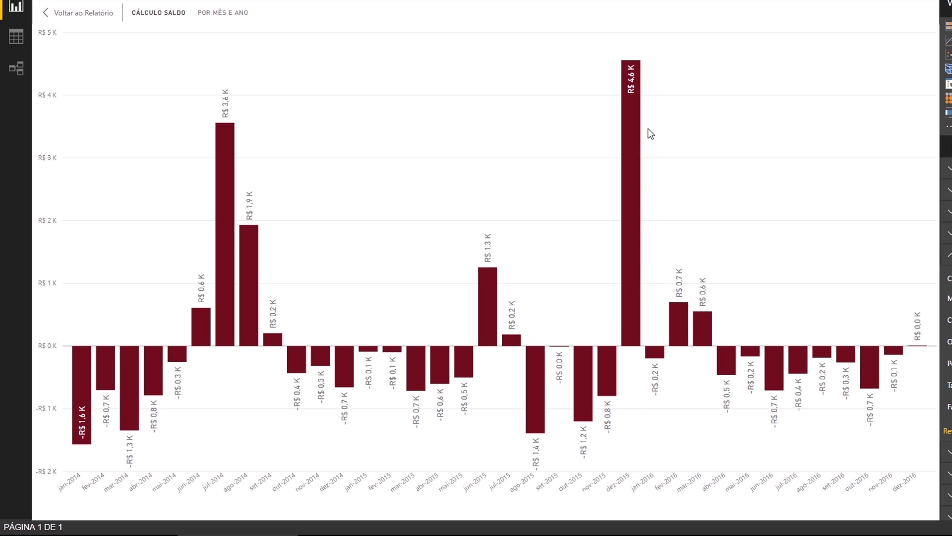
mouse_move(639, 82)
mouse_move(587, 411)
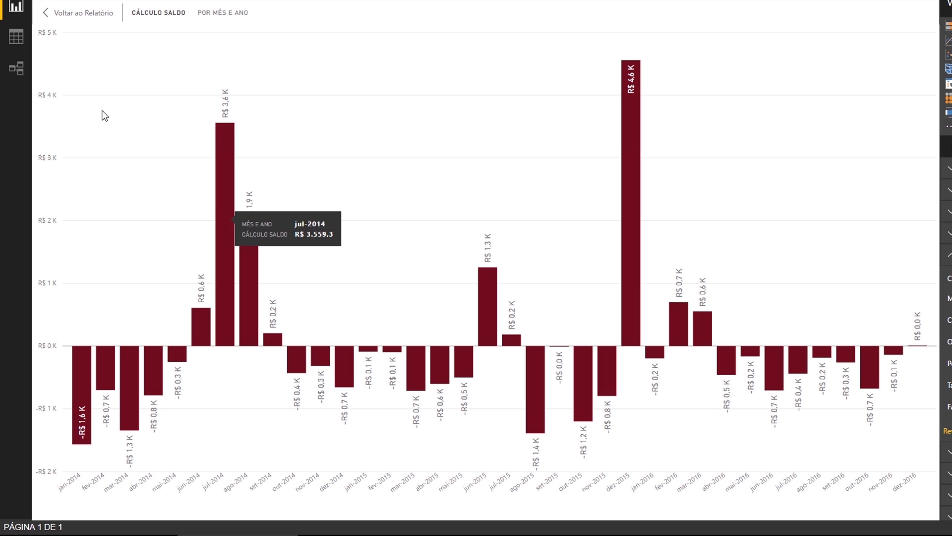
left_click(76, 19)
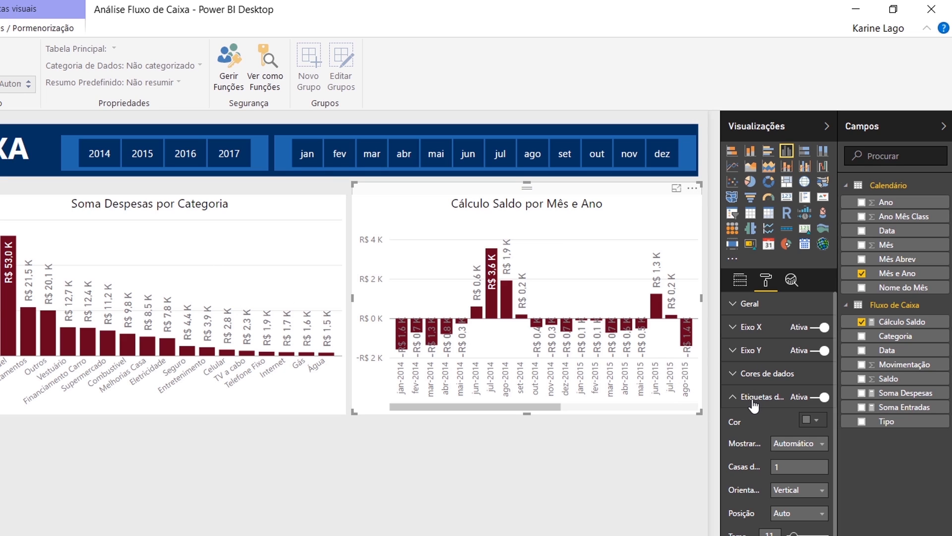
Set the Cálculo Saldo chart's default data colour to the theme's medium blue.
left_click(754, 375)
left_click(816, 397)
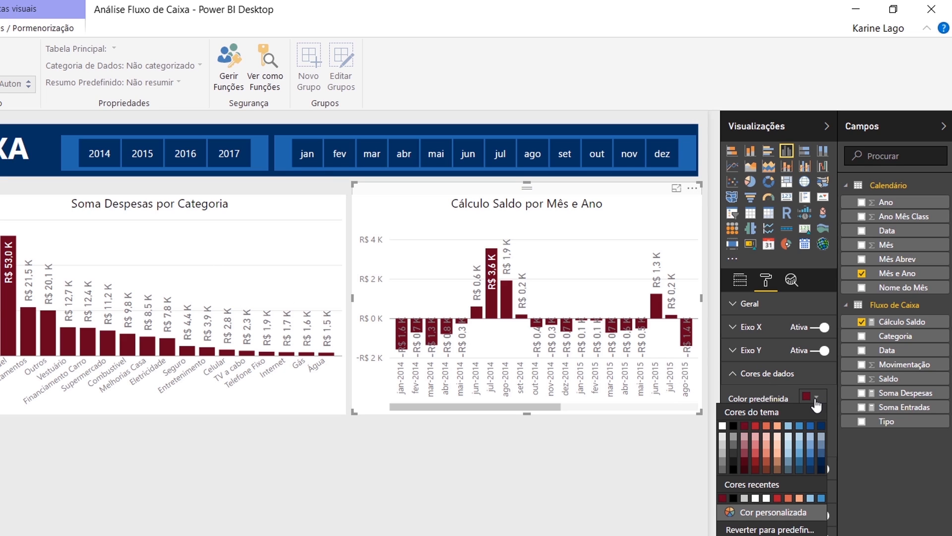
left_click(811, 427)
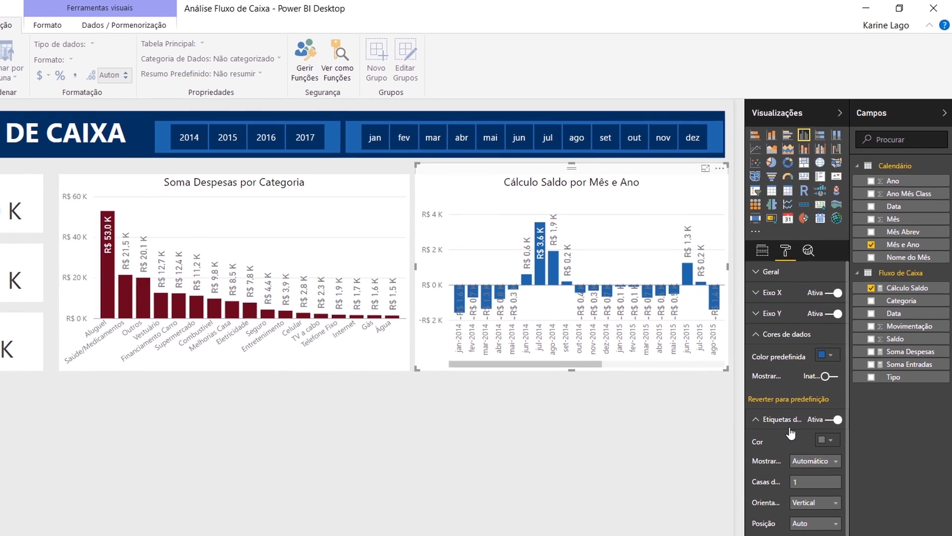
Set the data label colour of the Cálculo Saldo chart to black and deselect the chart.
left_click(828, 442)
left_click(756, 465)
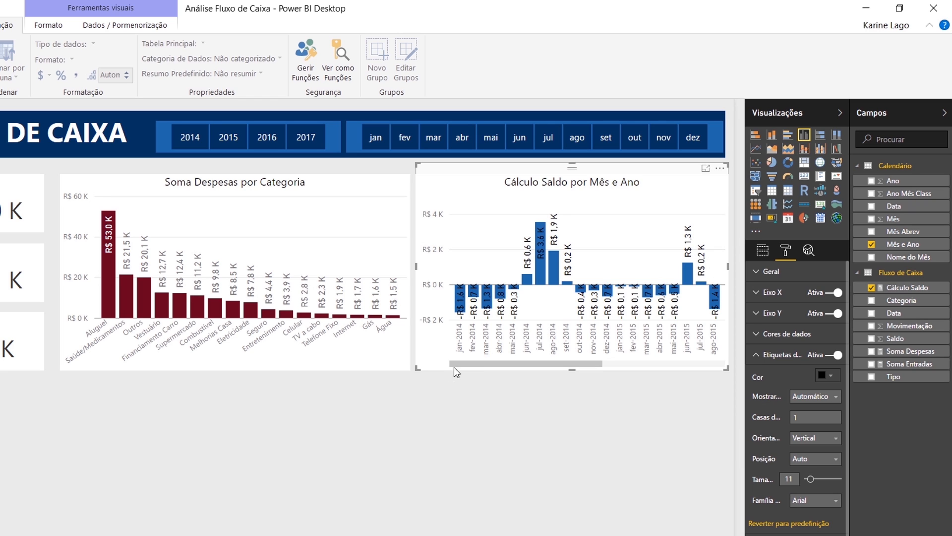
left_click(395, 450)
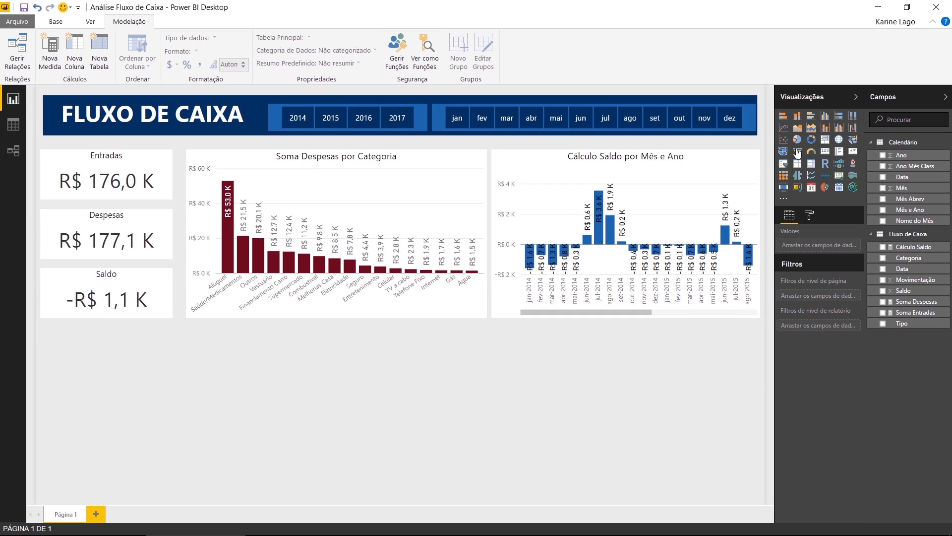
Insert an area chart showing Soma Despesas and Soma Entradas by Mês e Ano.
left_click(798, 128)
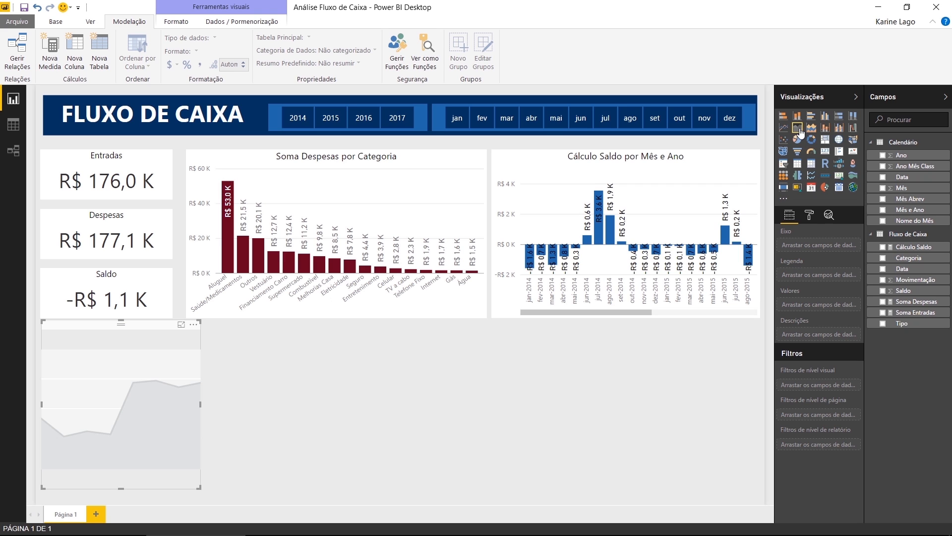
left_click(883, 302)
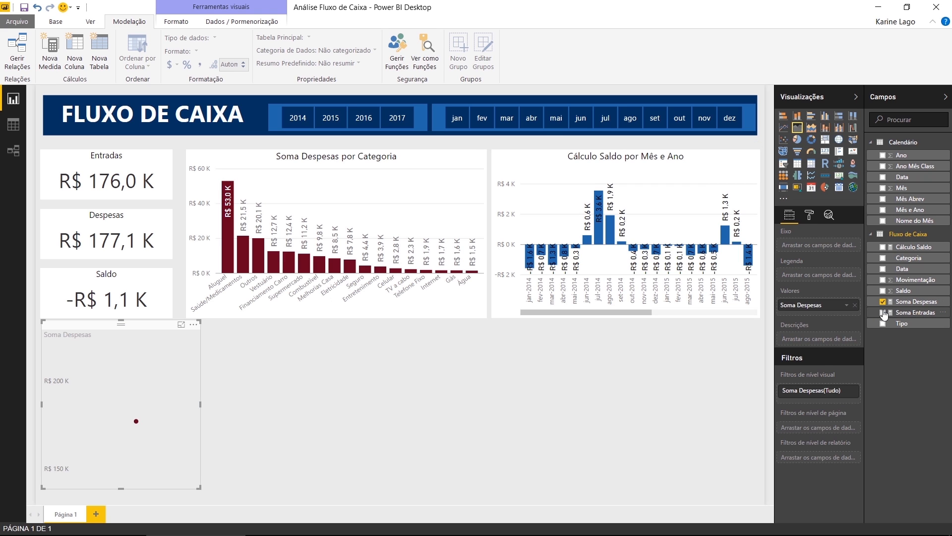
left_click(883, 312)
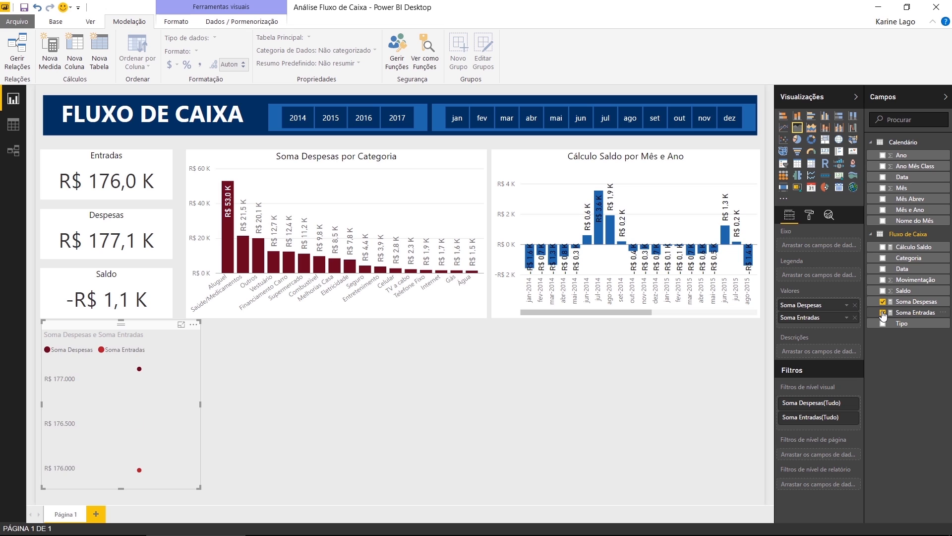
left_click(884, 211)
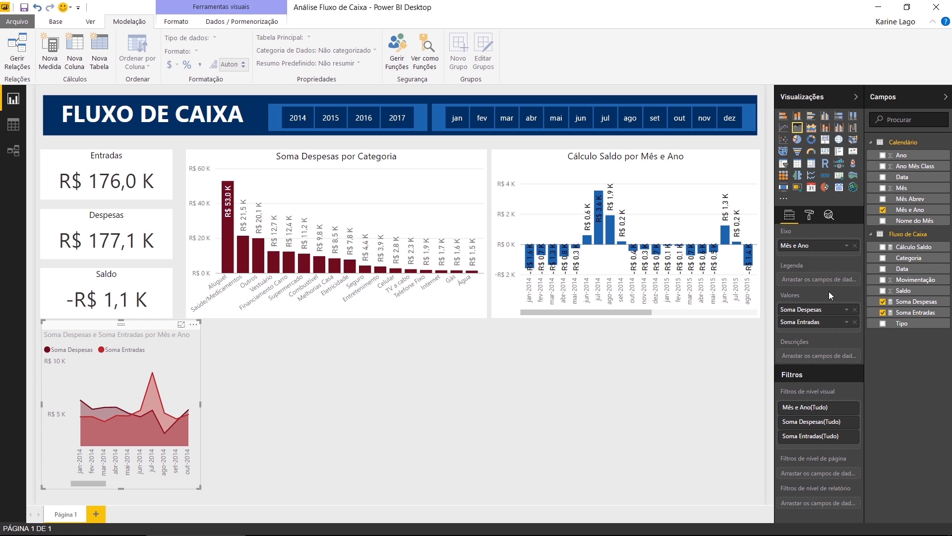
mouse_move(826, 310)
left_mouse_down()
mouse_move(828, 287)
mouse_move(828, 310)
left_mouse_up()
Widen the area chart across the page and position it just below the cards and column charts.
left_click_drag(201, 428, 518, 433)
left_click_drag(611, 432, 737, 429)
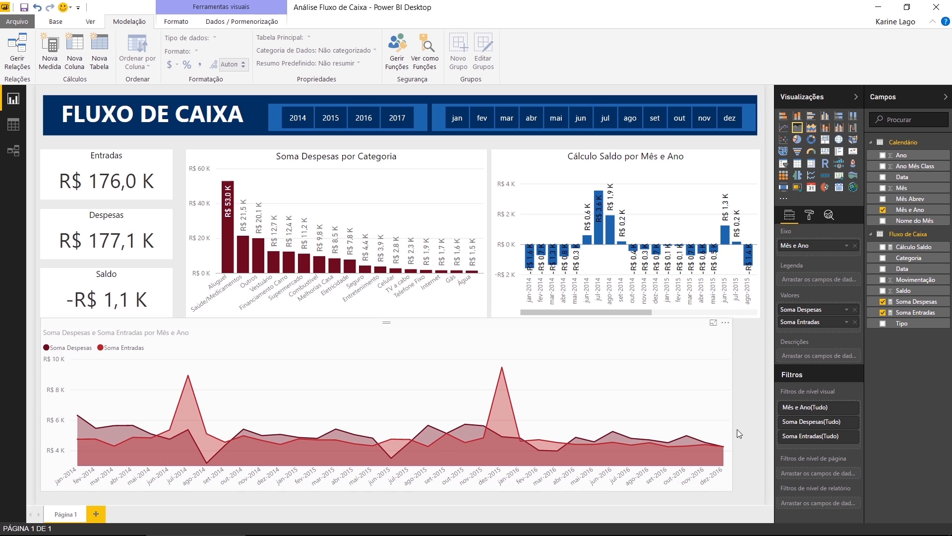
left_click_drag(365, 329, 368, 338)
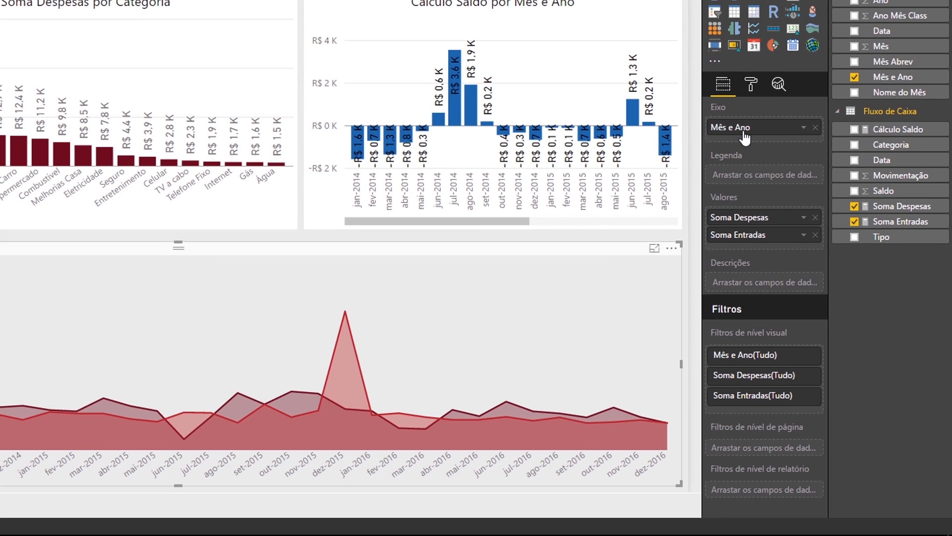
Turn on the area chart's background with white colour and 0% transparency.
left_click(751, 85)
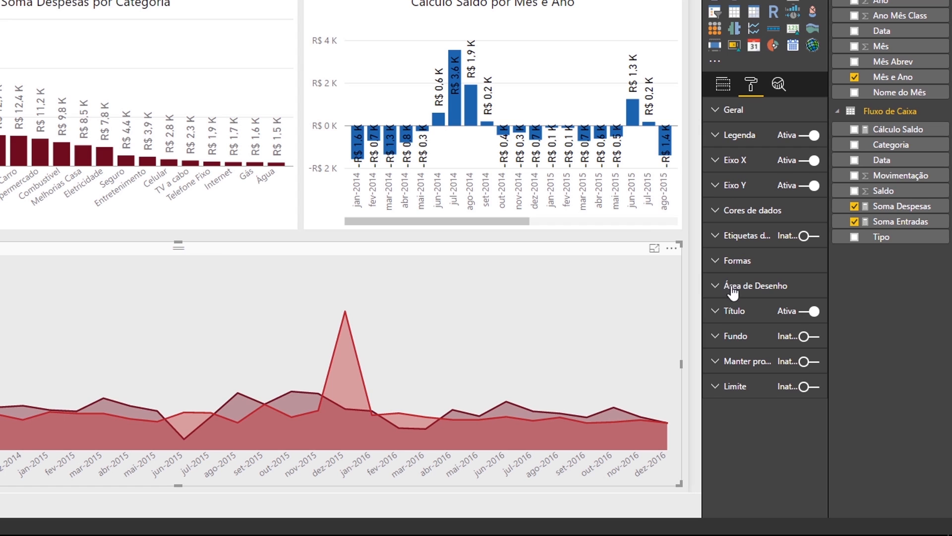
left_click(735, 336)
left_click(805, 336)
left_click(801, 361)
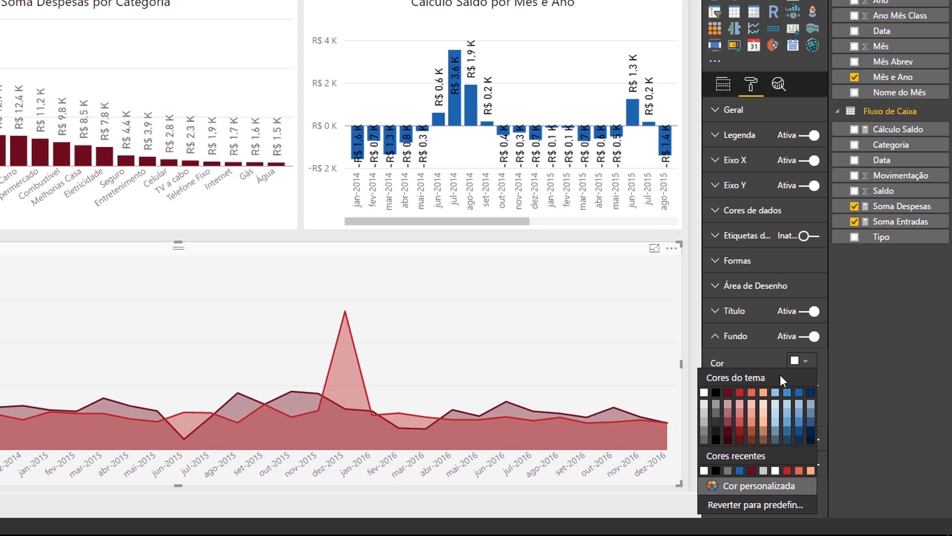
left_click(701, 394)
left_click_drag(796, 385, 637, 383)
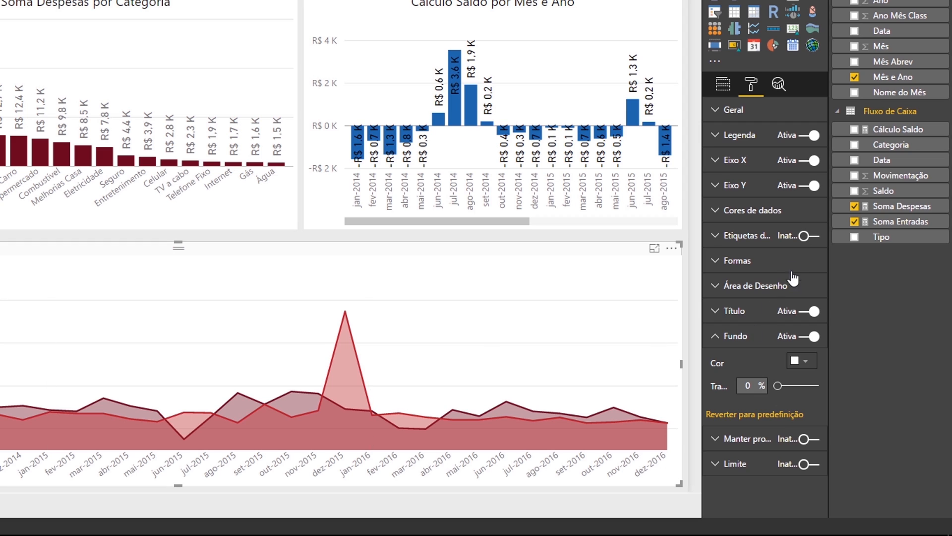
Centre the area chart's title, colour it black and set its text size to 12.
left_click(734, 320)
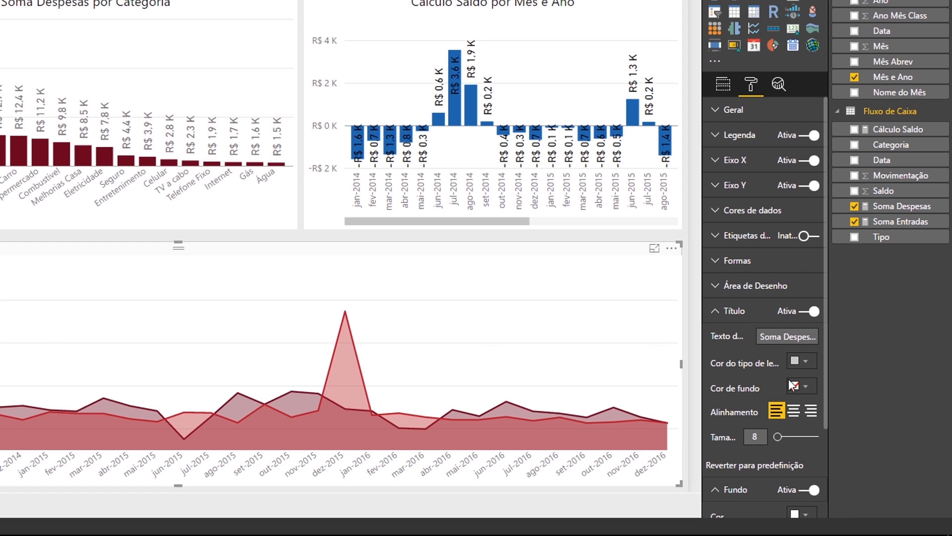
left_click(793, 410)
left_click(801, 360)
left_click(716, 392)
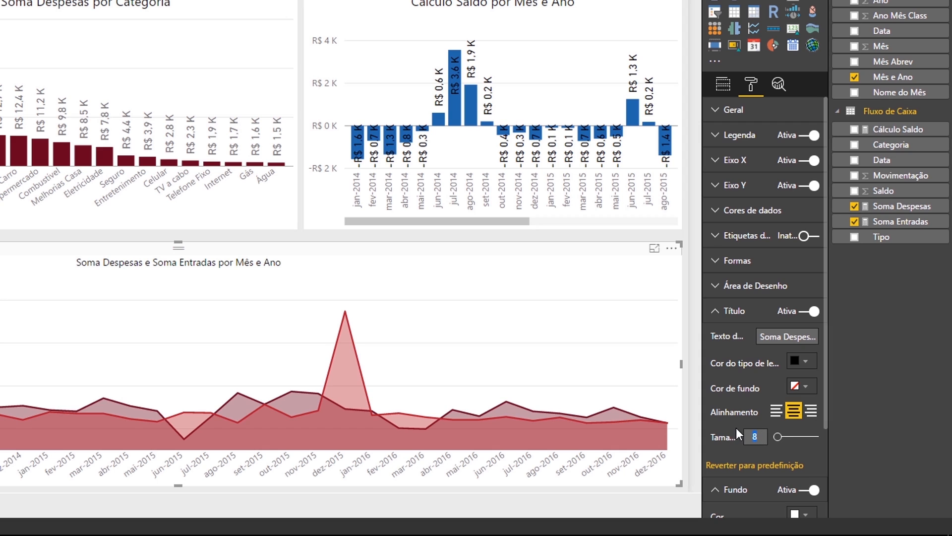
type("12")
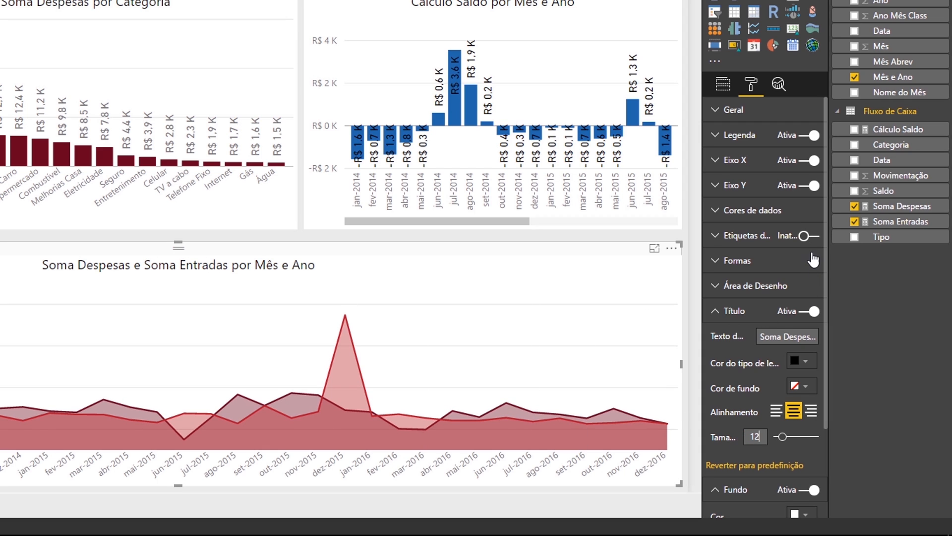
Turn on data labels for the area chart.
left_click(809, 238)
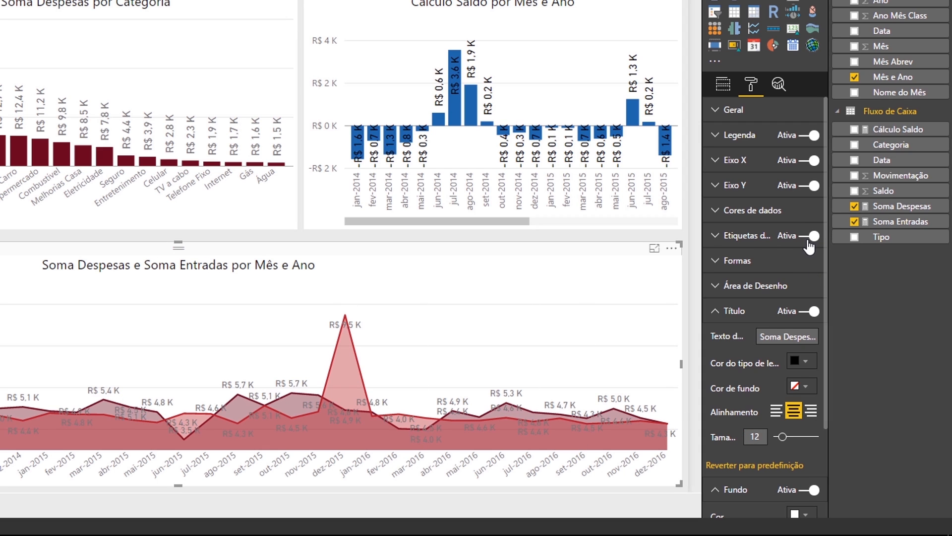
left_click(747, 238)
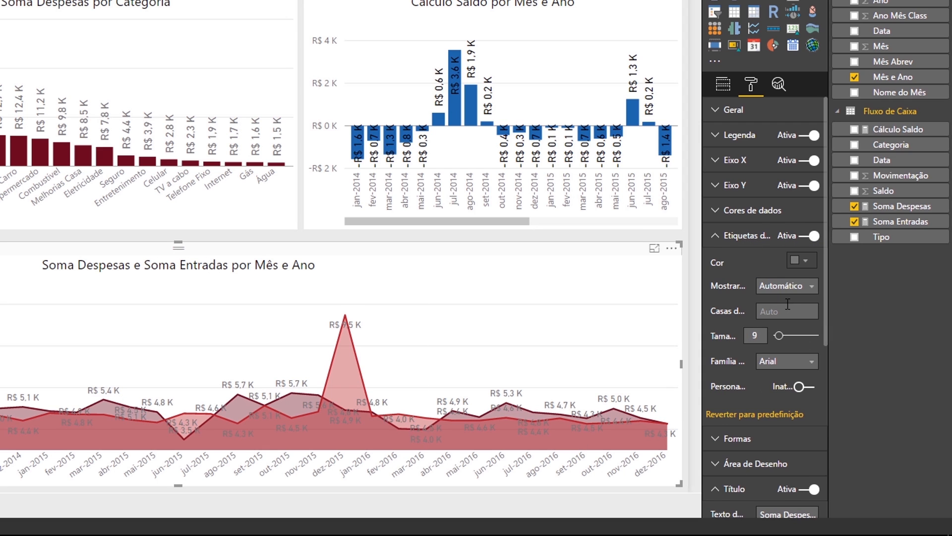
left_click(801, 235)
Set the Soma Despesas series in the area chart to the theme's medium blue.
left_click(758, 212)
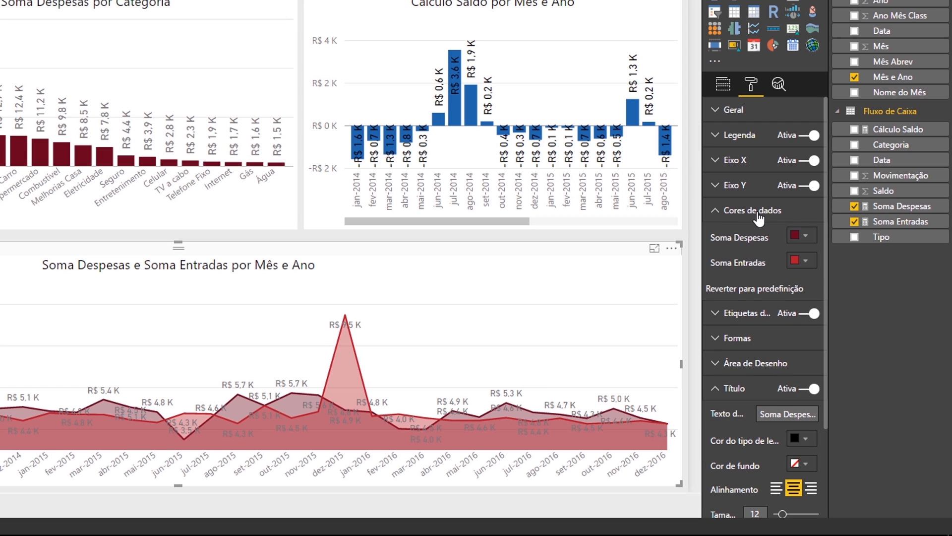
left_click(807, 248)
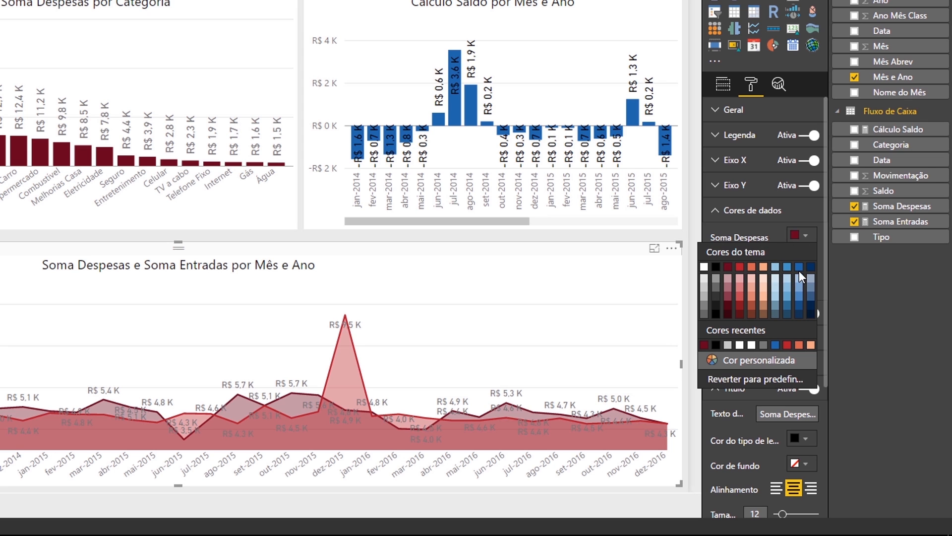
left_click(799, 268)
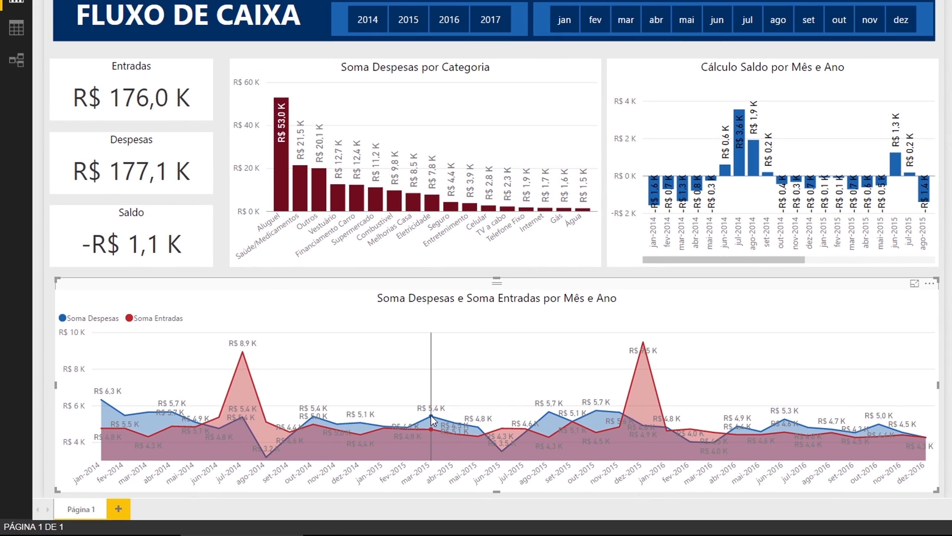
Inspect monthly values in the area chart, try it as a clustered column chart and switch it back to an area chart.
mouse_move(434, 417)
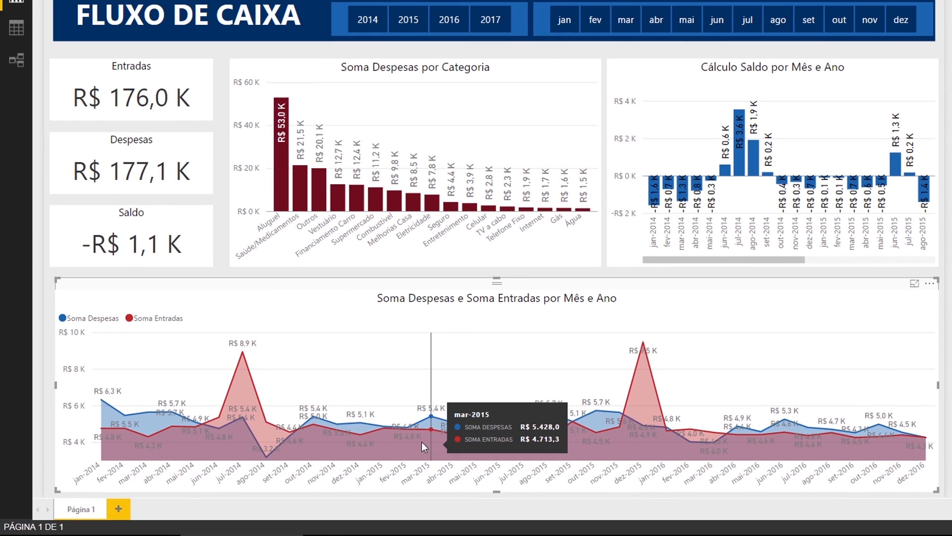
mouse_move(247, 370)
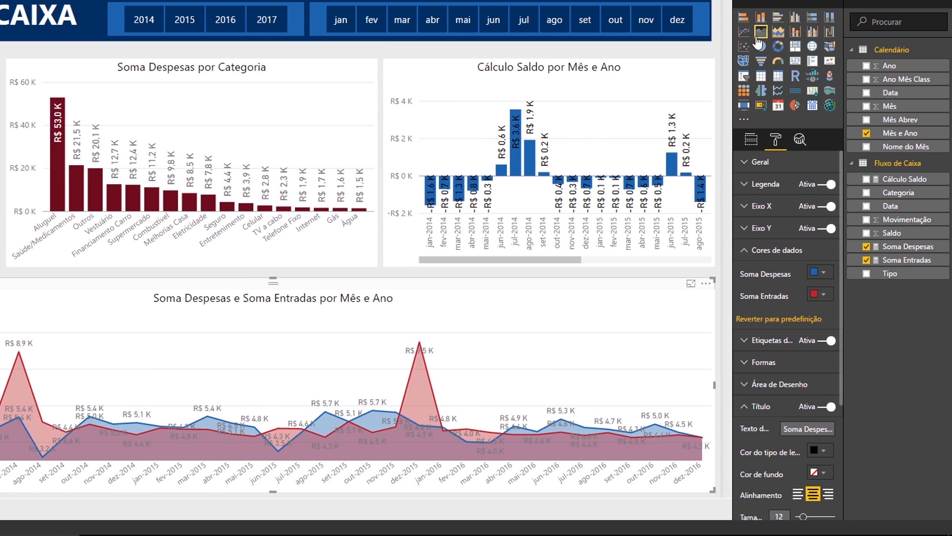
left_click(795, 17)
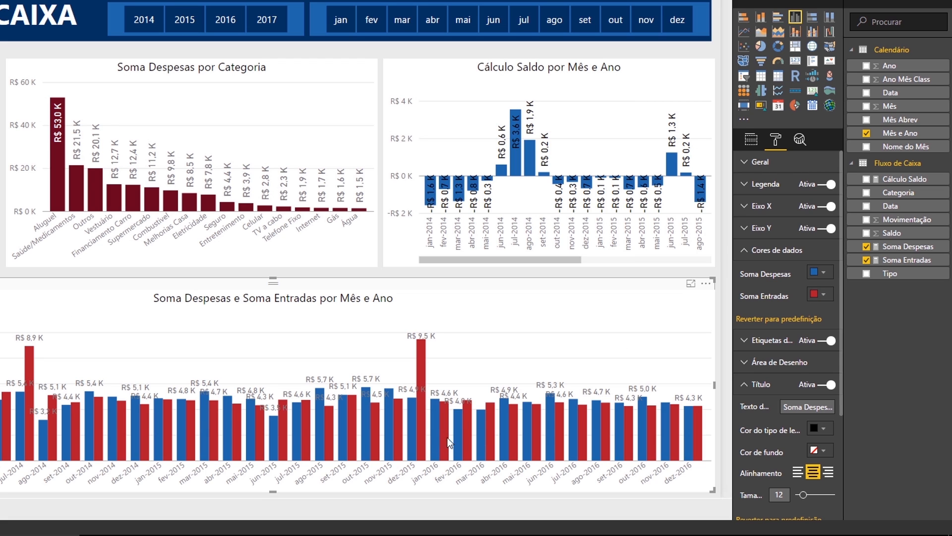
left_click(763, 32)
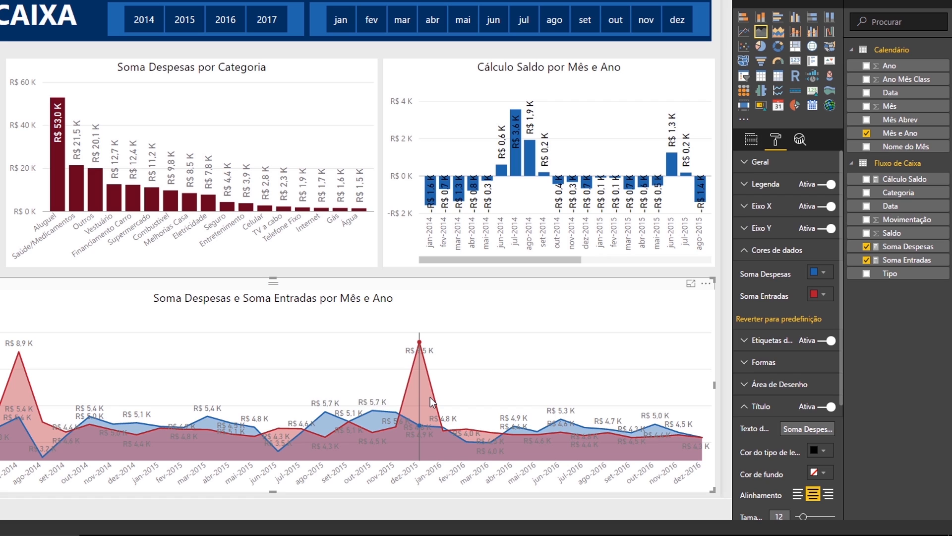
mouse_move(430, 396)
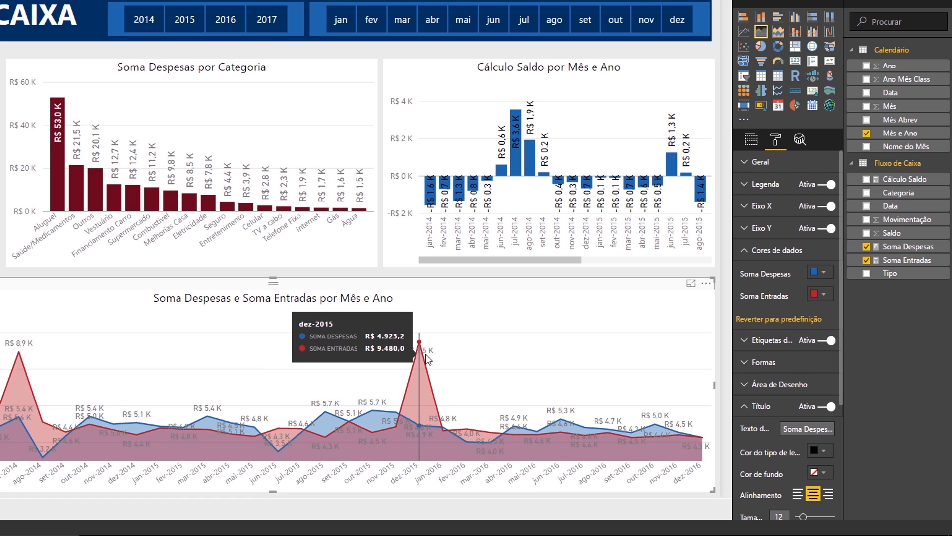
Colour the area chart's data labels black and set their text size to 8.
left_click(770, 341)
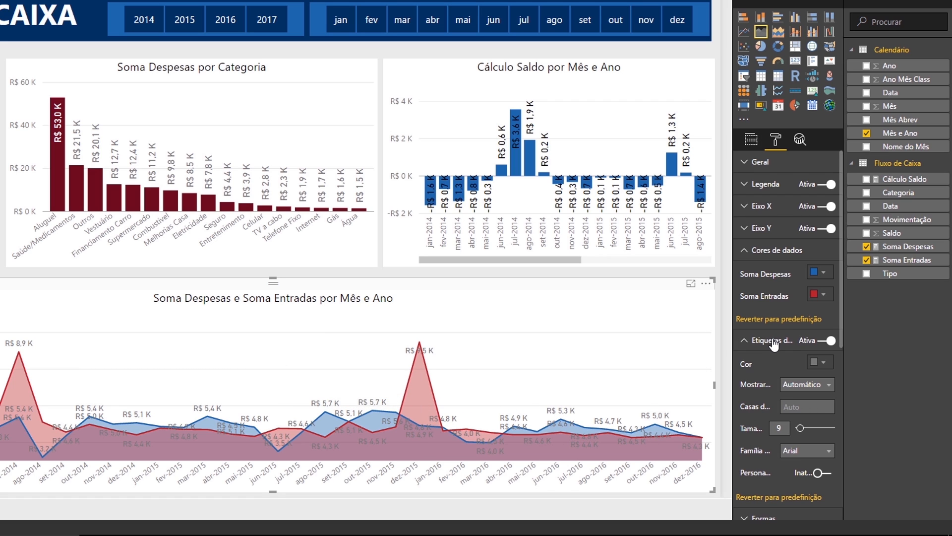
left_click(819, 362)
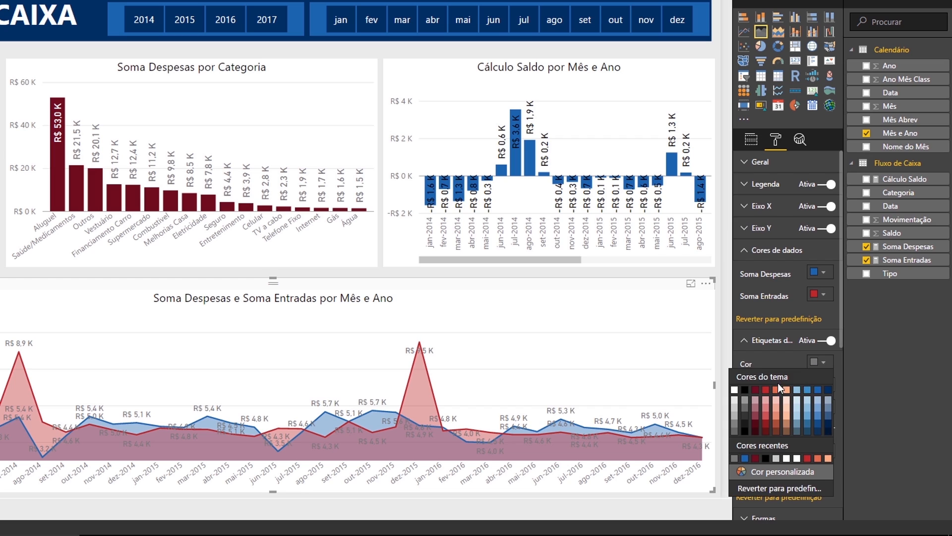
left_click(745, 390)
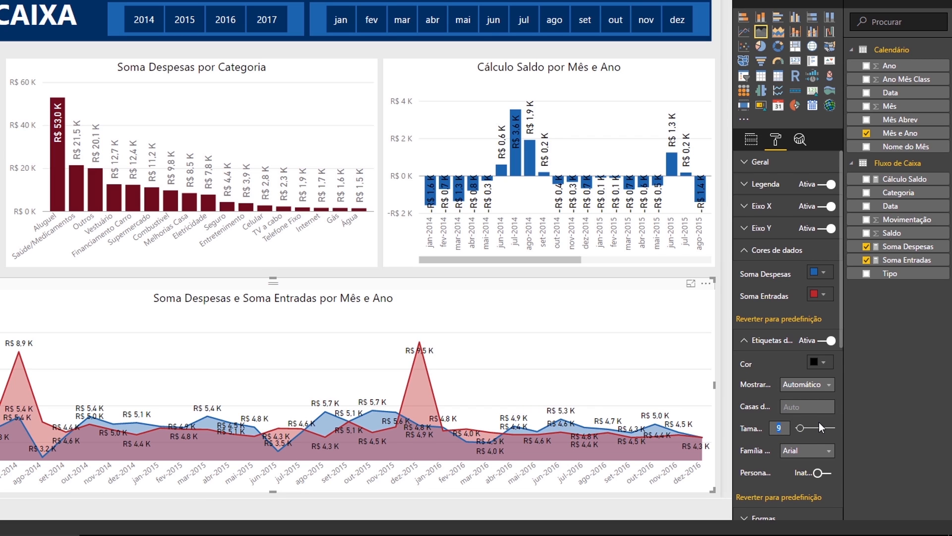
key("Down")
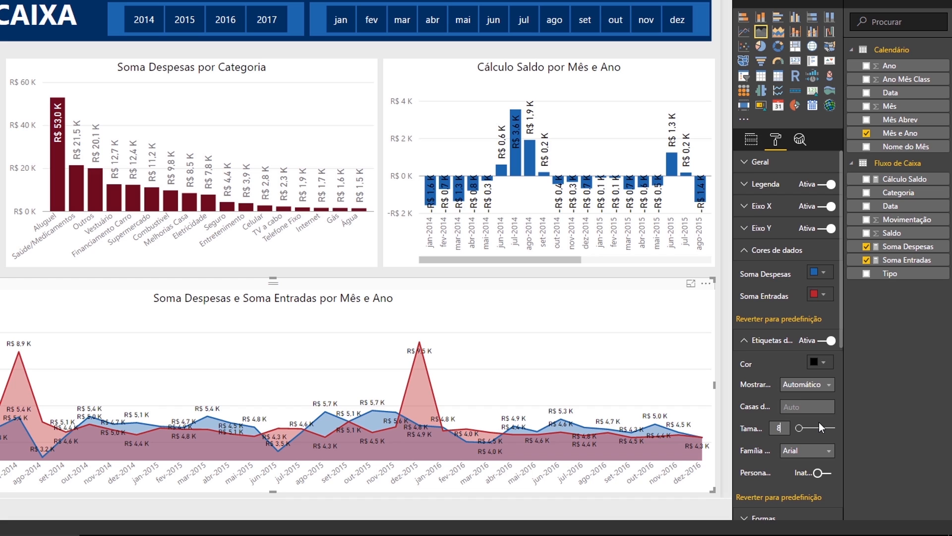
Extend the area chart's left edge to line up with the cards and raise its top edge closer to the visuals above.
left_click_drag(6, 385, 0, 385)
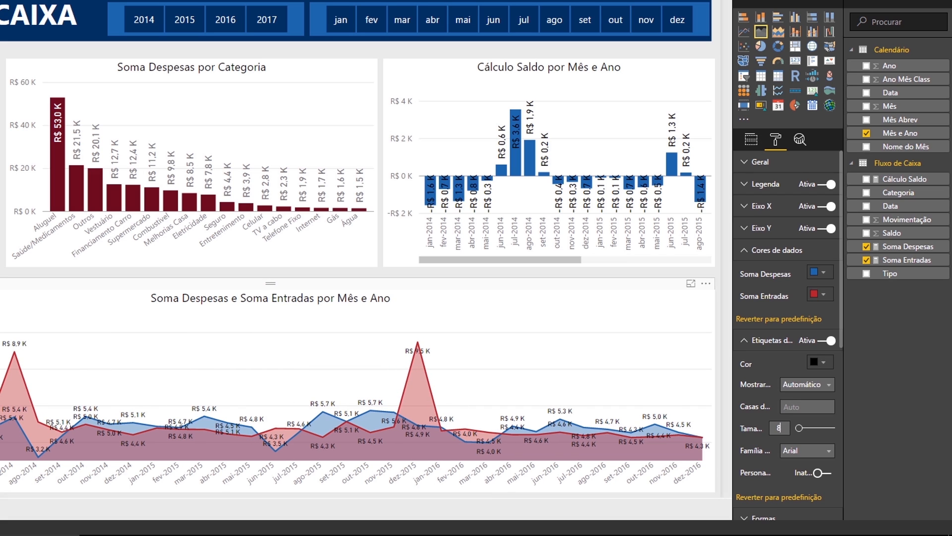
left_click(49, 508)
left_click(270, 288)
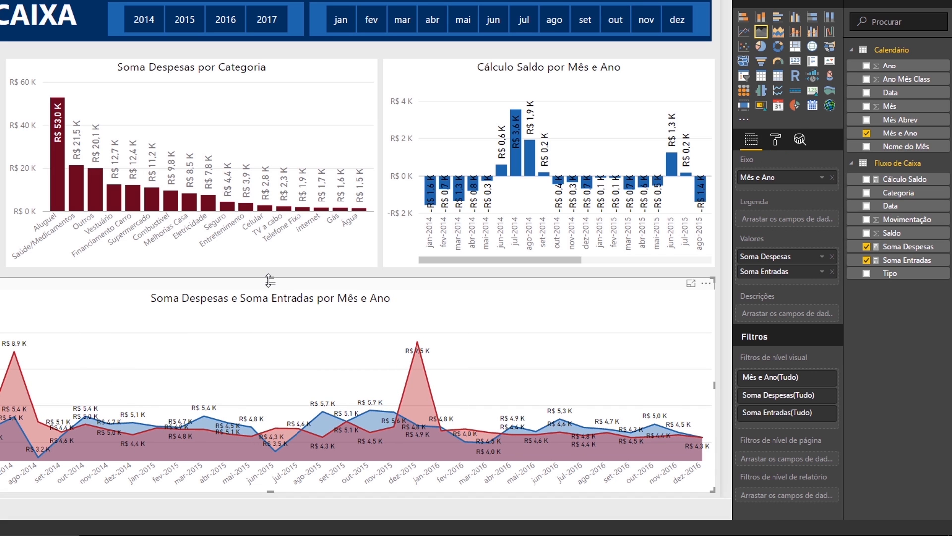
left_click_drag(269, 280, 271, 271)
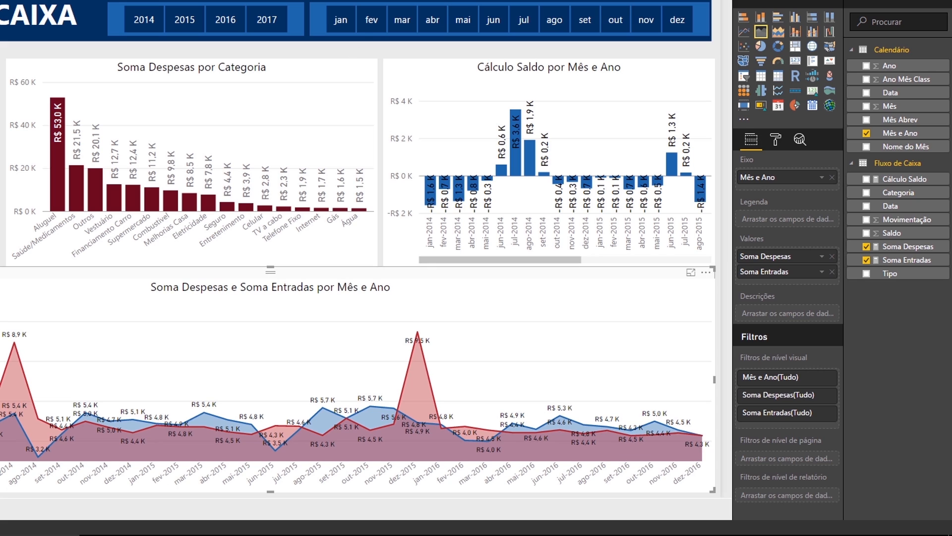
left_click(50, 509)
left_click(274, 304)
left_click_drag(271, 270, 270, 264)
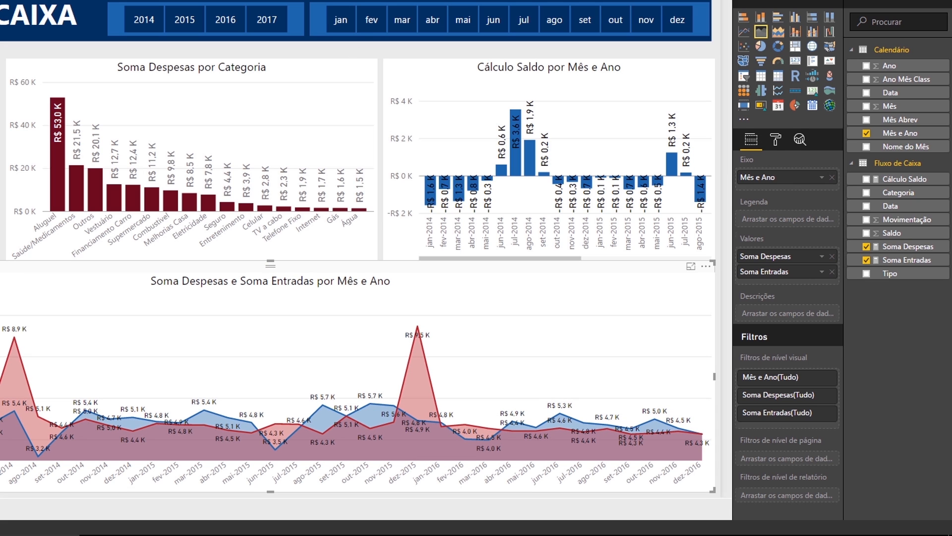
left_click(49, 508)
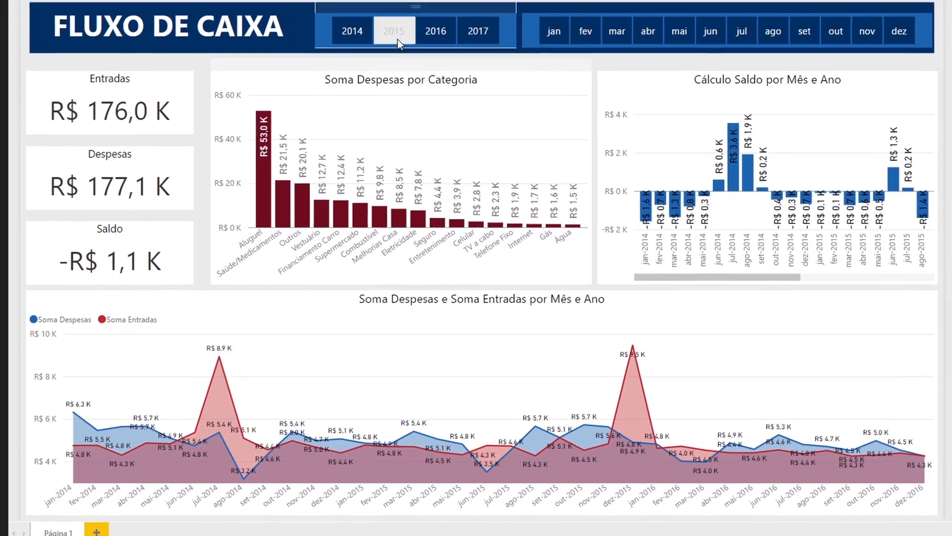
Filter the dashboard to the year 2015 and the months mai and jun with the slicers.
left_click(397, 34)
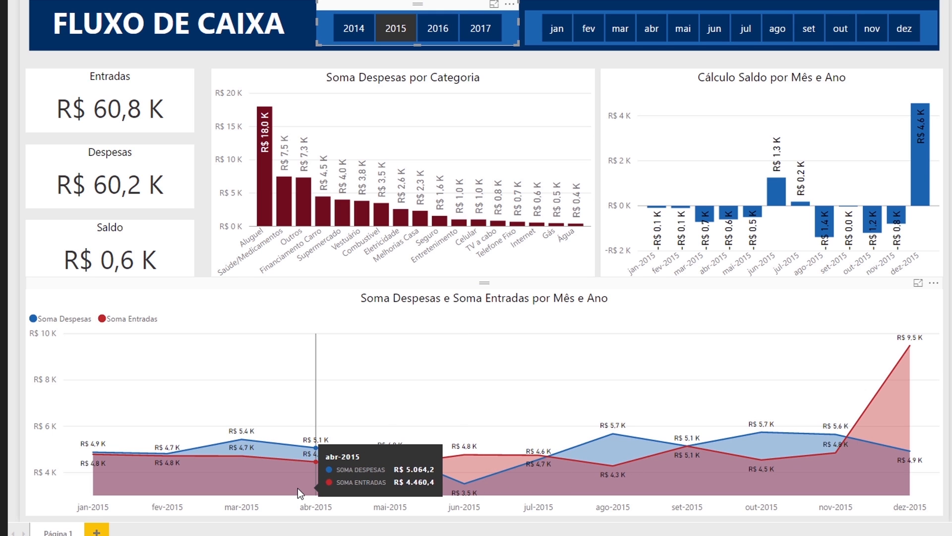
left_click(694, 33)
left_click(725, 31, "ctrl")
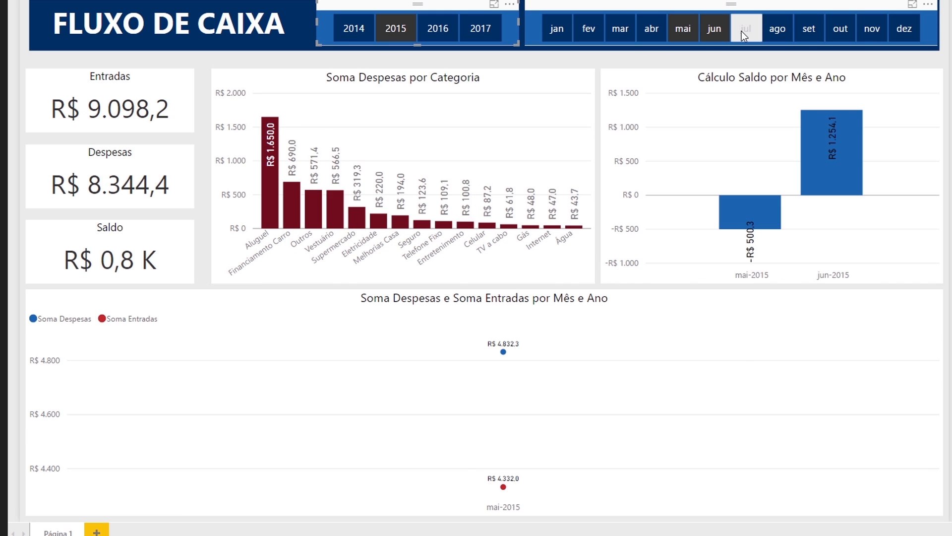
Add the months jul, ago, set, abr and out to the dashboard's month filter for 2015.
left_click(744, 30, "ctrl")
left_click(778, 28, "ctrl")
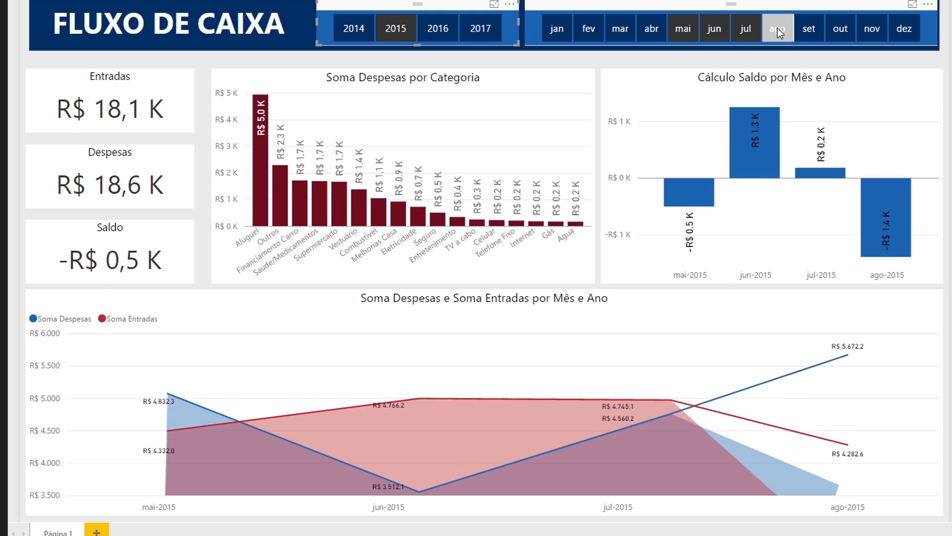
left_click(813, 29, "ctrl")
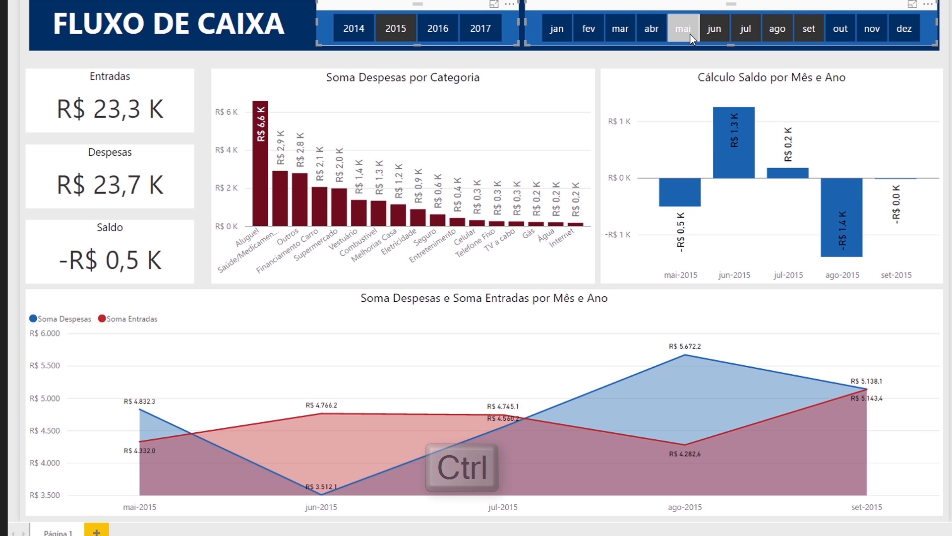
left_click(639, 32, "ctrl")
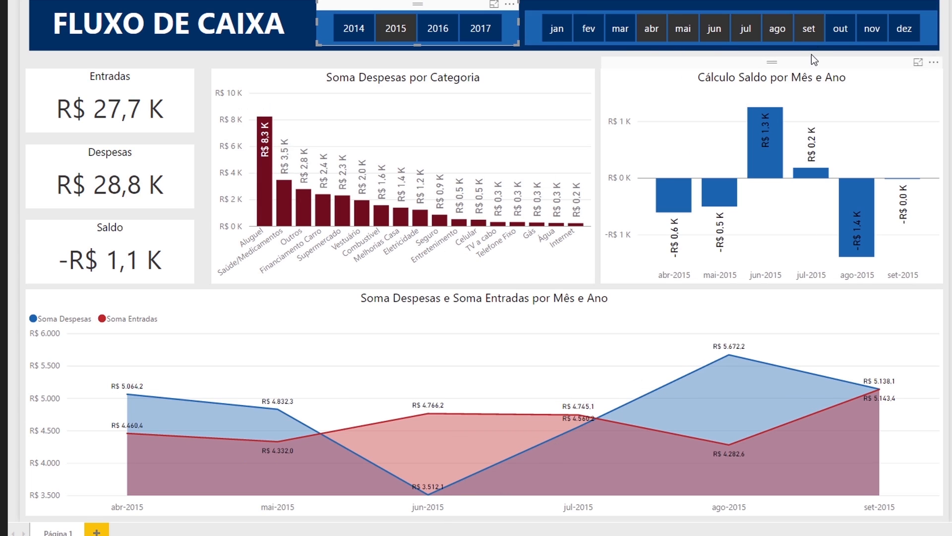
left_click(830, 29, "ctrl")
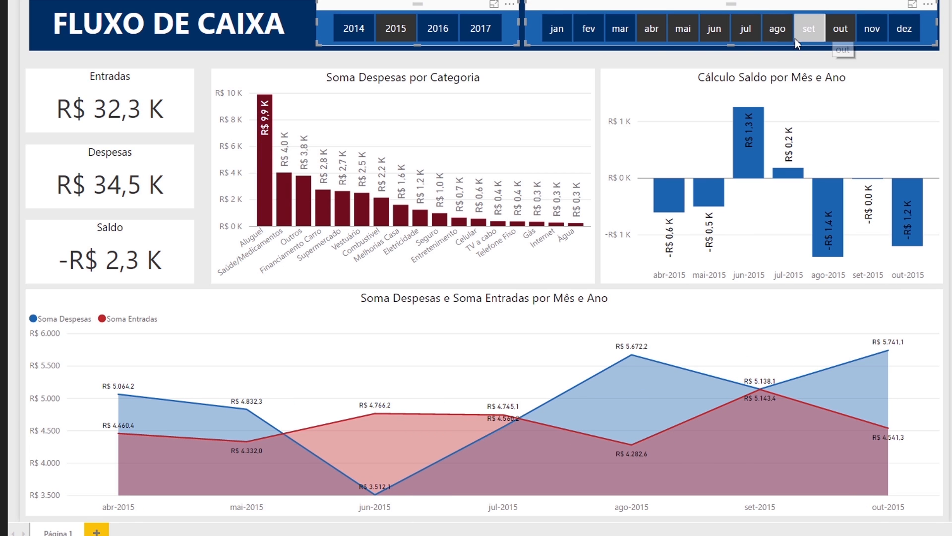
Filter the dashboard to the months jan, jun, jul and dez, and add 2016 to the selected year 2015.
left_click(777, 28)
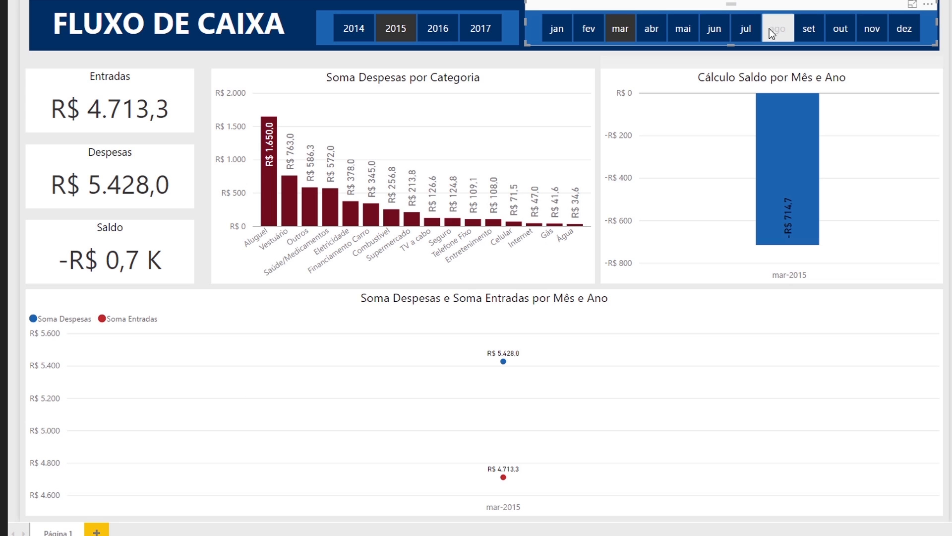
left_click(710, 30)
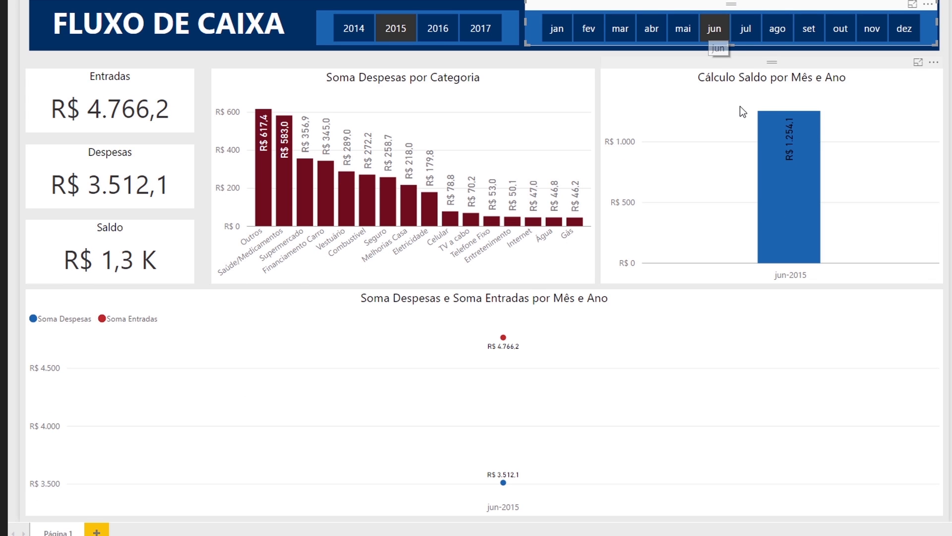
left_click(557, 30, "ctrl")
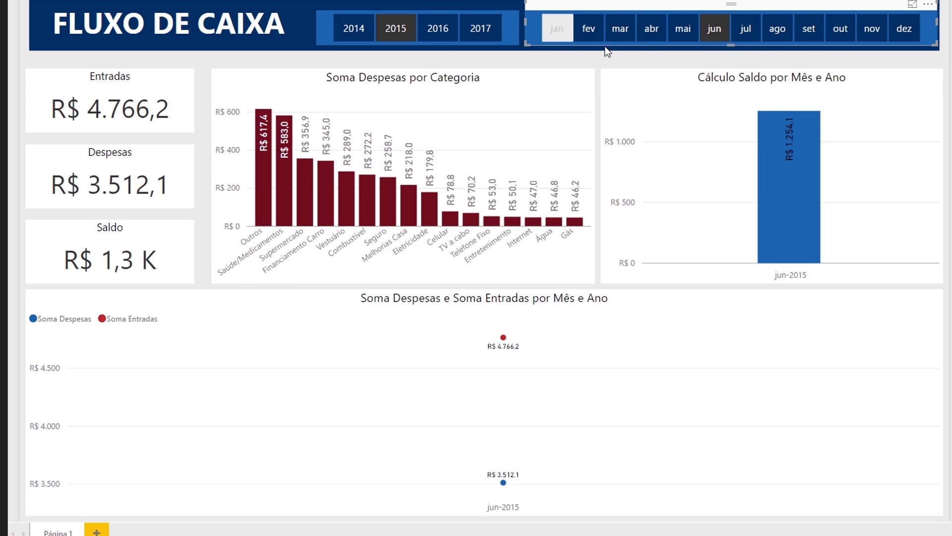
left_click(743, 30, "ctrl")
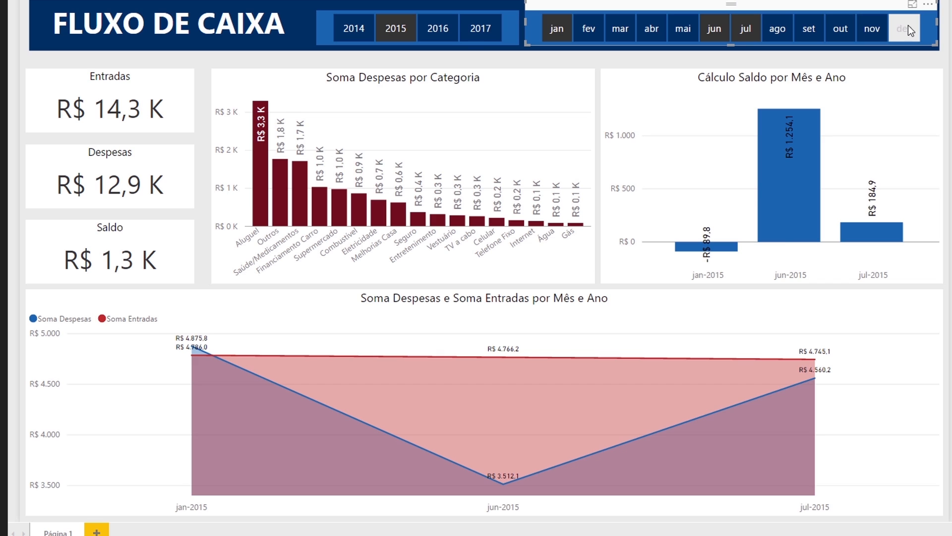
left_click(908, 25, "ctrl")
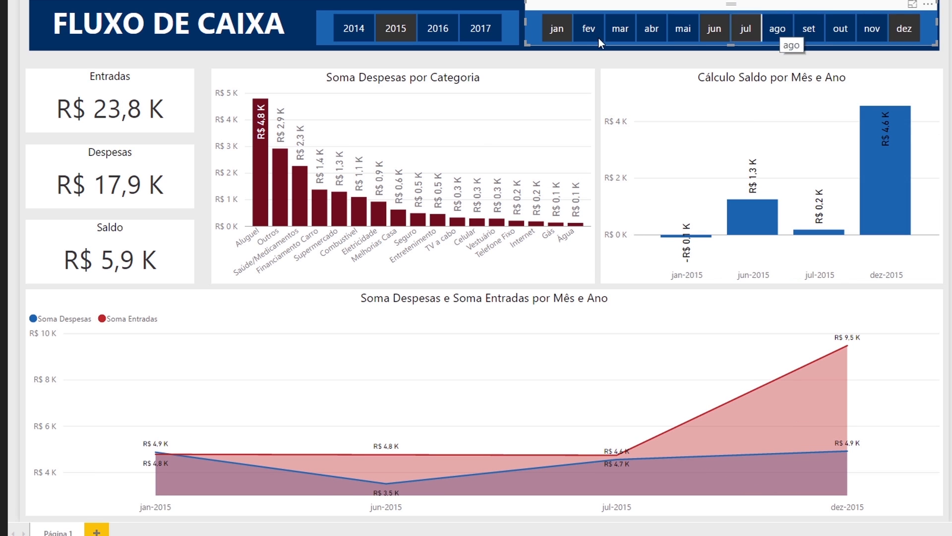
left_click(427, 33, "ctrl")
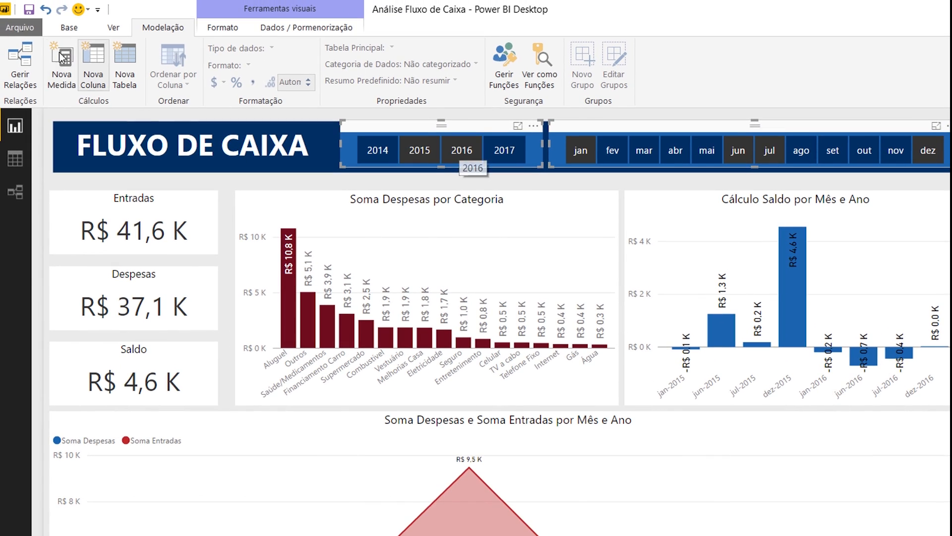
Publish the report to the Power BI destination "A minha área de trabalho".
left_click(67, 29)
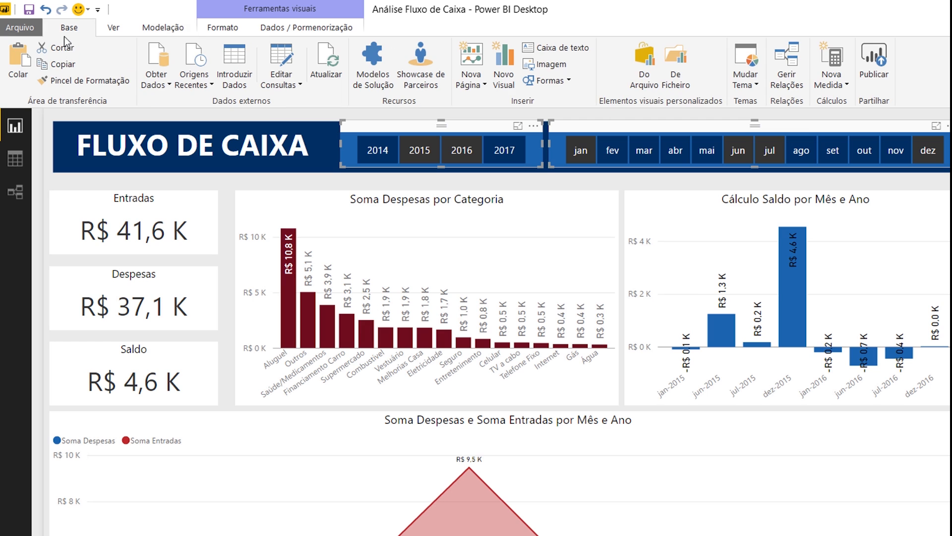
left_click(873, 64)
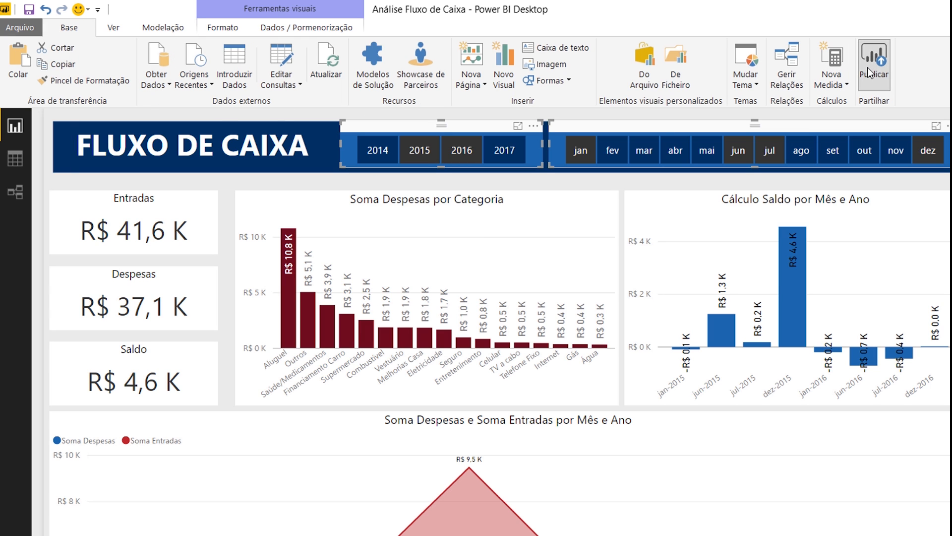
left_click(679, 373)
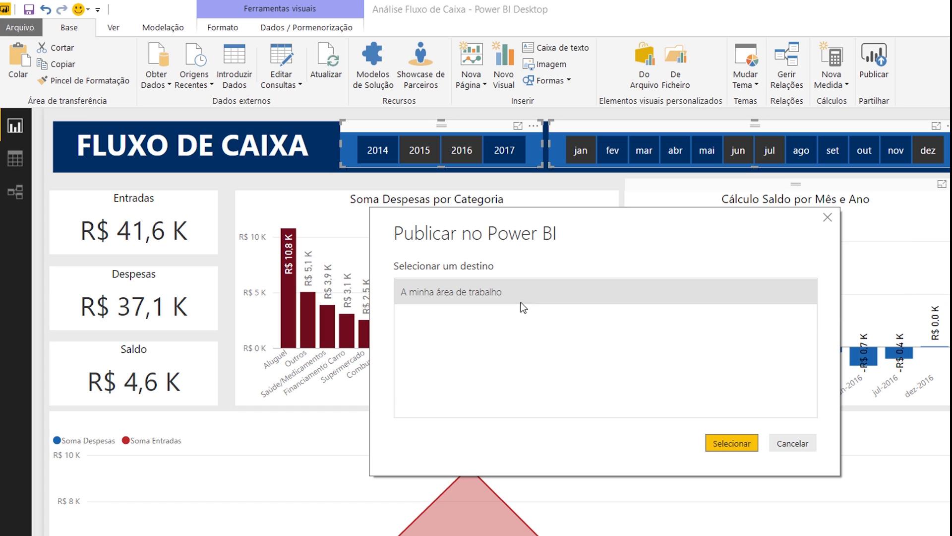
left_click(737, 441)
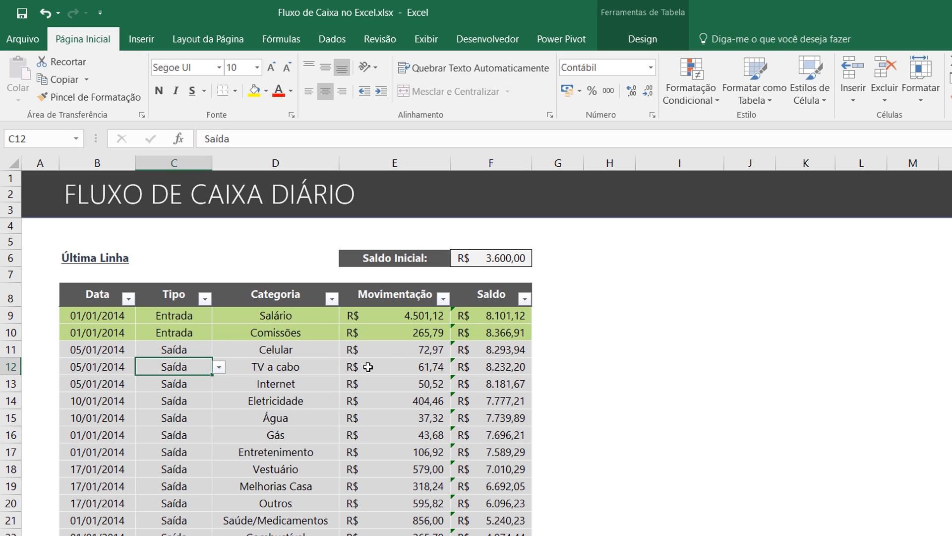
In the Excel workbook Fluxo de Caixa no Excel.xlsx, select the Salário category cell in the table's first row.
left_click(301, 317)
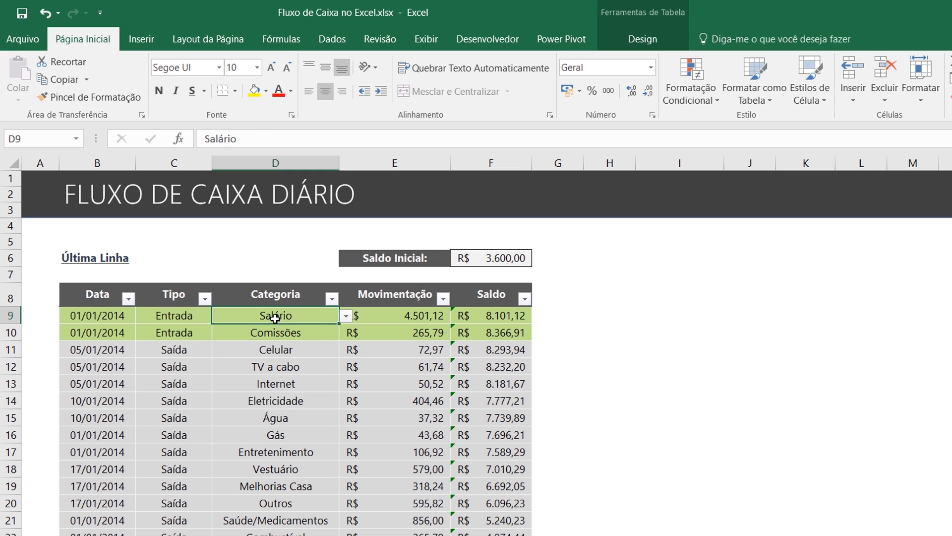